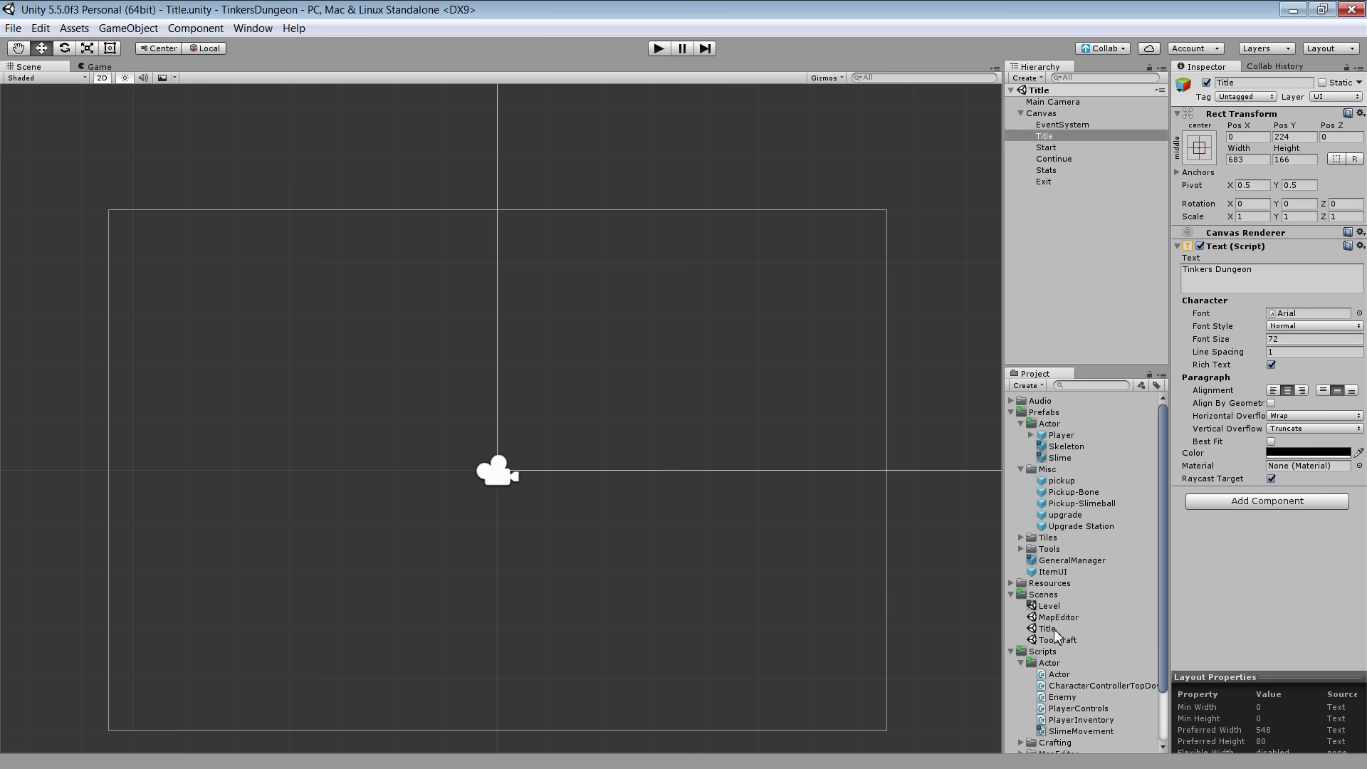
# Open the Level scene and bring the starting room with the player and slime into view
pyautogui.click(1051, 609)
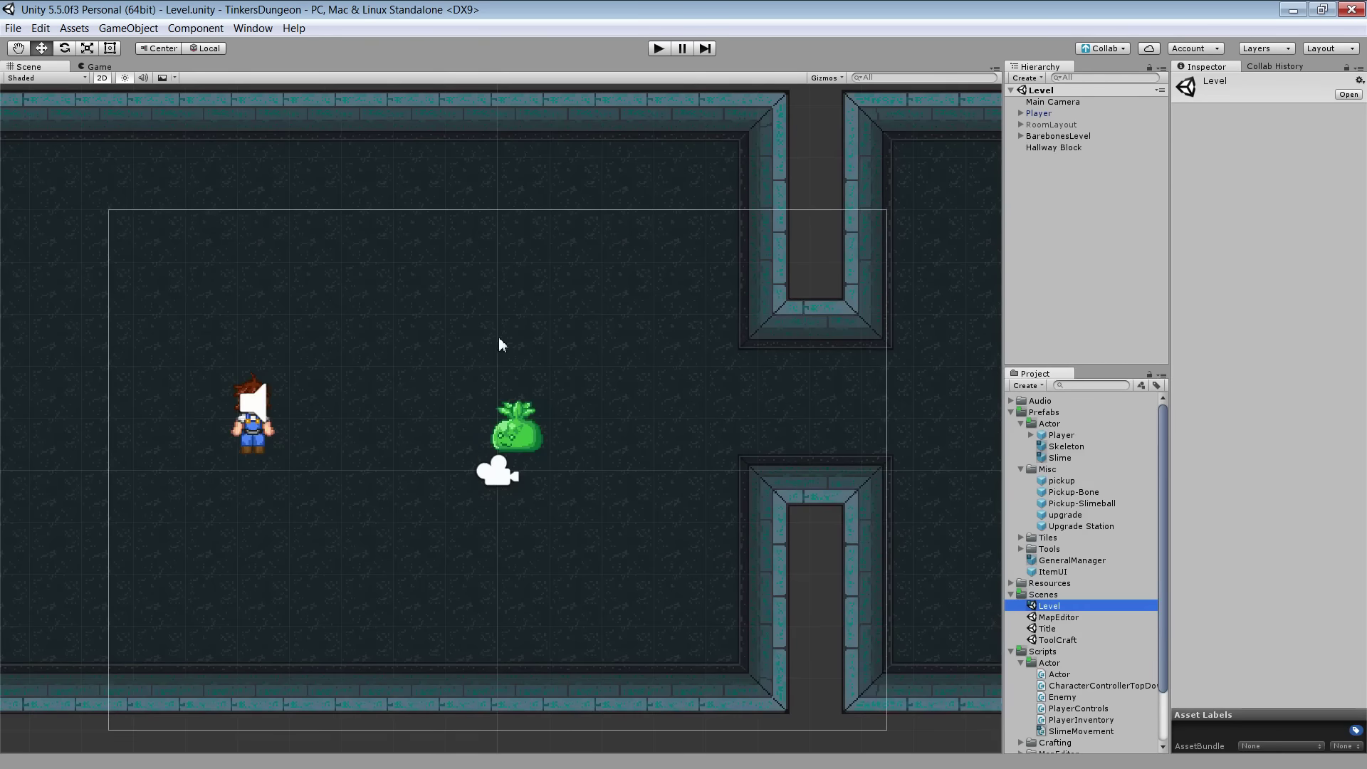
pyautogui.moveTo(498, 345); pyautogui.dragTo(569, 316, button='middle')
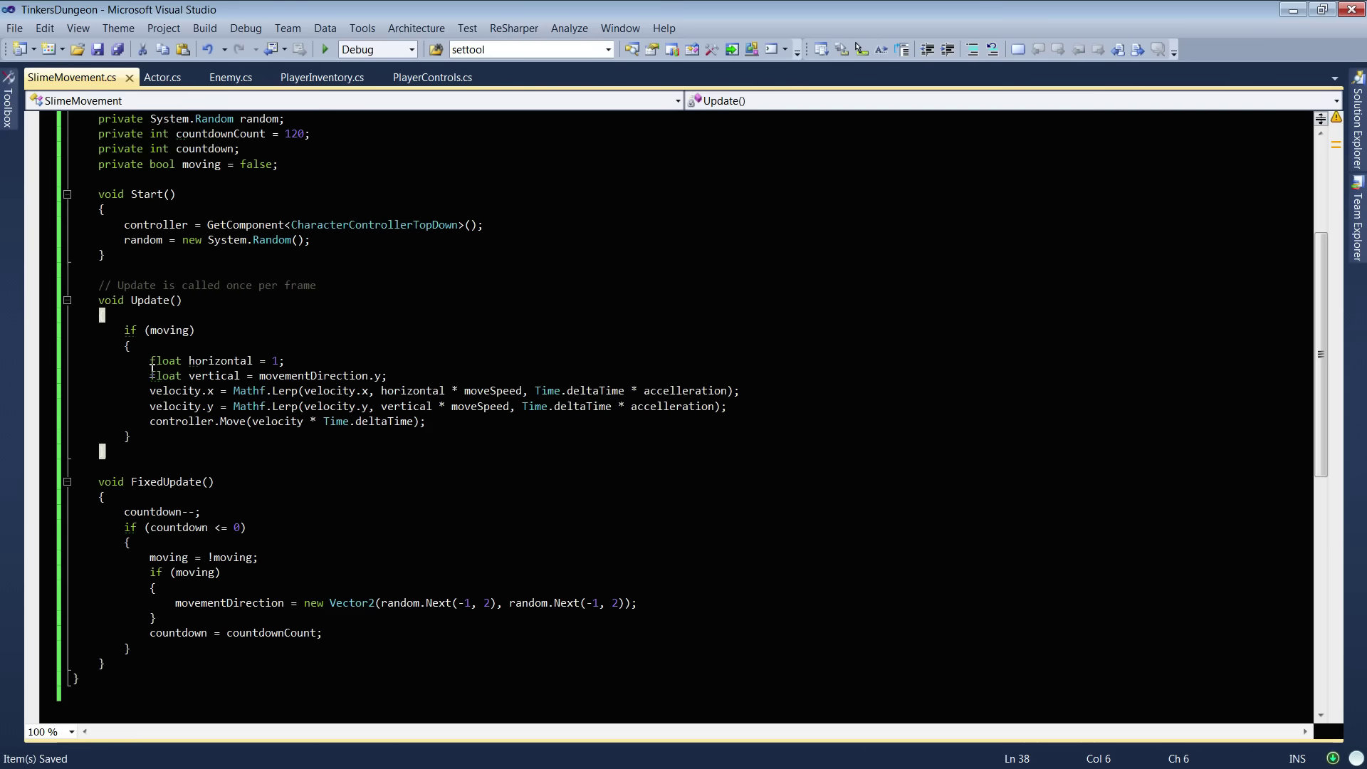
# In the SlimeMovement script in Visual Studio, make the countdownCount field public, save, and return to Unity
pyautogui.click(129, 362)
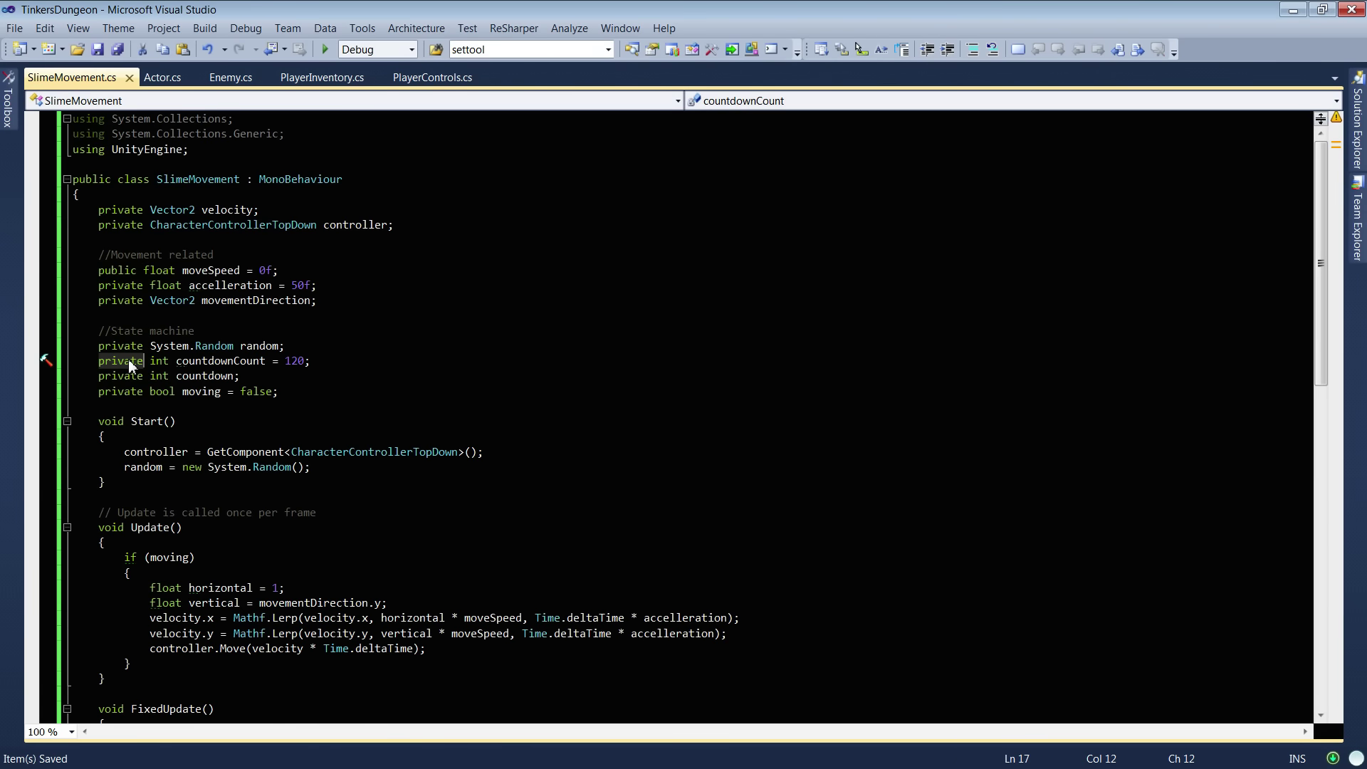
pyautogui.write('public')
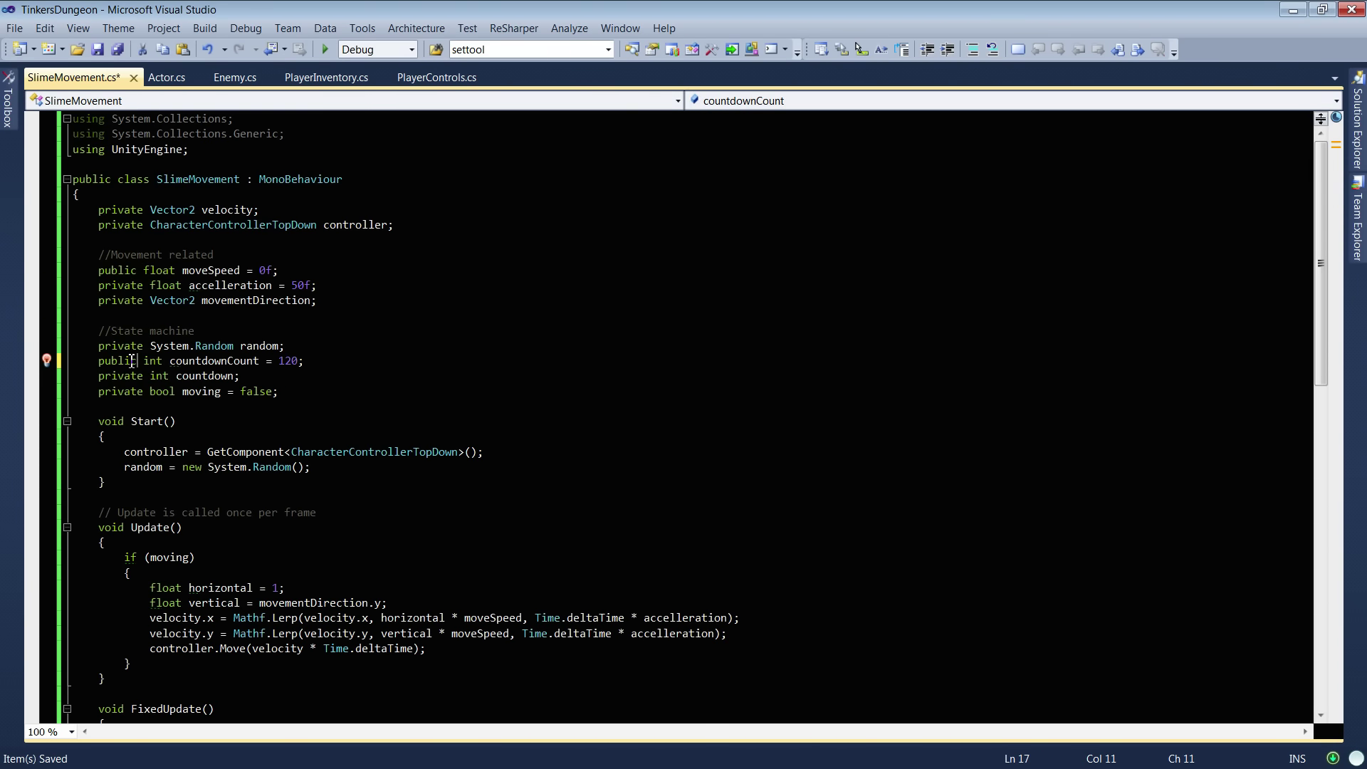
pyautogui.hotkey('alt', 'Tab')
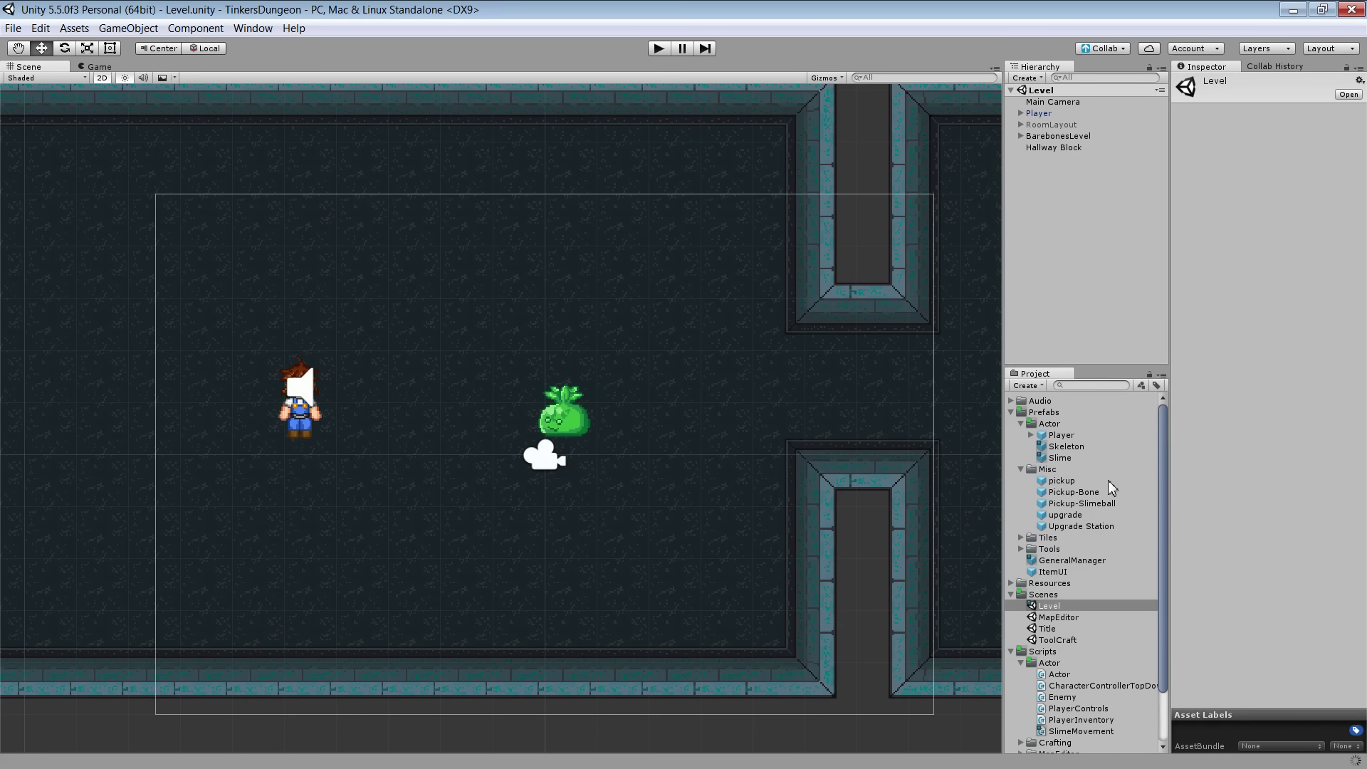
# Set the Slime Movement values of the slime near the player to Move Speed 2 and Countdown Count 20, and briefly play-test the scene
pyautogui.click(569, 412)
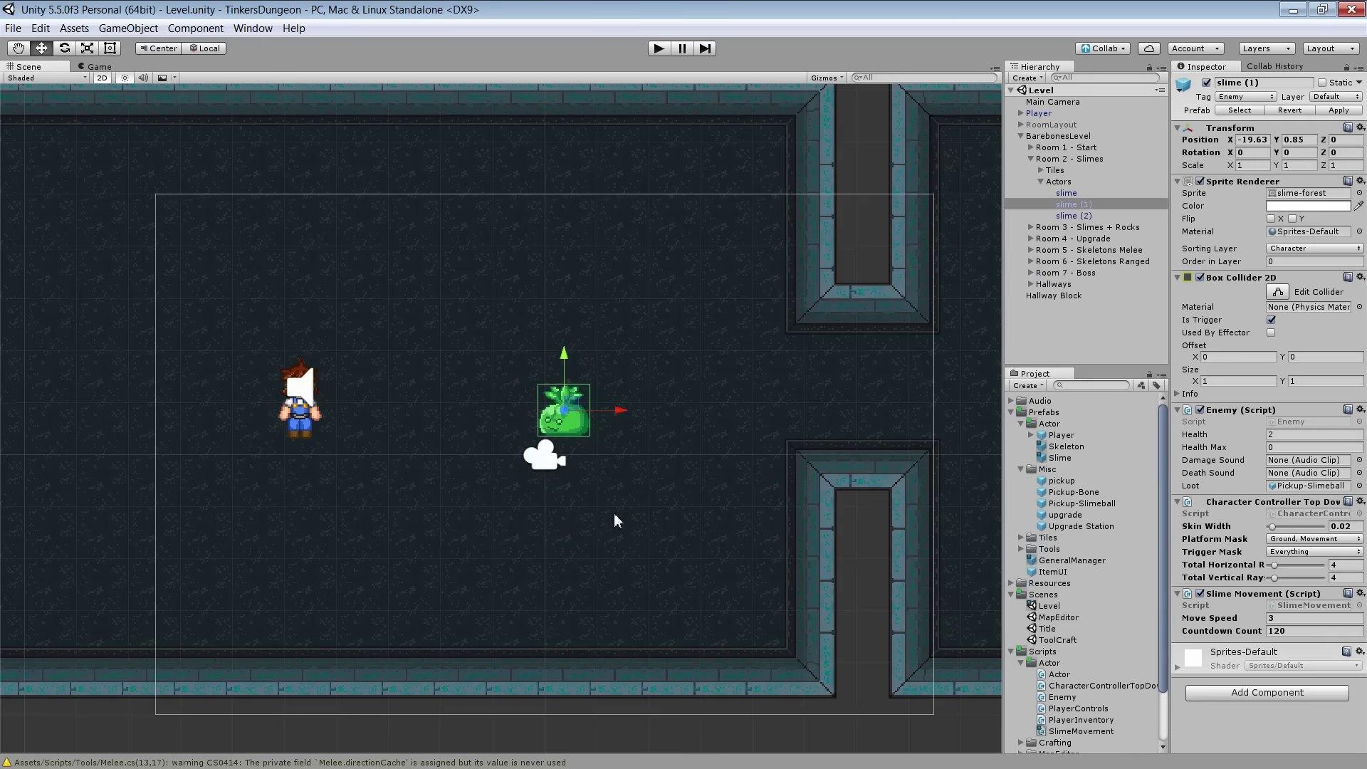
pyautogui.click(1277, 633)
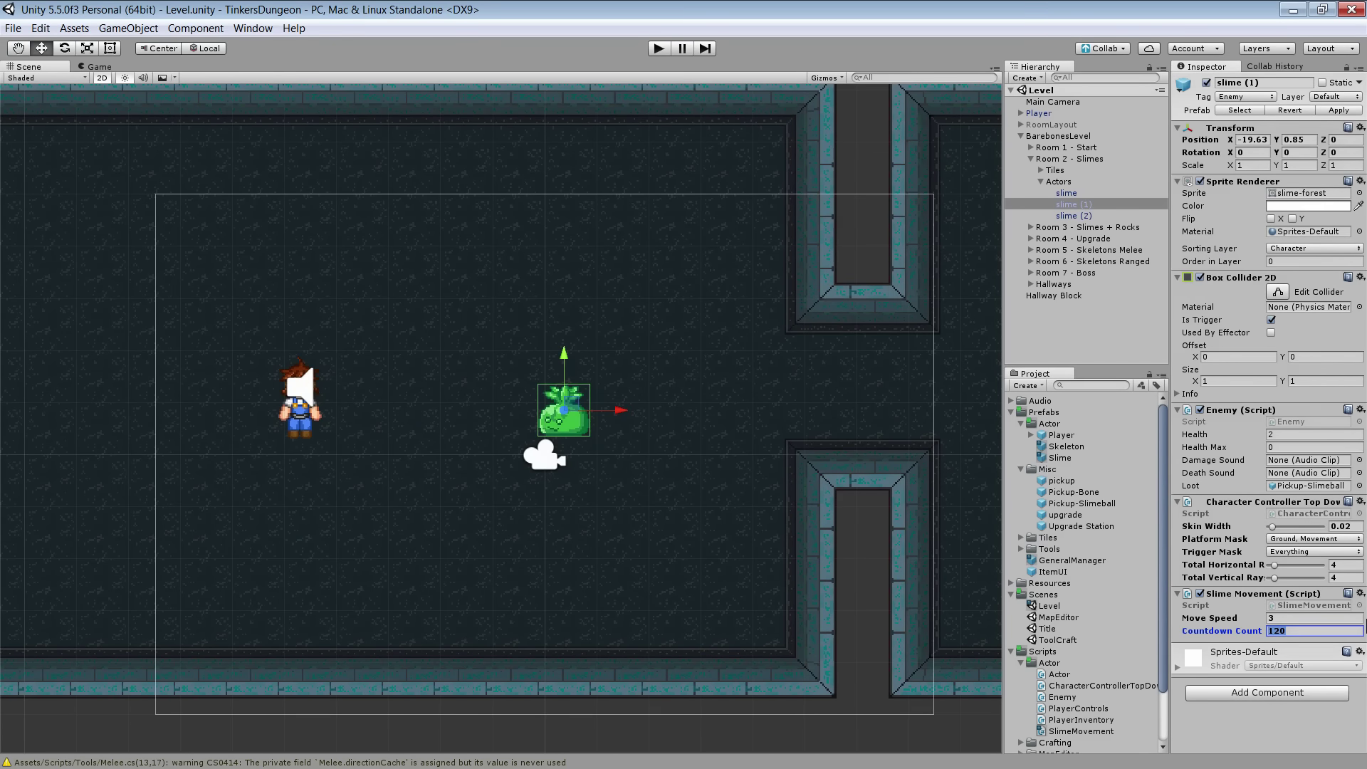
pyautogui.click(1302, 618)
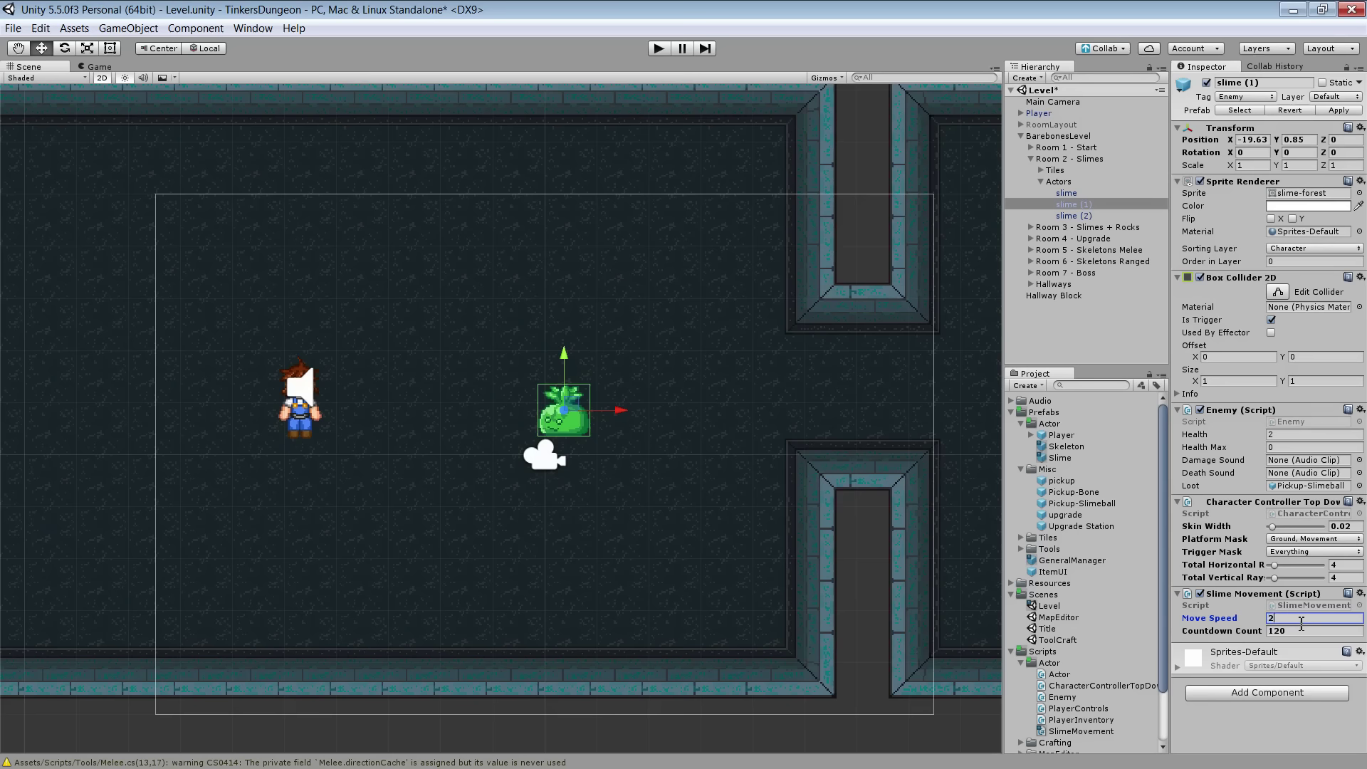
pyautogui.click(1307, 631)
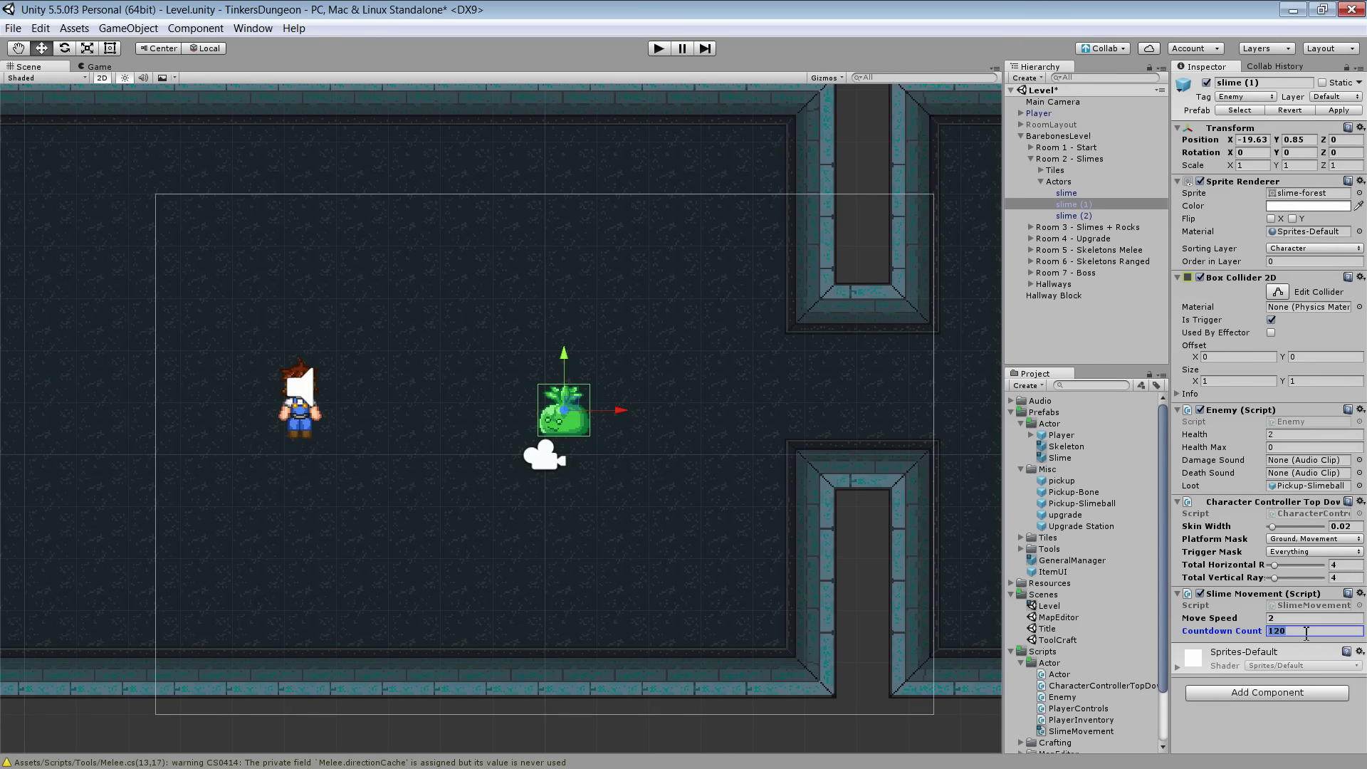
pyautogui.write('20')
pyautogui.click(660, 50)
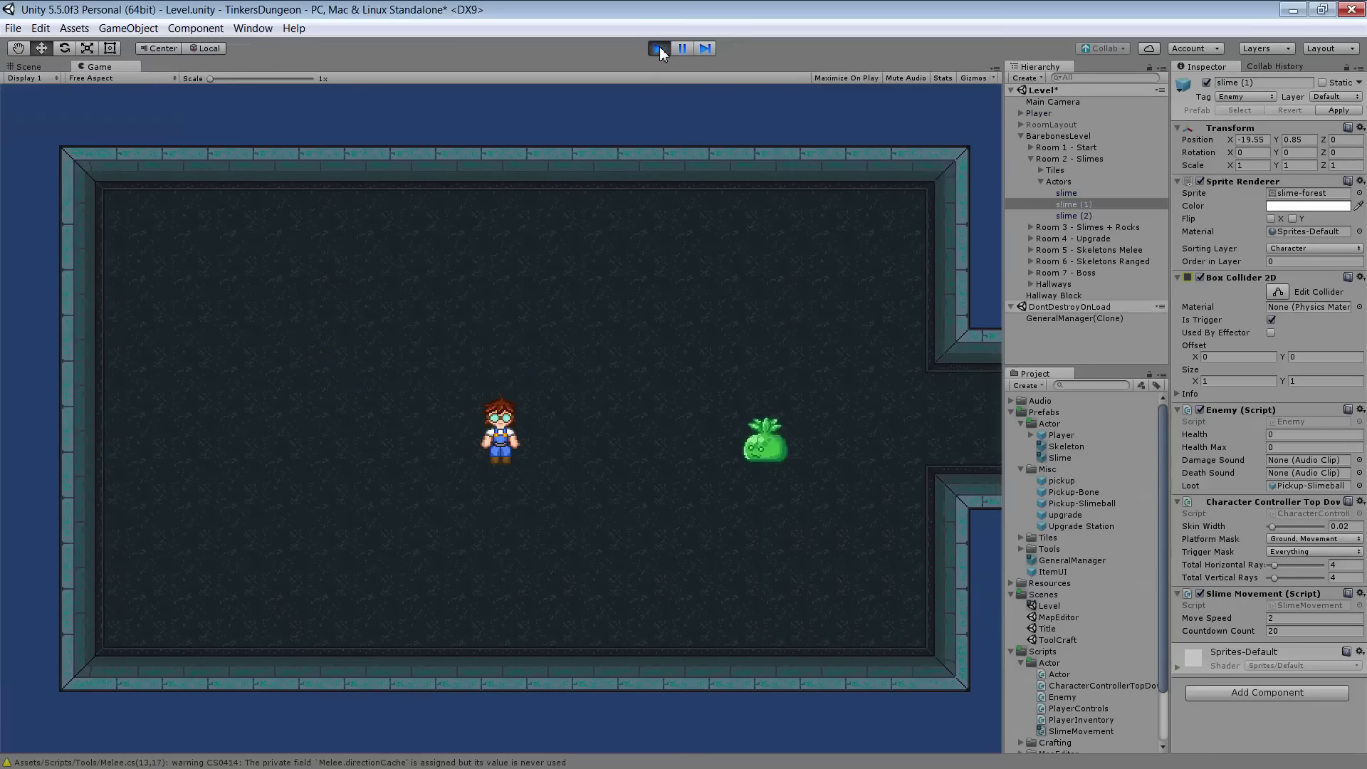
pyautogui.click(660, 47)
# In Visual Studio, replace the horizontal variable's value in SlimeMovement's Update method with movementDirection.x and save the script
pyautogui.hotkey('alt', 'Tab')
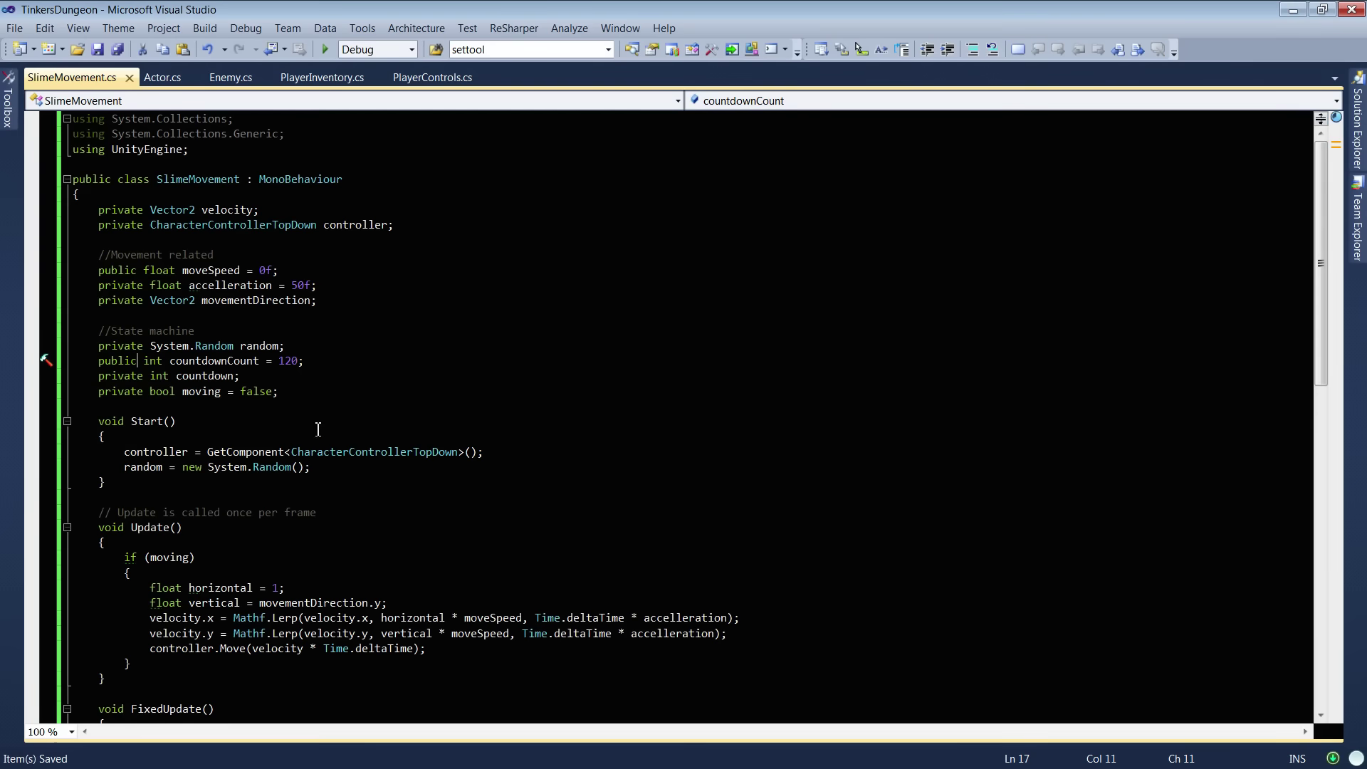
pyautogui.moveTo(259, 603); pyautogui.dragTo(385, 604)
pyautogui.hotkey('ctrl', 'c')
pyautogui.click(280, 589)
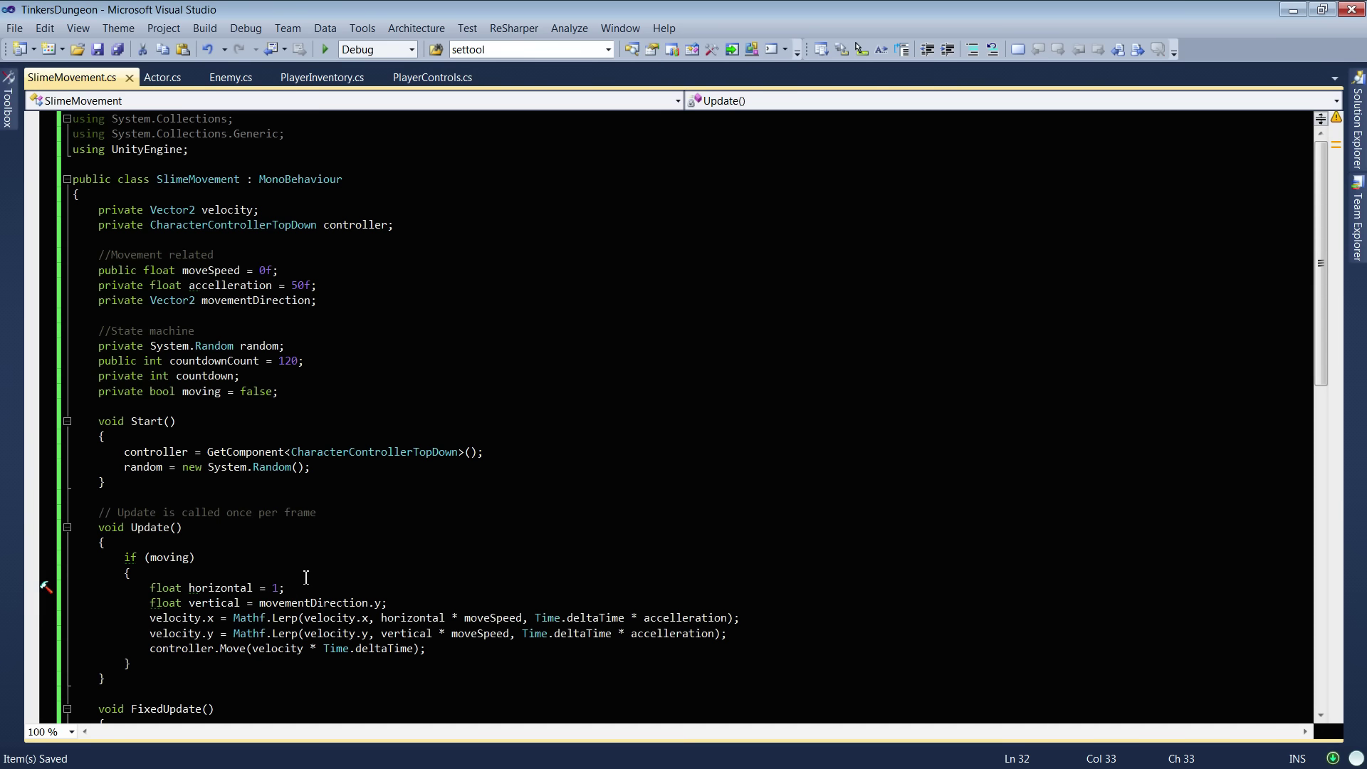
pyautogui.hotkey('ctrl', 'v')
pyautogui.hotkey('ctrl', 's')
# Switch to Unity, play the Level scene, and walk the player around the room to examine the slime's movement
pyautogui.hotkey('alt', 'Tab')
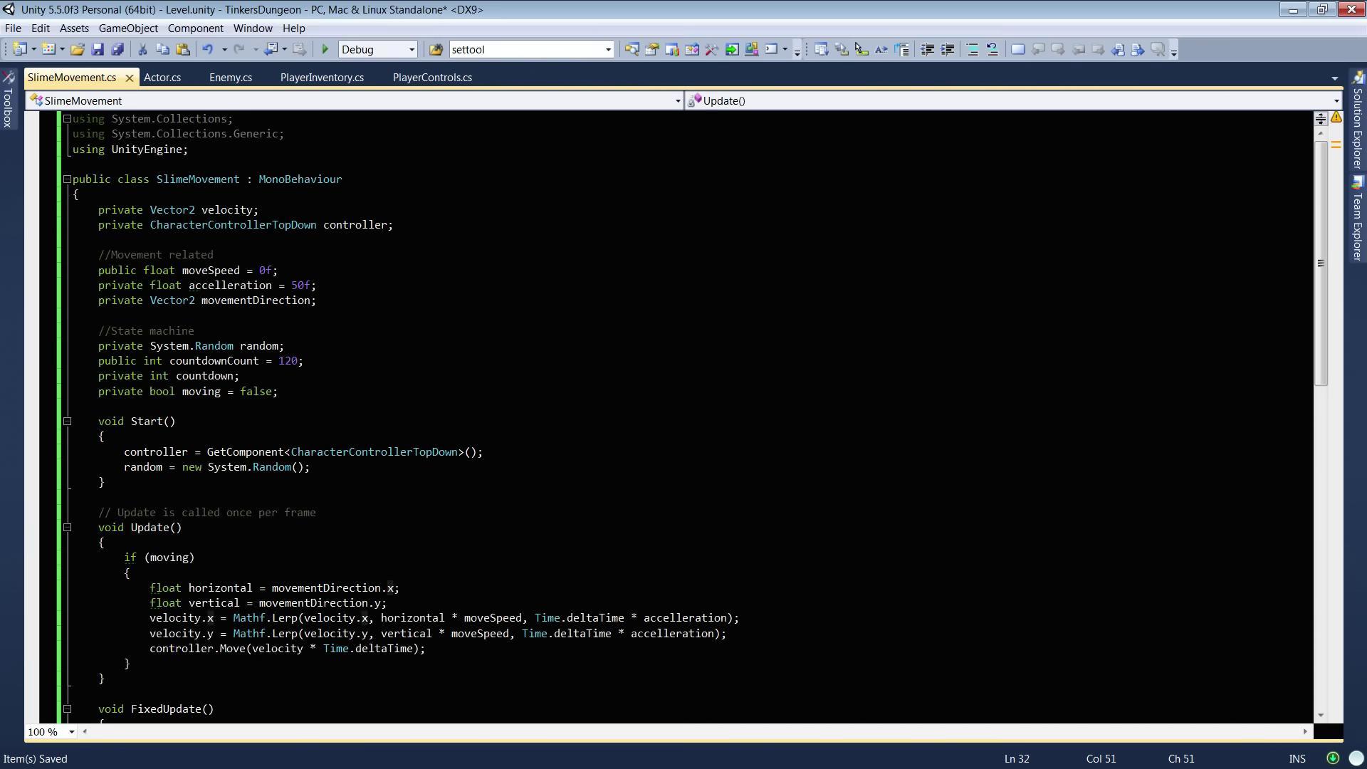
pyautogui.click(660, 48)
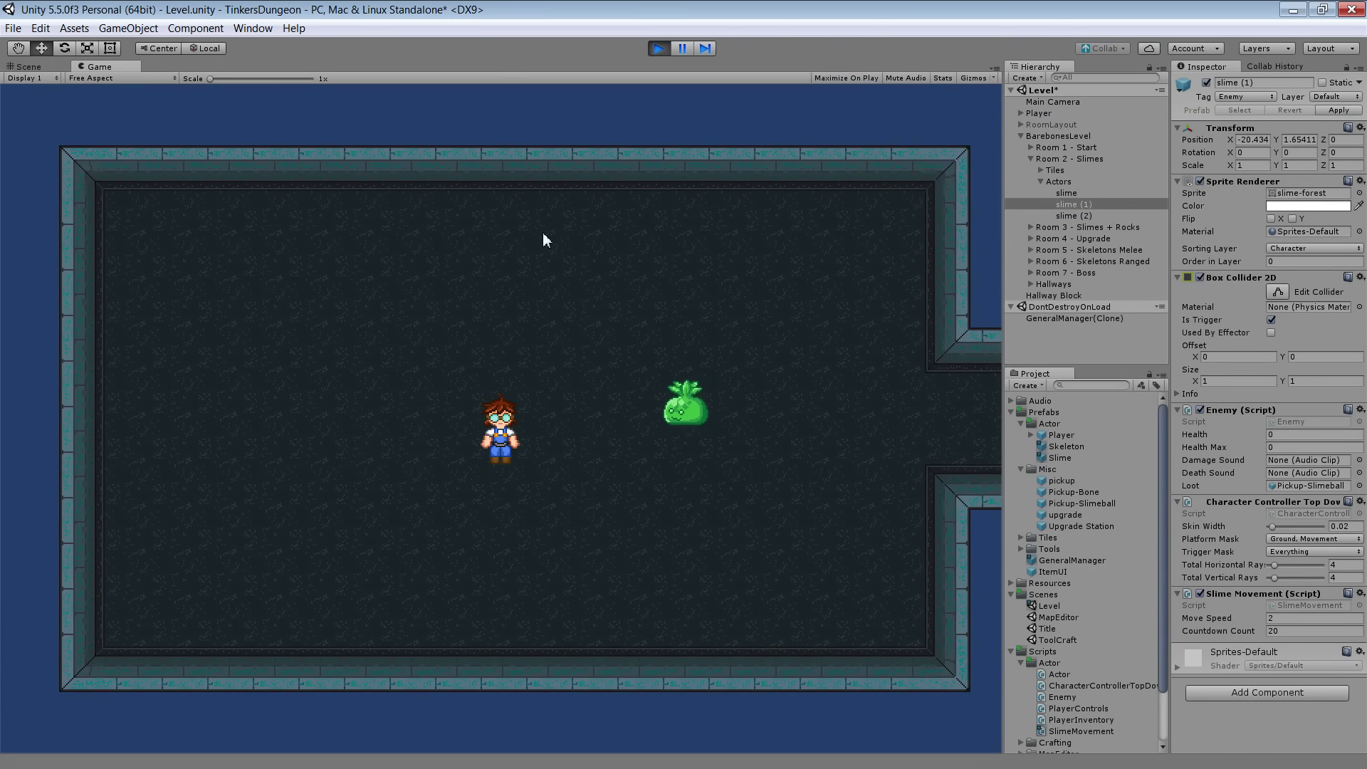
pyautogui.press('Down')
pyautogui.press('Left')
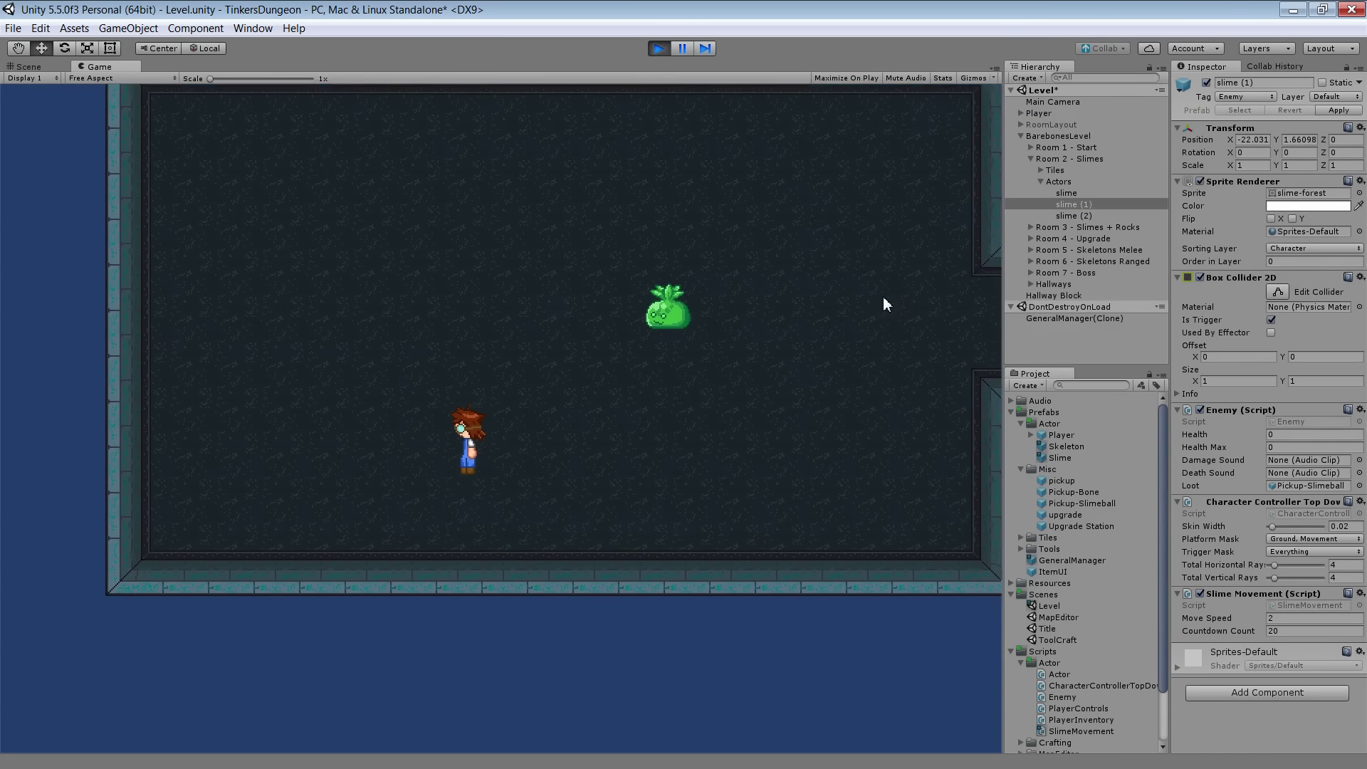
pyautogui.press('Right')
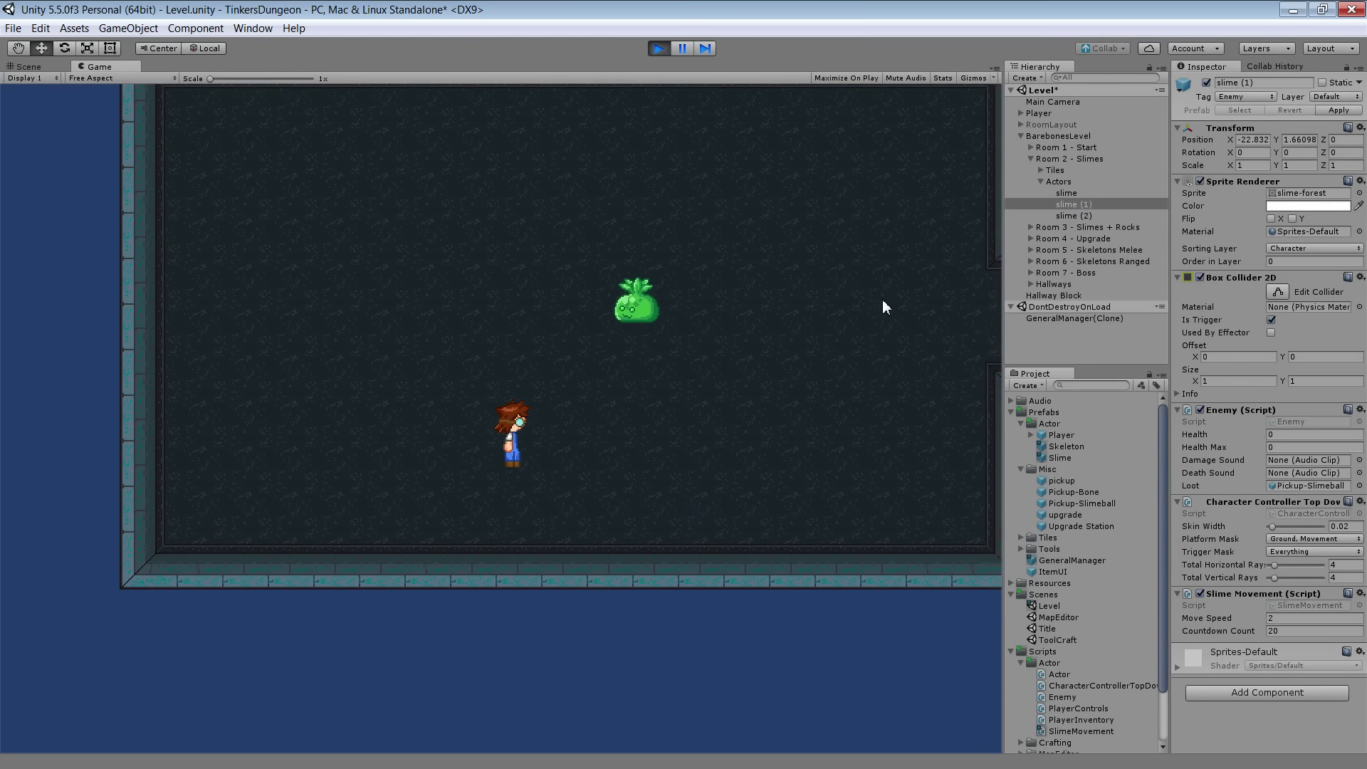
pyautogui.press('Right')
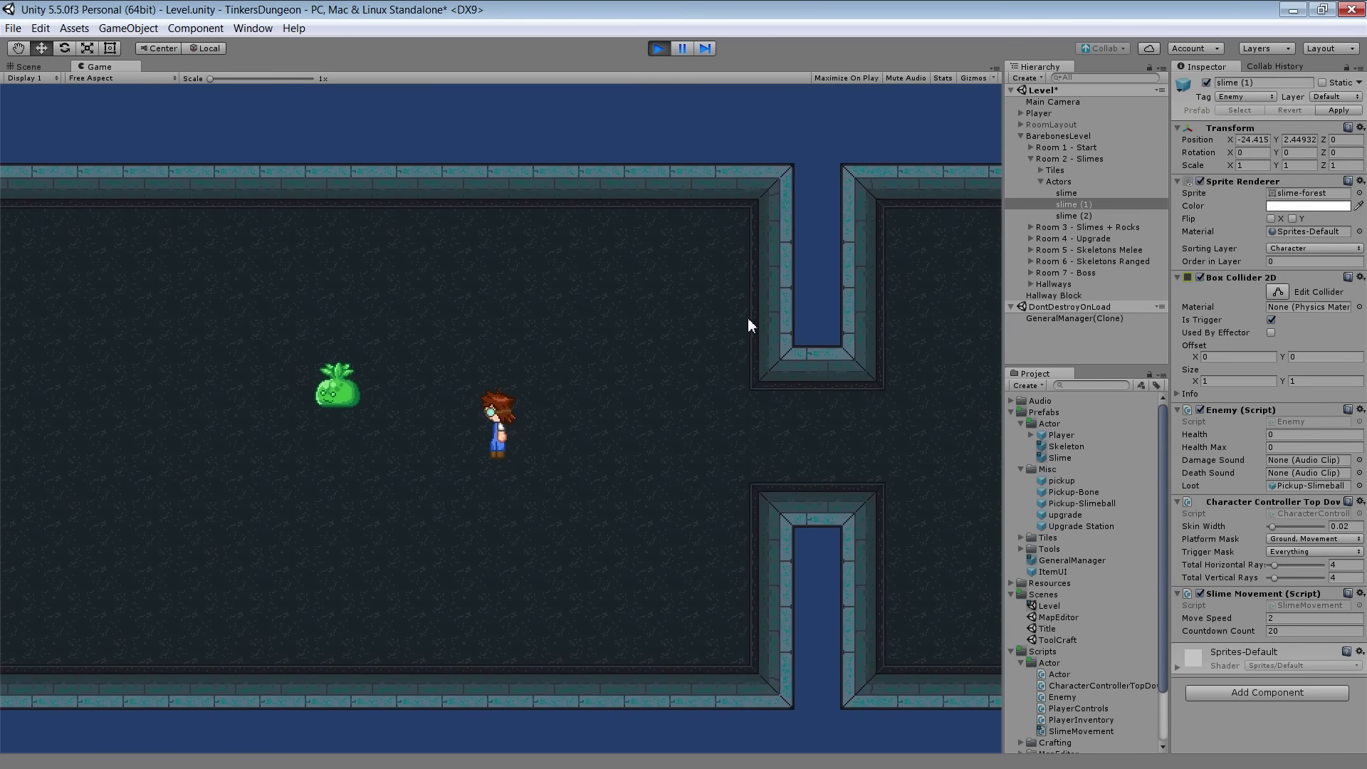
pyautogui.press('Down')
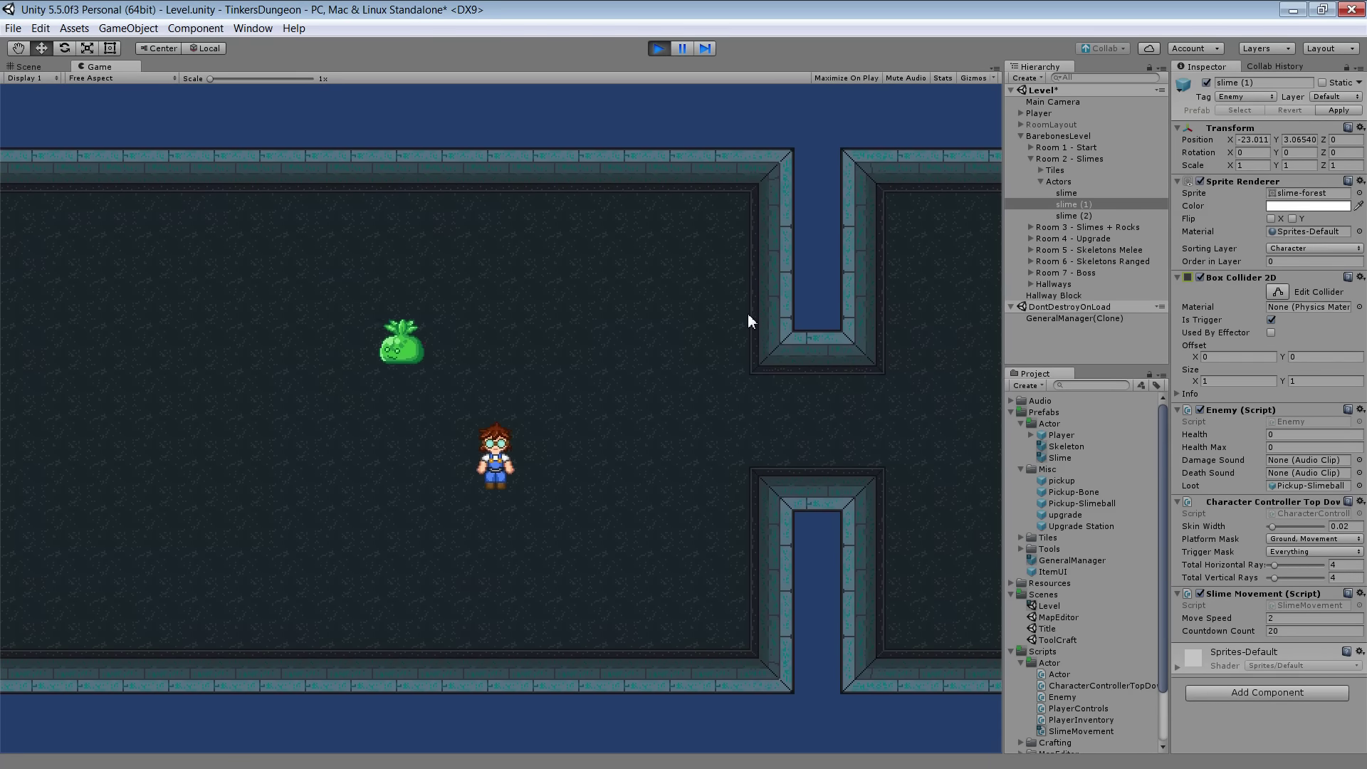
pyautogui.press('Down')
pyautogui.press('Left')
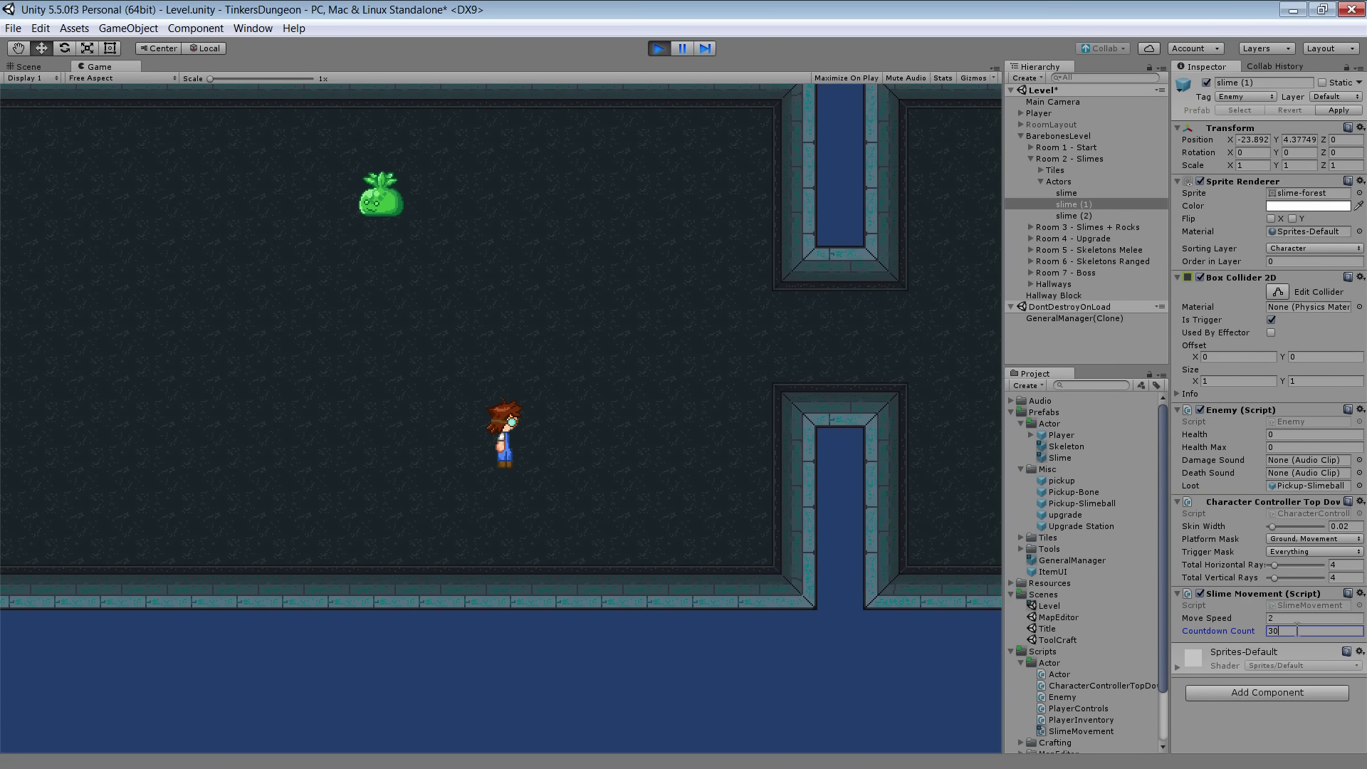
# During play, set the slime's Countdown Count to 1, fire an arrow, and walk the player around while watching the slime
pyautogui.doubleClick(1312, 632)
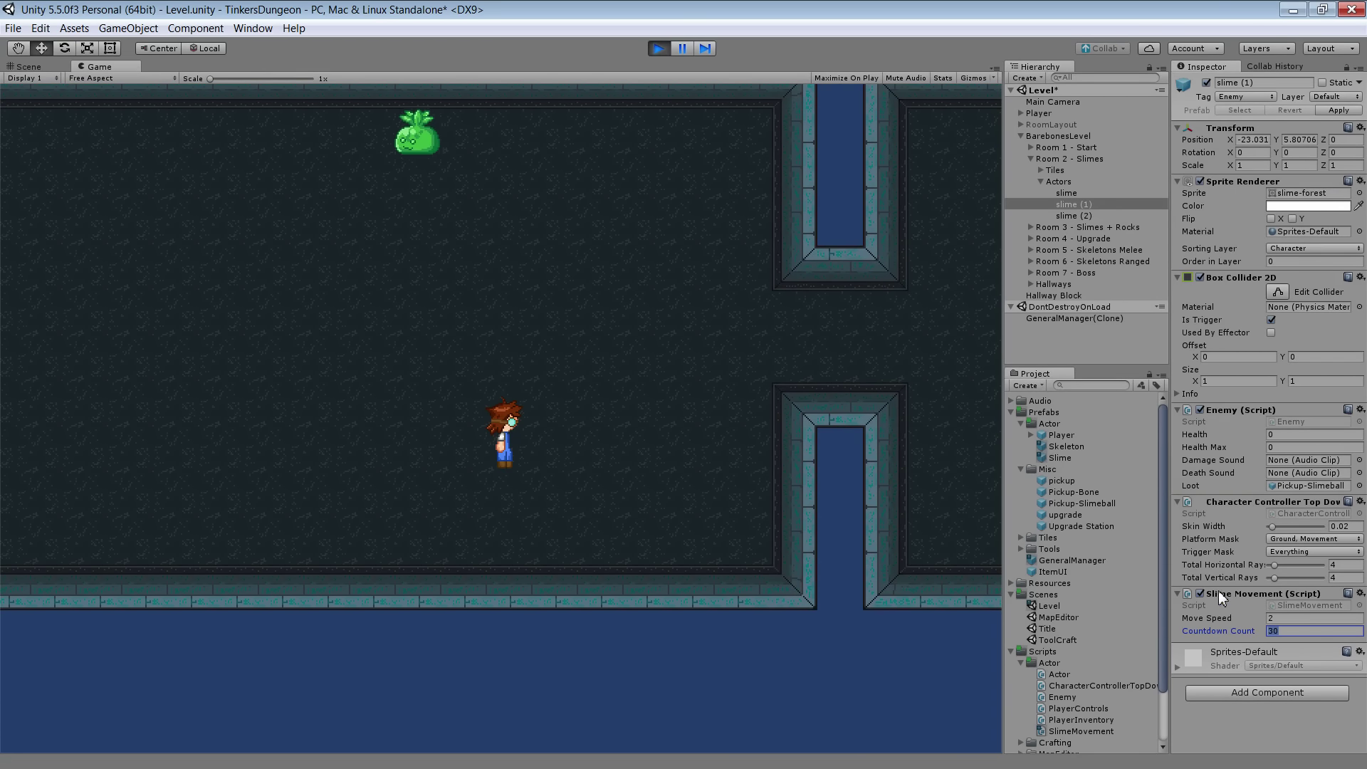
pyautogui.write('1')
pyautogui.click(657, 332)
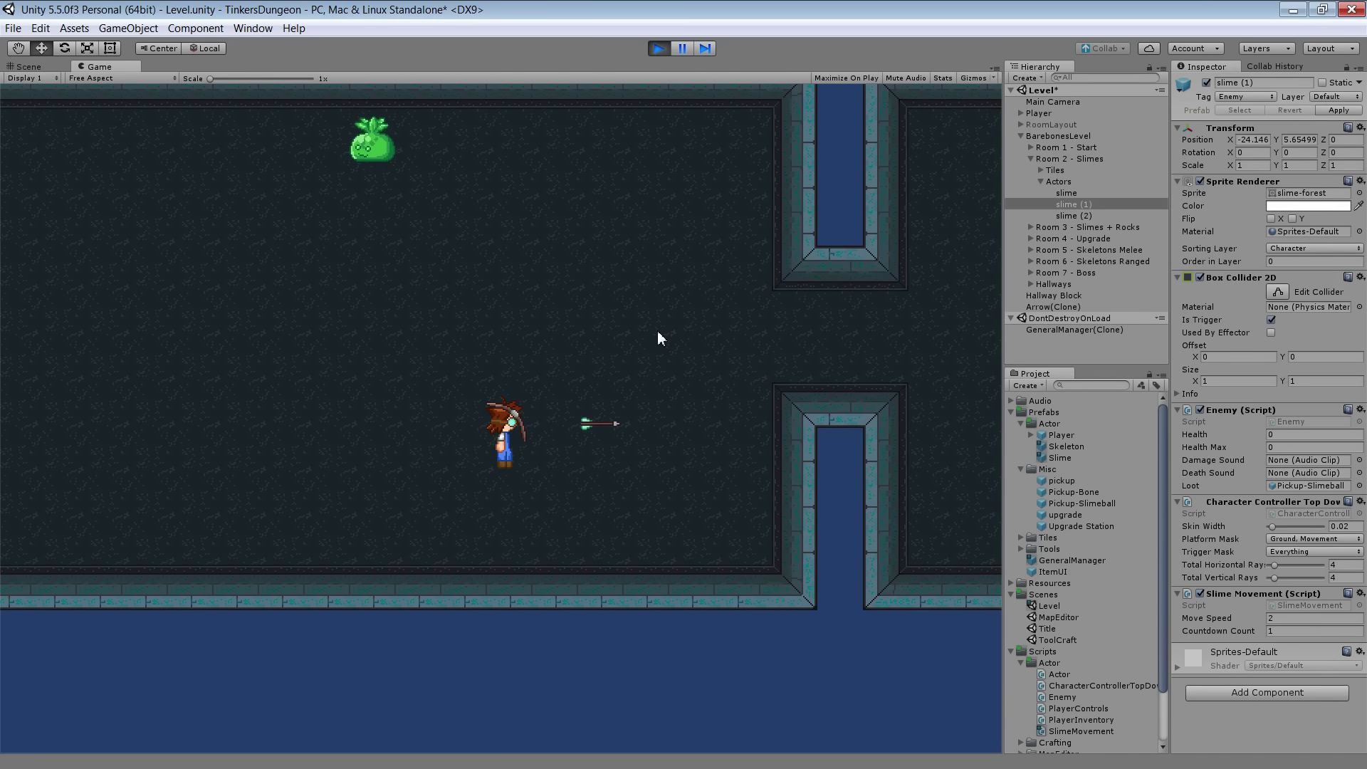
pyautogui.press('Up')
pyautogui.press('Left')
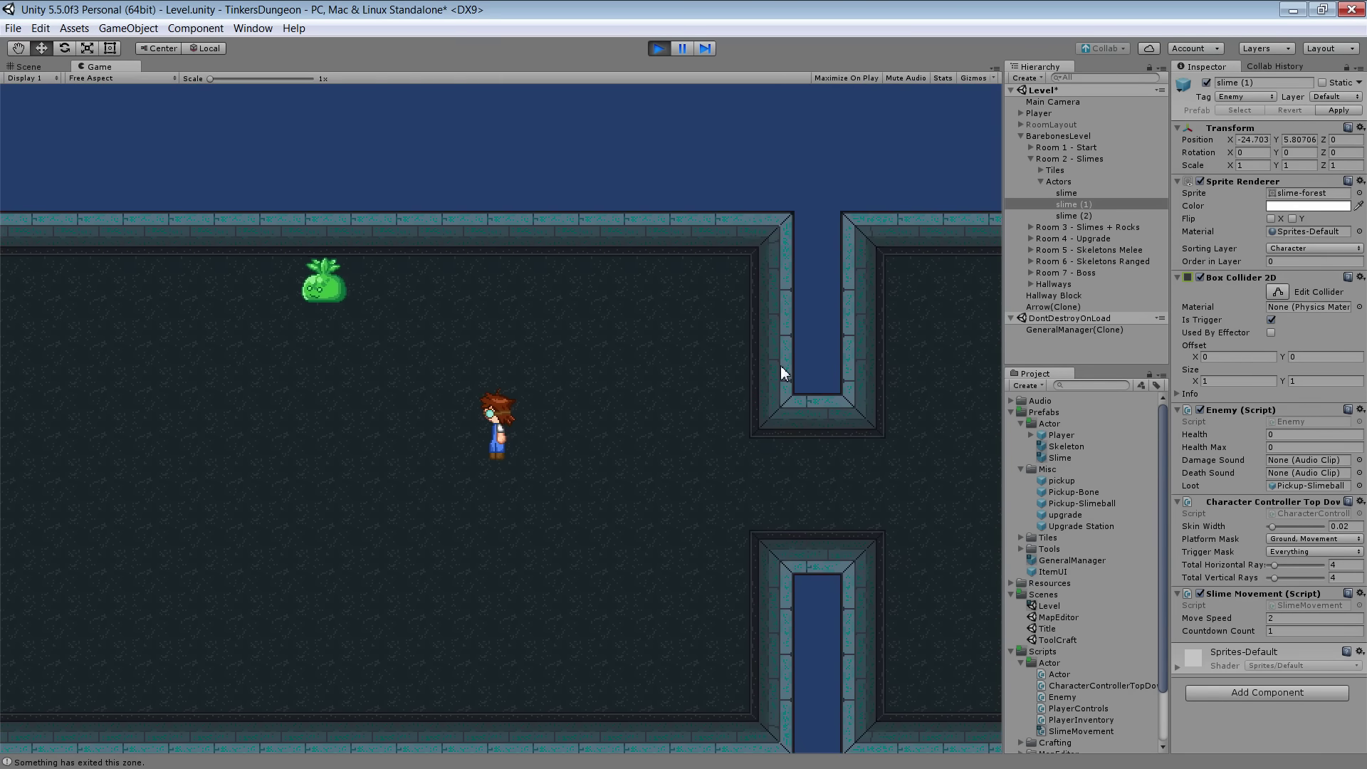
pyautogui.press('Left')
pyautogui.press('Down')
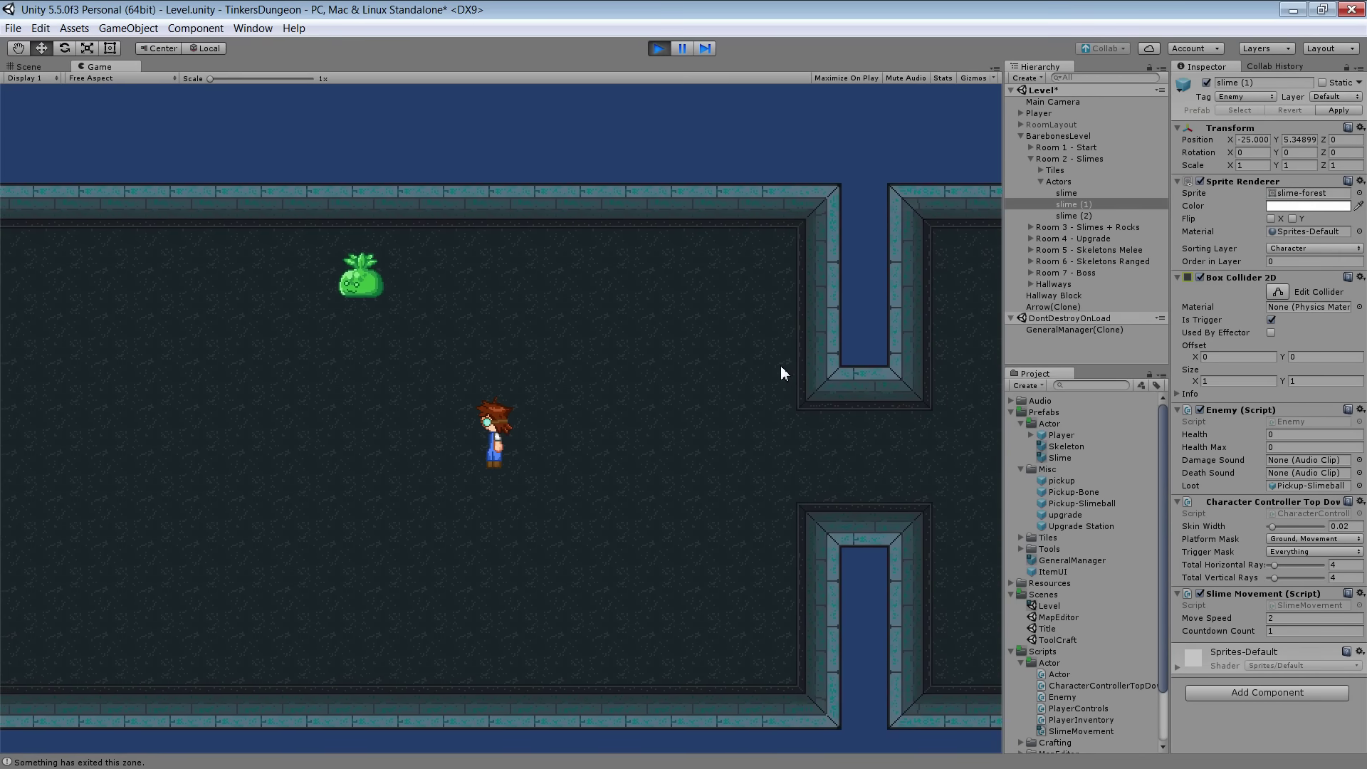
pyautogui.press('Right')
pyautogui.press('Down')
pyautogui.press('Left')
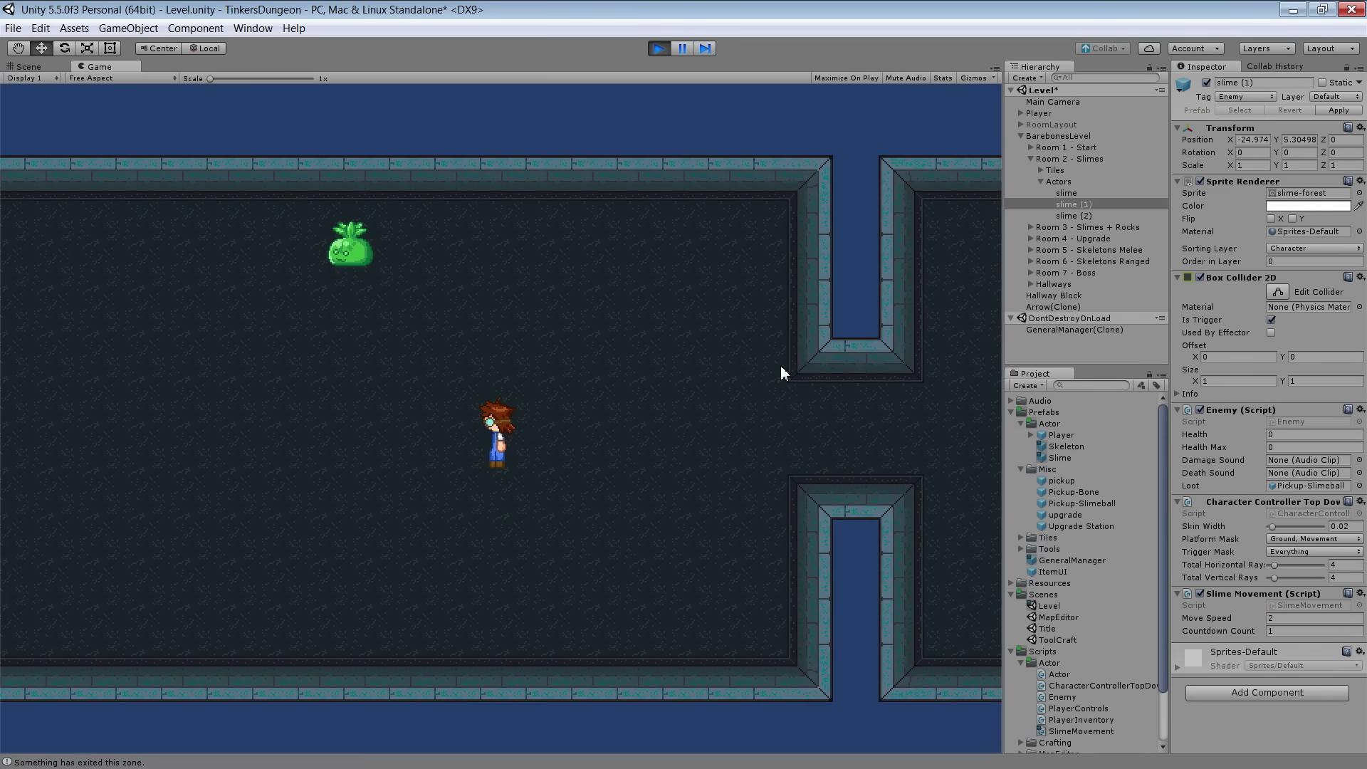
pyautogui.press('Right')
# Try a Countdown Count of 3 on the running slime, and stop playing the scene
pyautogui.click(1282, 632)
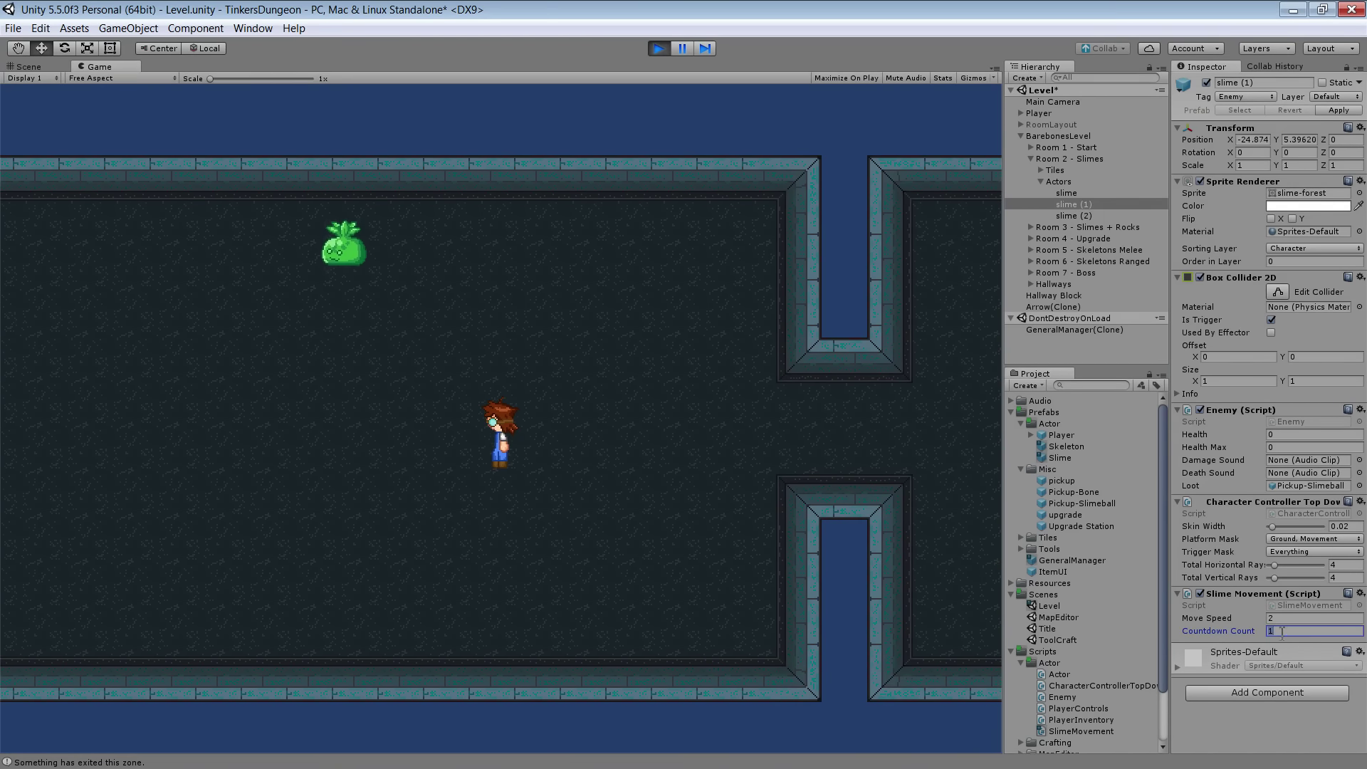
pyautogui.write('3')
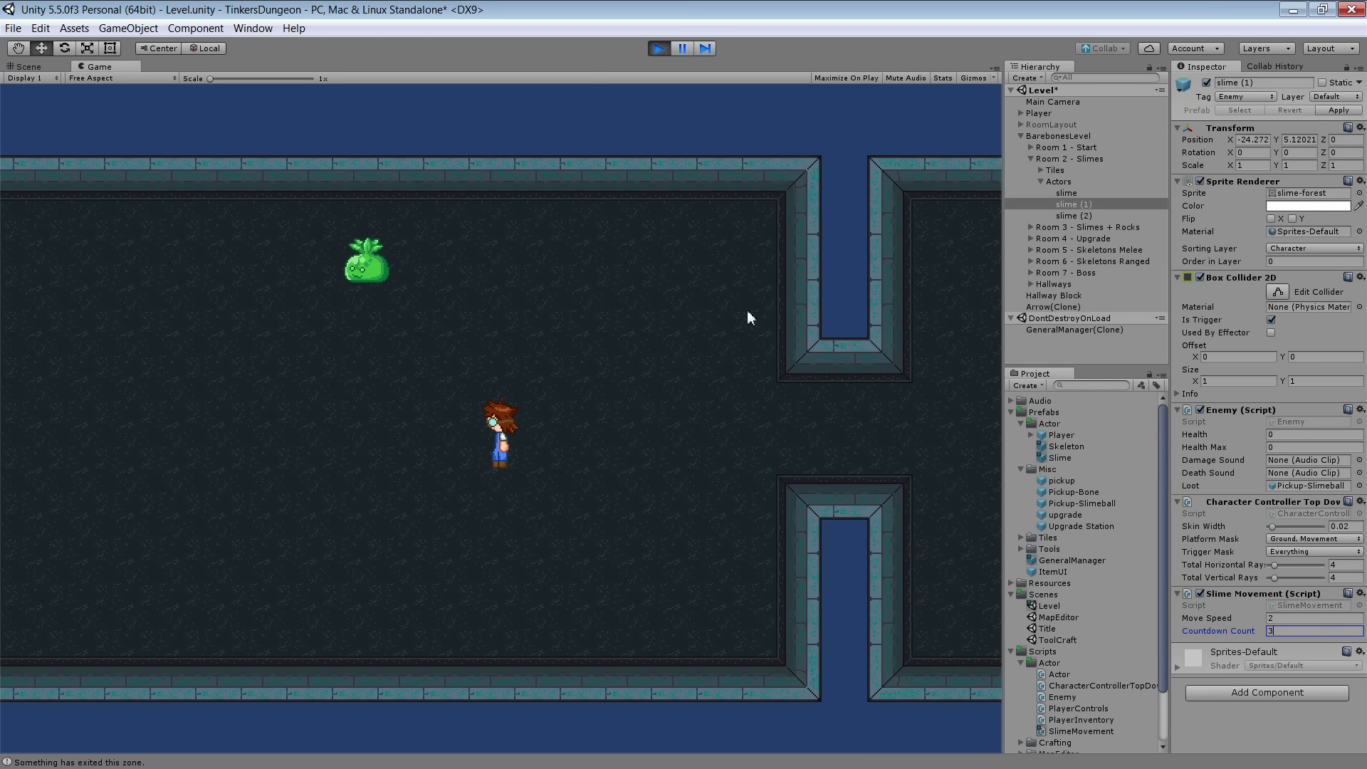
pyautogui.click(659, 48)
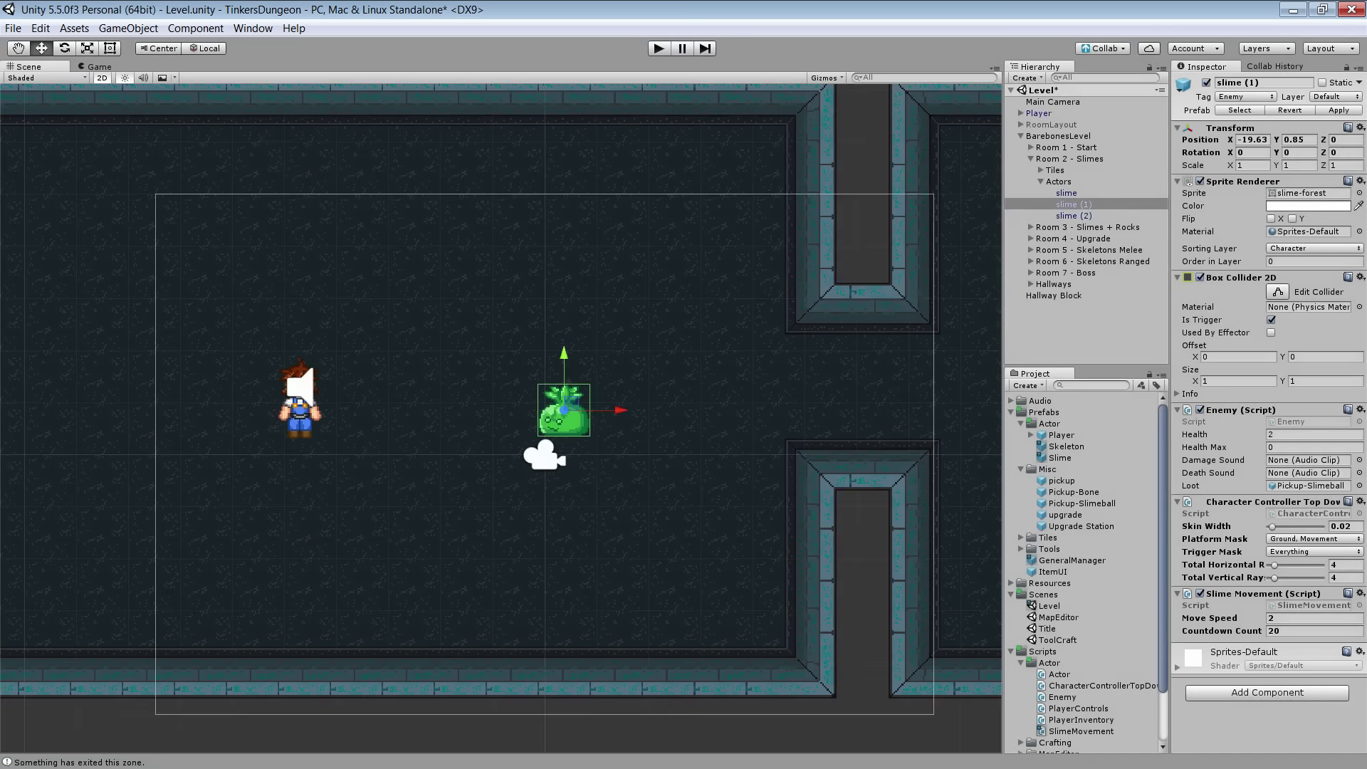
# In Visual Studio, make SlimeMovement's FixedUpdate assign true to moving, comment out the old !moving expression, and save
pyautogui.hotkey('alt', 'Tab')
pyautogui.click(313, 393)
pyautogui.scroll(-6, 313, 393)
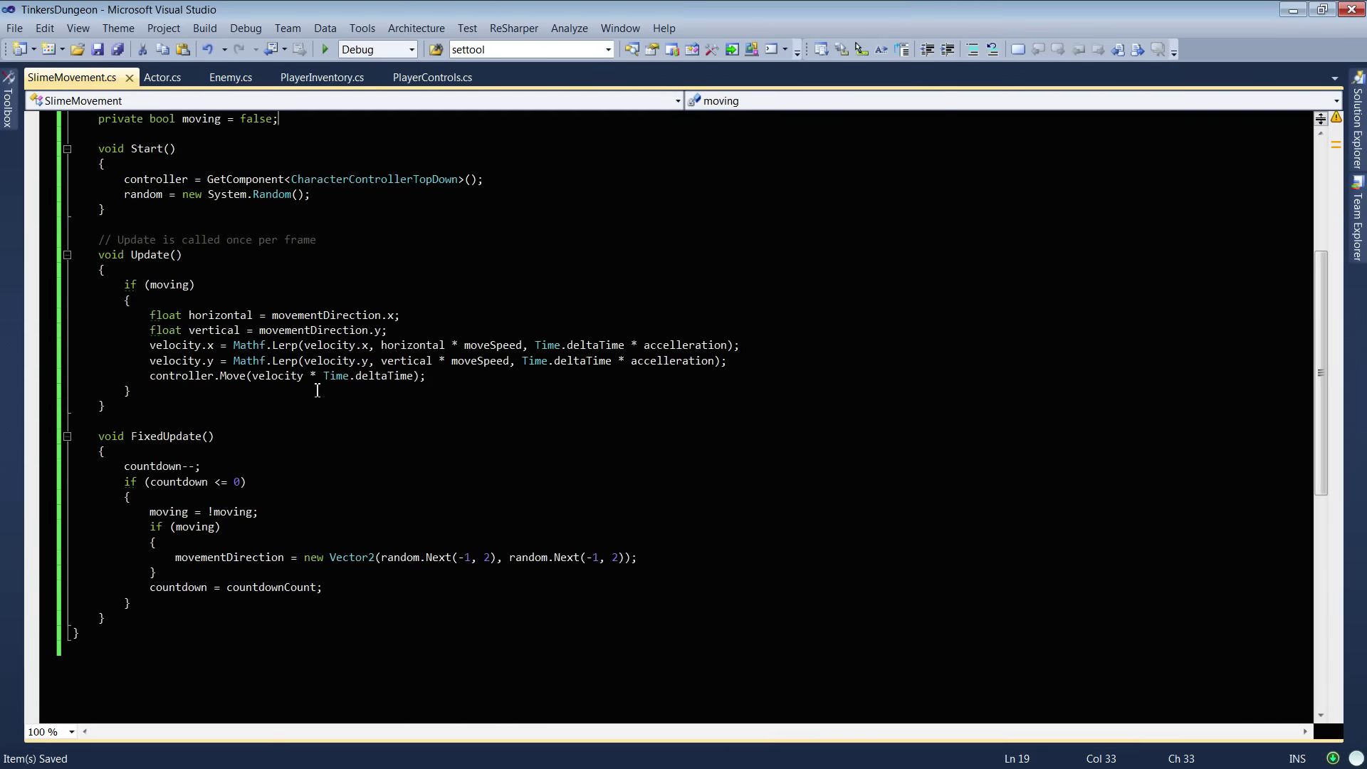
pyautogui.click(210, 511)
pyautogui.write('true;//')
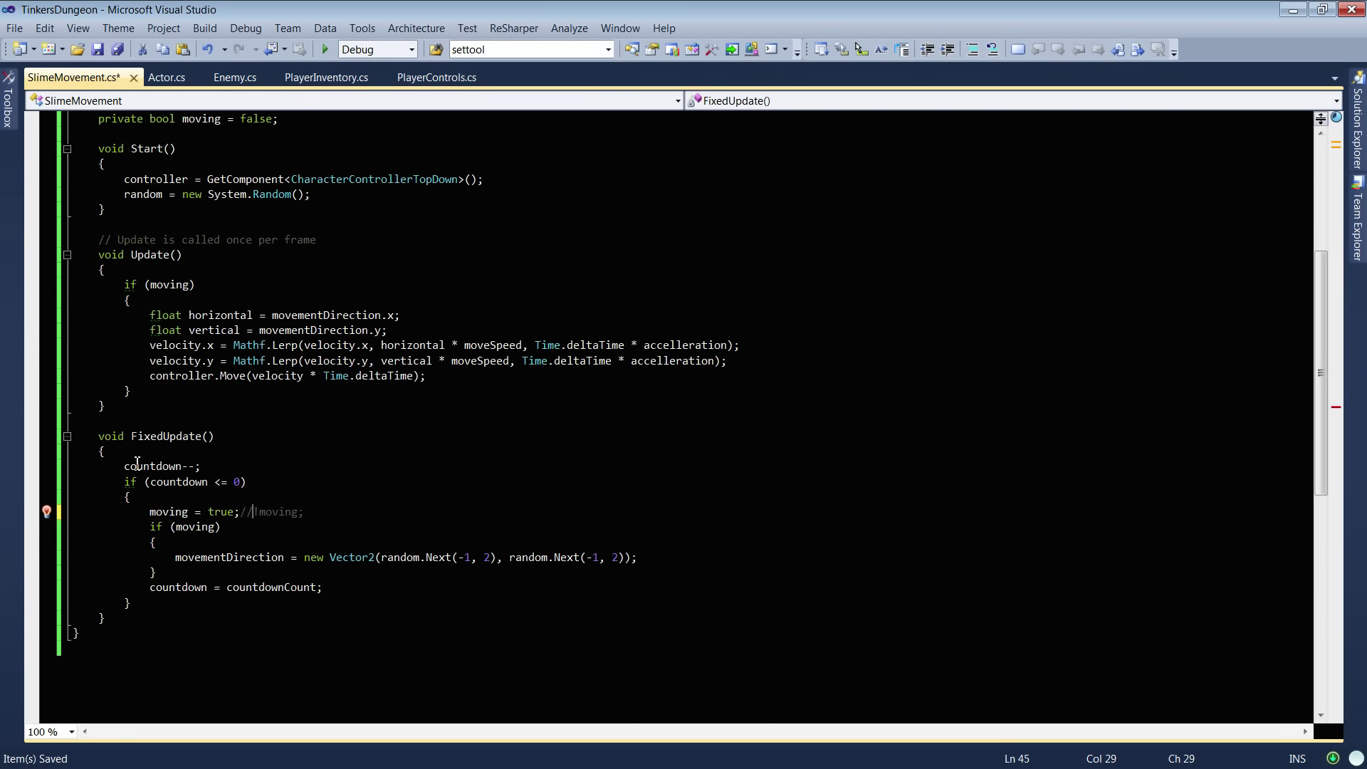
pyautogui.hotkey('ctrl', 's')
# Switch to Unity, play the Level scene, and set the slime's Countdown Count to 4 while it runs
pyautogui.hotkey('alt', 'Tab')
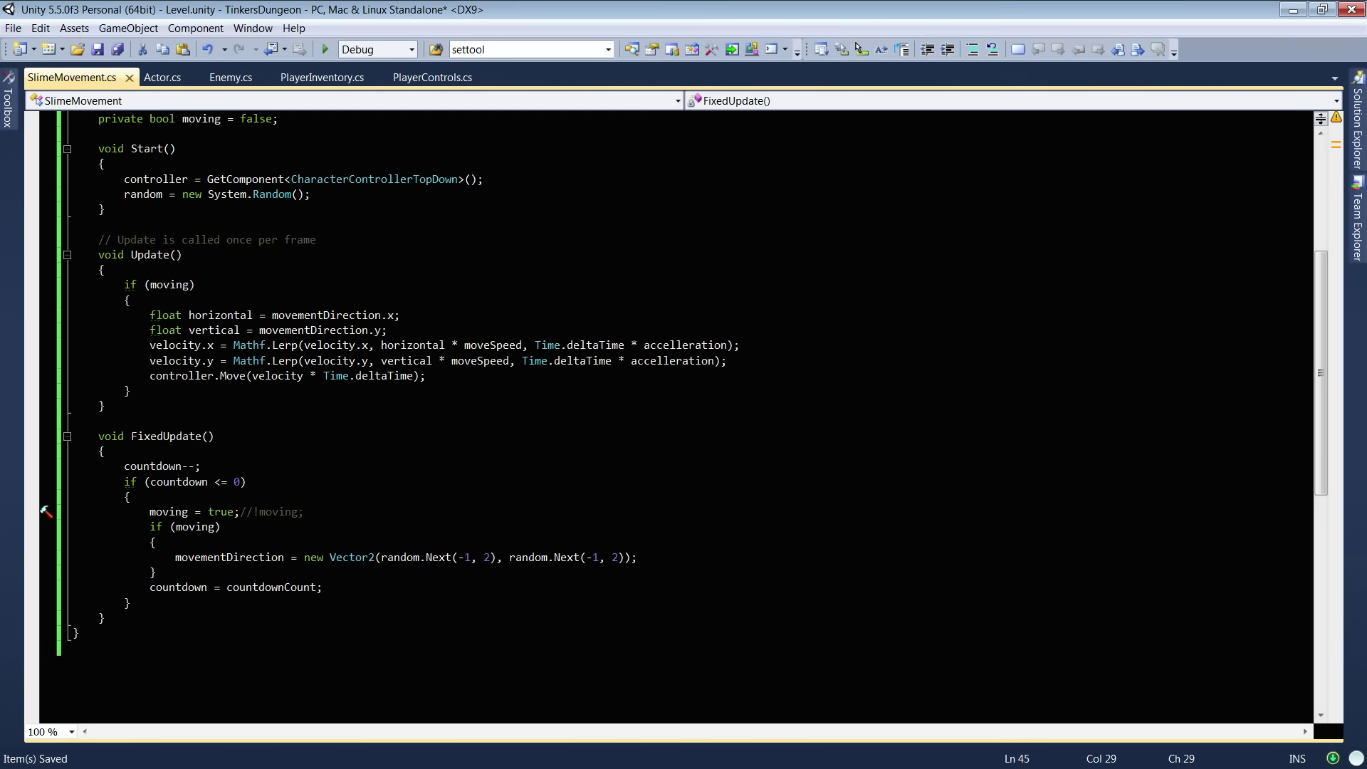
pyautogui.click(653, 49)
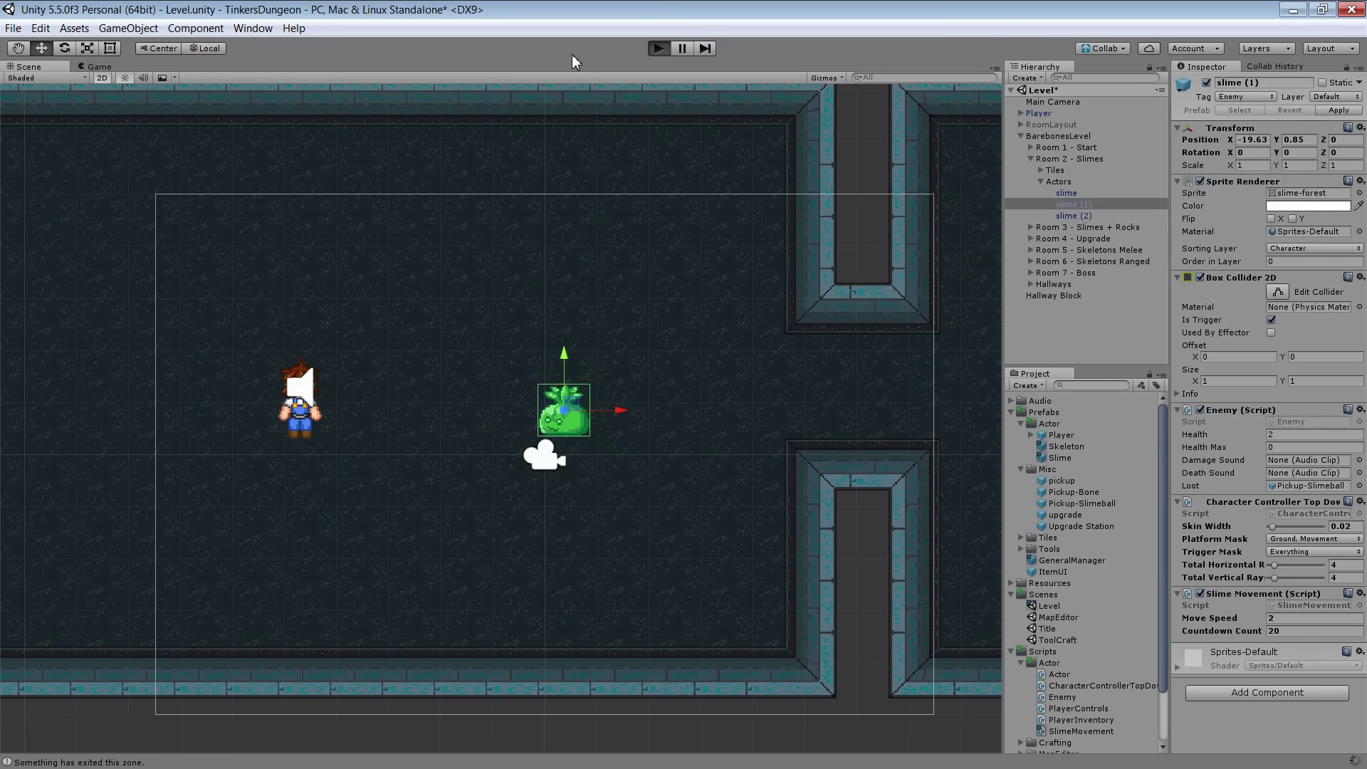
pyautogui.click(1298, 631)
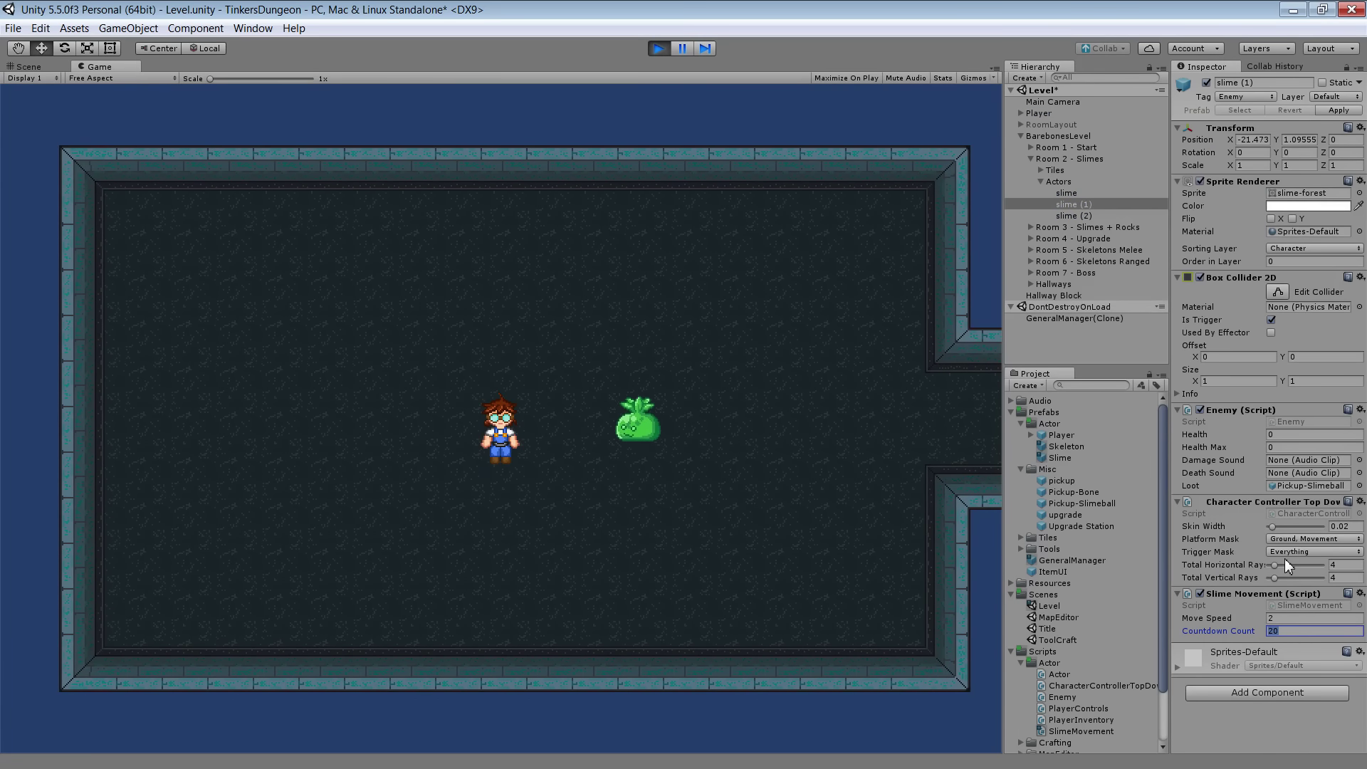
pyautogui.write('4')
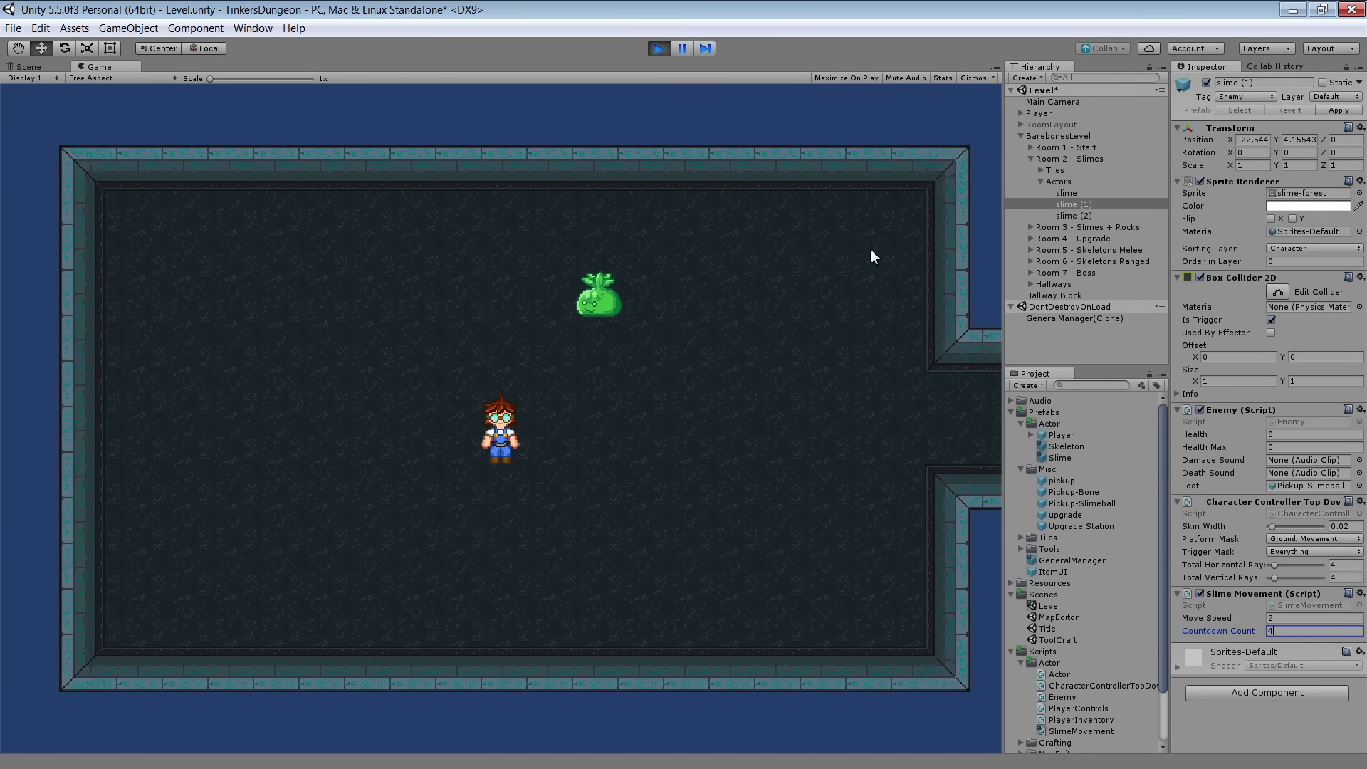
# Lower the running slime's Move Speed to 1 and again to 0.5, and set its Countdown Count to 8
pyautogui.click(1282, 618)
pyautogui.write('1')
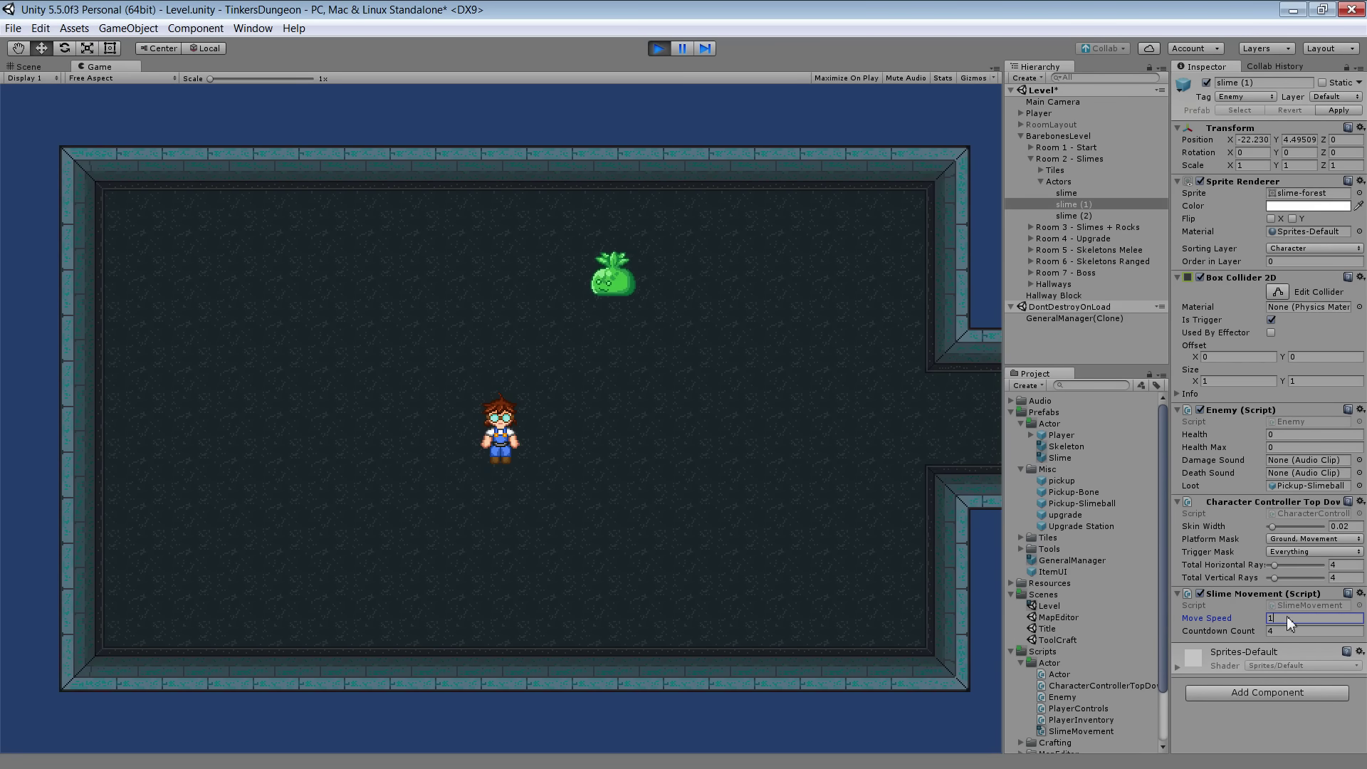
pyautogui.click(1290, 618)
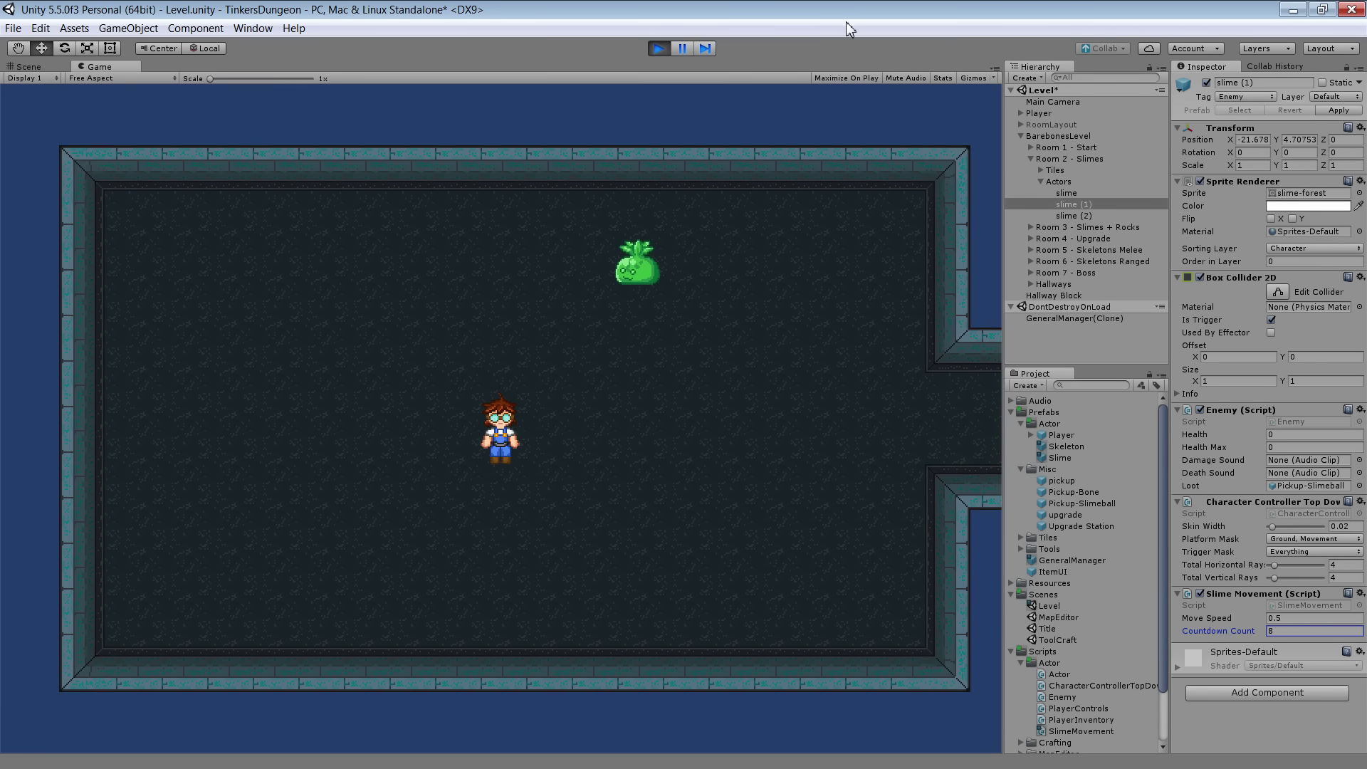
# Play-test the running Level scene by walking the player around Room 2 and shooting arrows at the slime
pyautogui.click(792, 394)
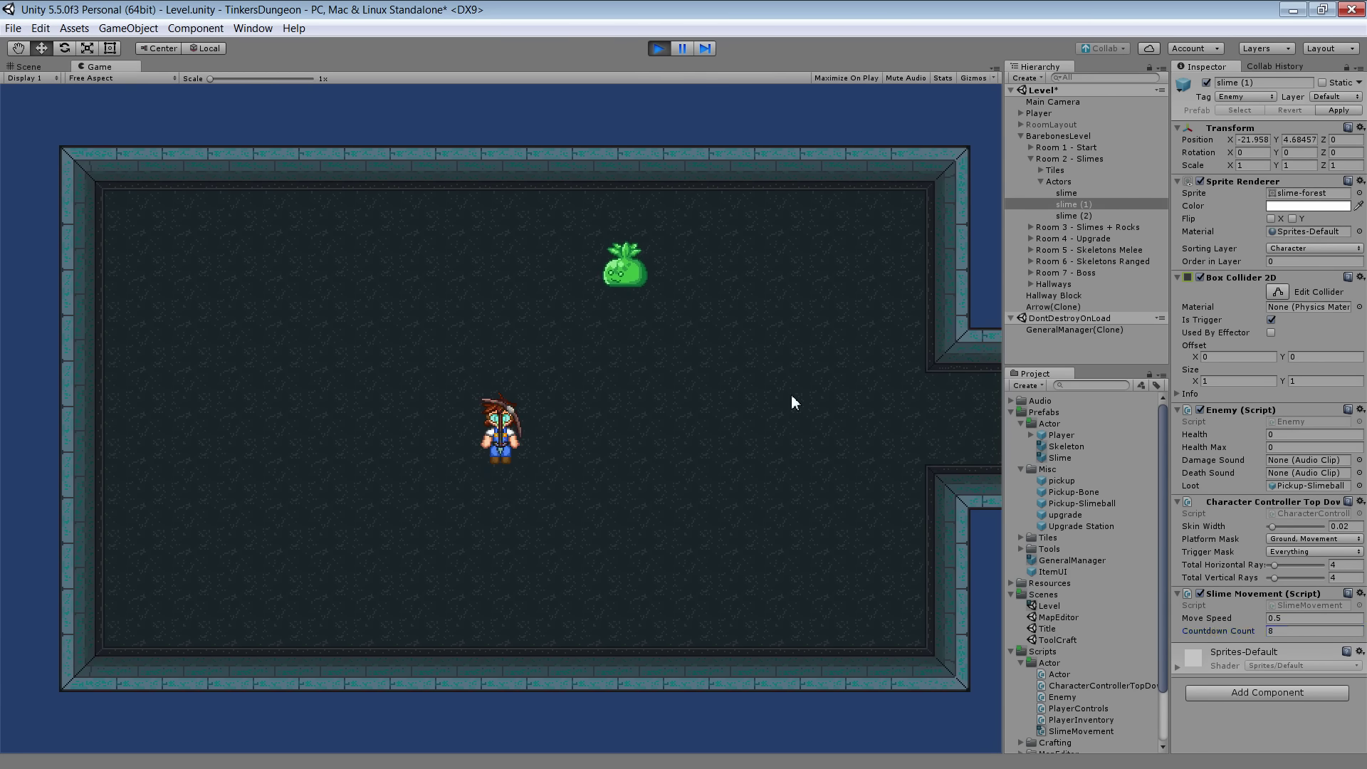
pyautogui.press('a')
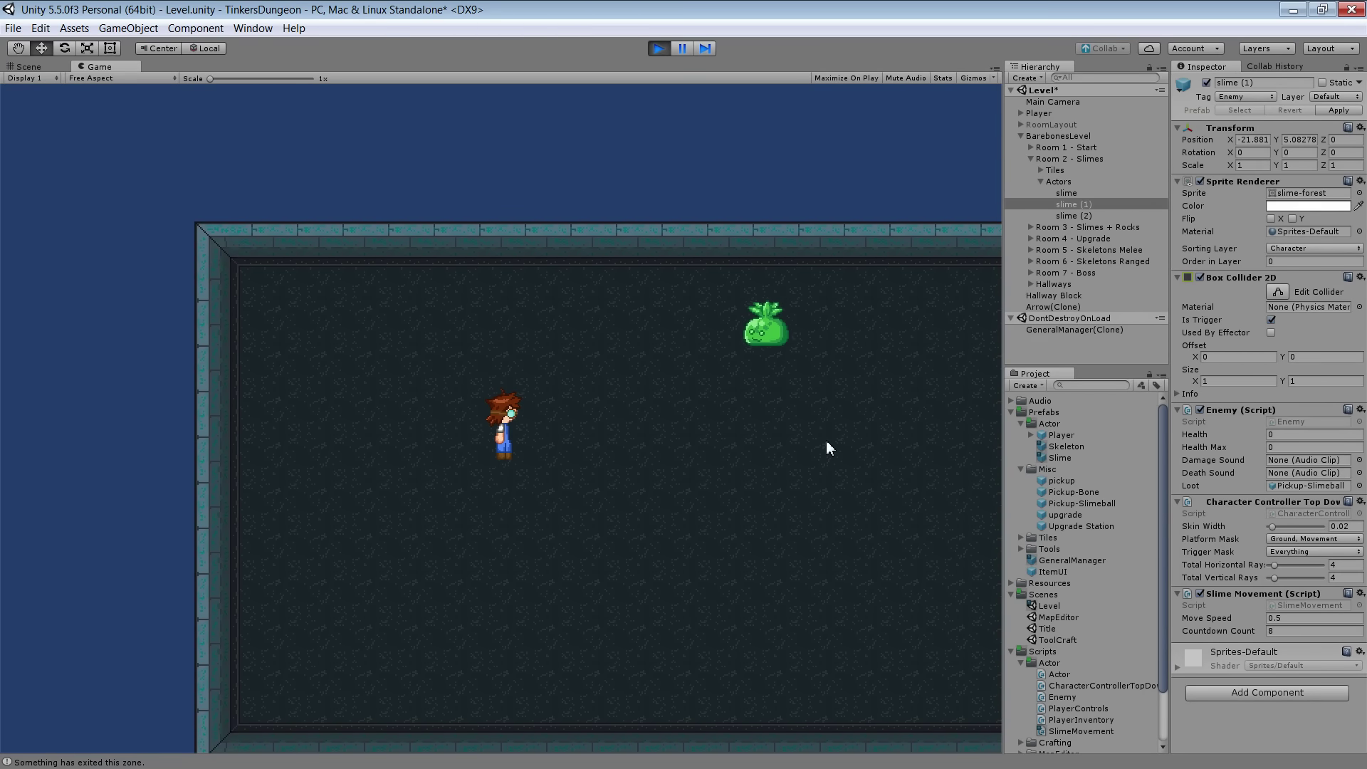
pyautogui.press('d')
pyautogui.press('s')
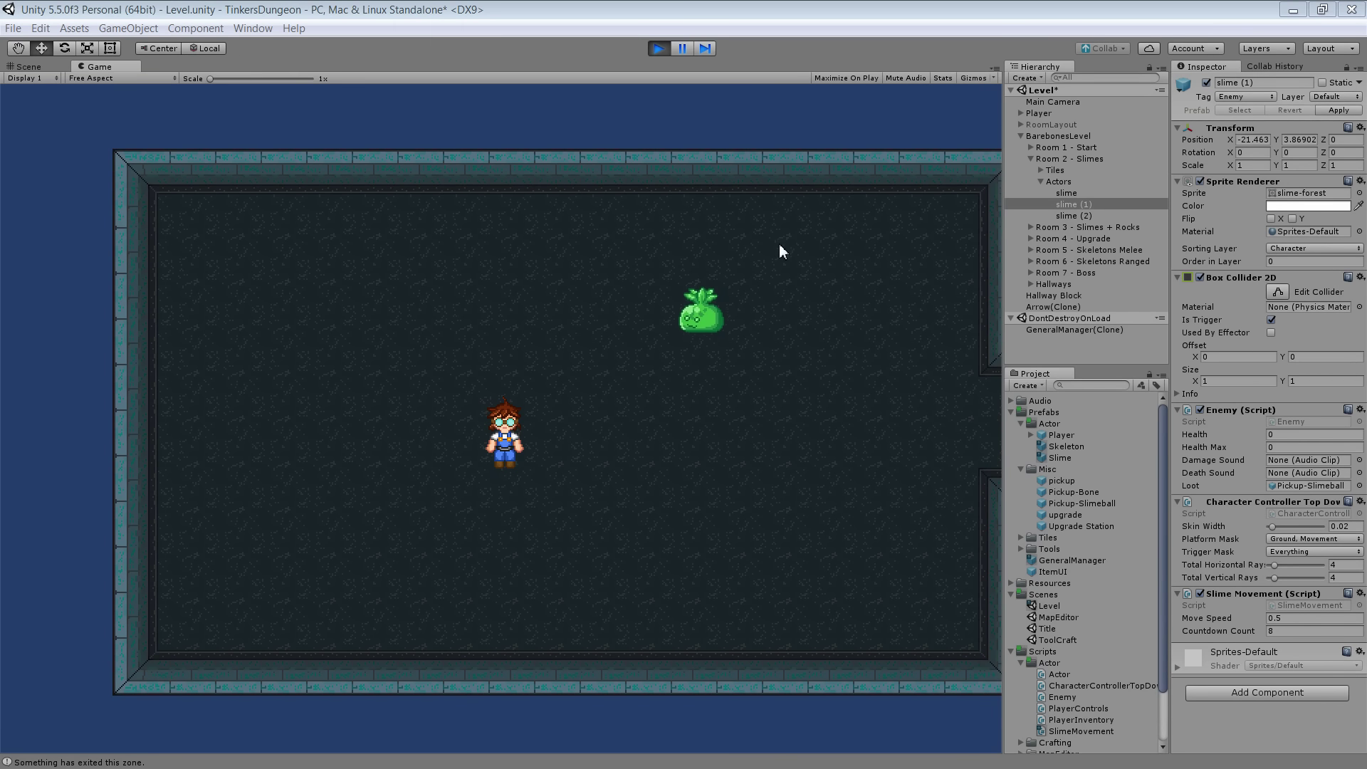
pyautogui.click(803, 113)
pyautogui.press('a')
pyautogui.press('w')
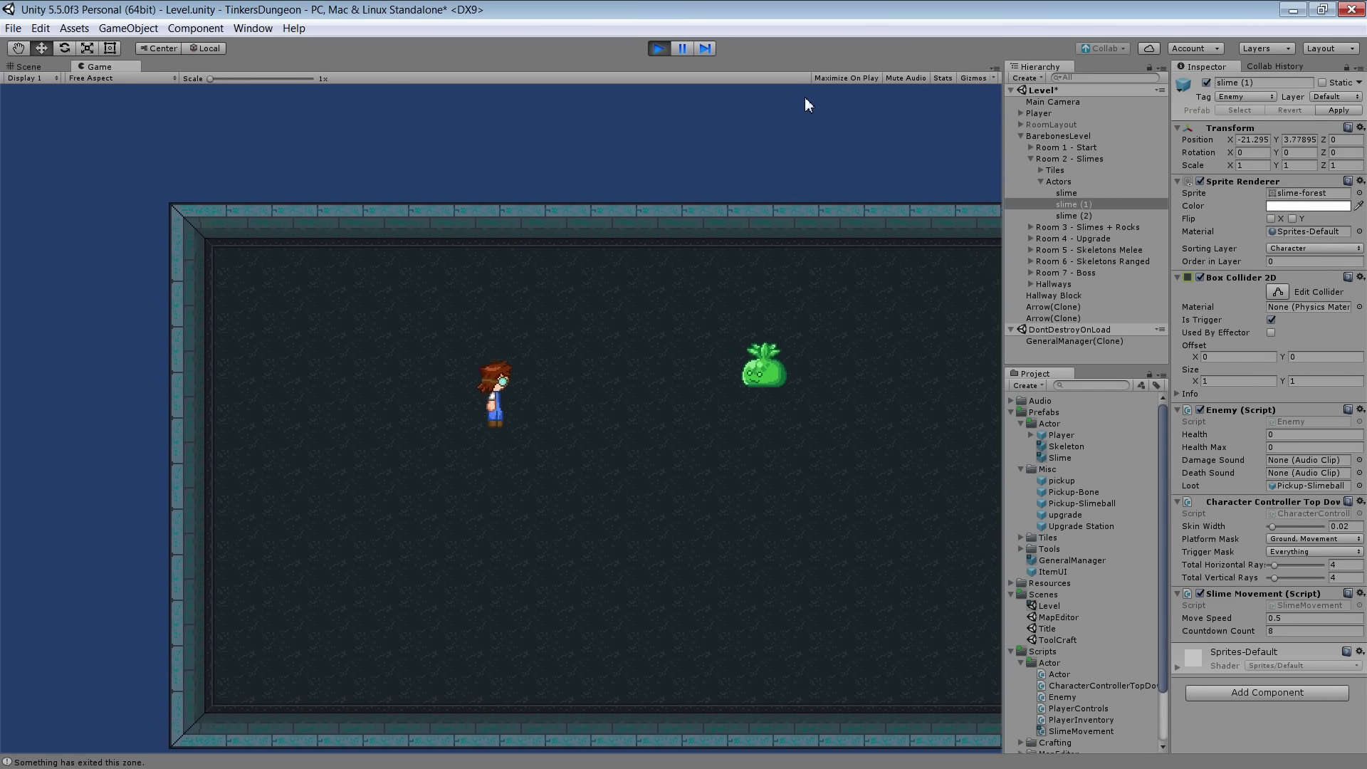
pyautogui.press('d')
pyautogui.press('Right')
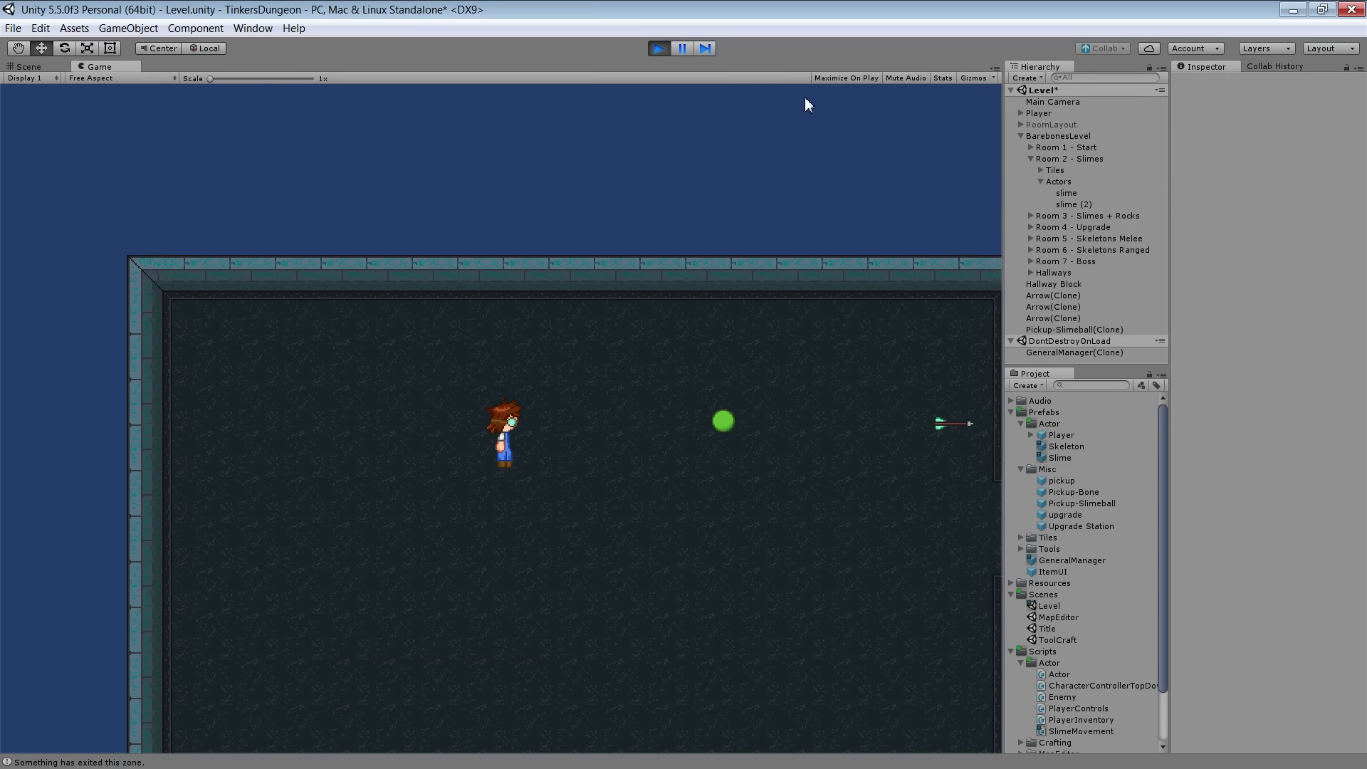
# Walk the player below the dropped slimeball, fire an arrow upward, and stop playing the scene
pyautogui.press('s')
pyautogui.press('d')
pyautogui.press('d')
pyautogui.press('Up')
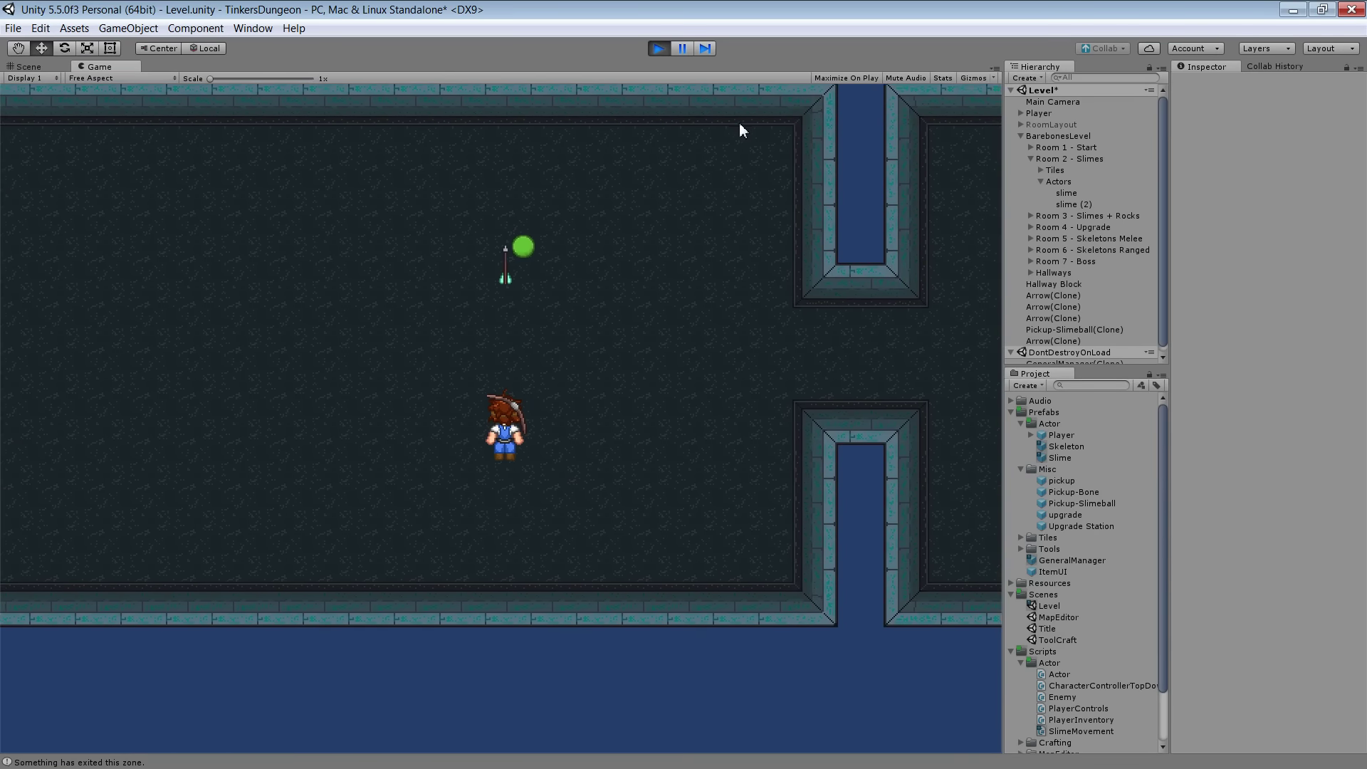
pyautogui.press('s')
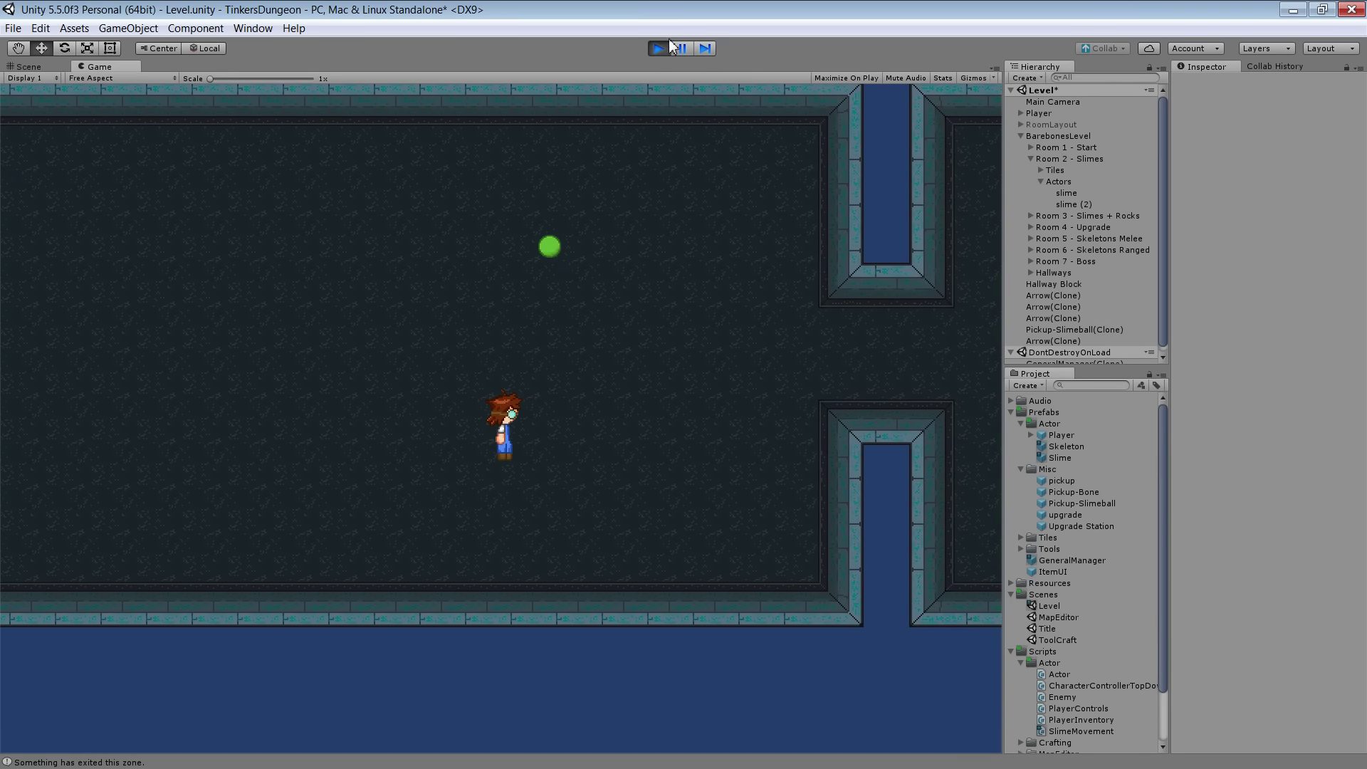
pyautogui.click(659, 49)
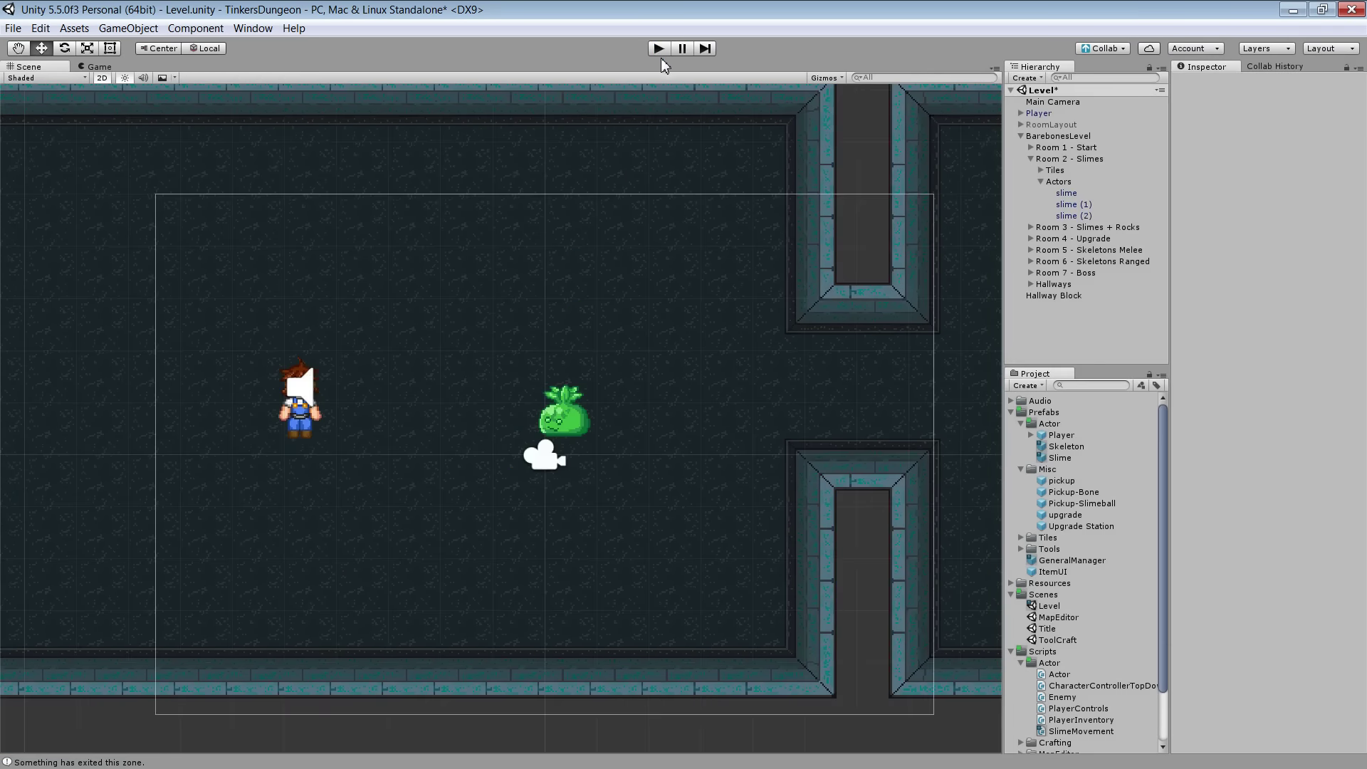
# Replay the Level scene with slime (1) selected, try a Move Speed of 0.5 on it, and stop playing
pyautogui.click(661, 56)
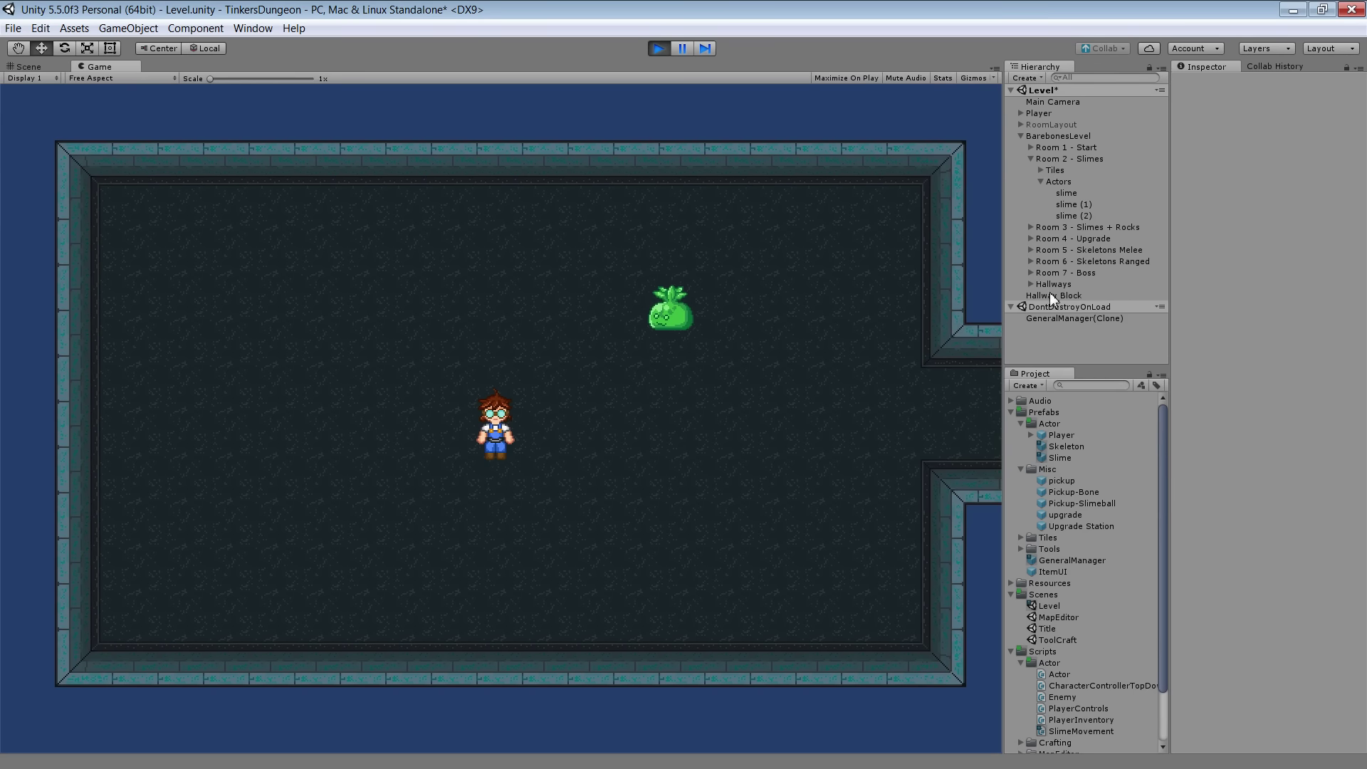
pyautogui.click(659, 48)
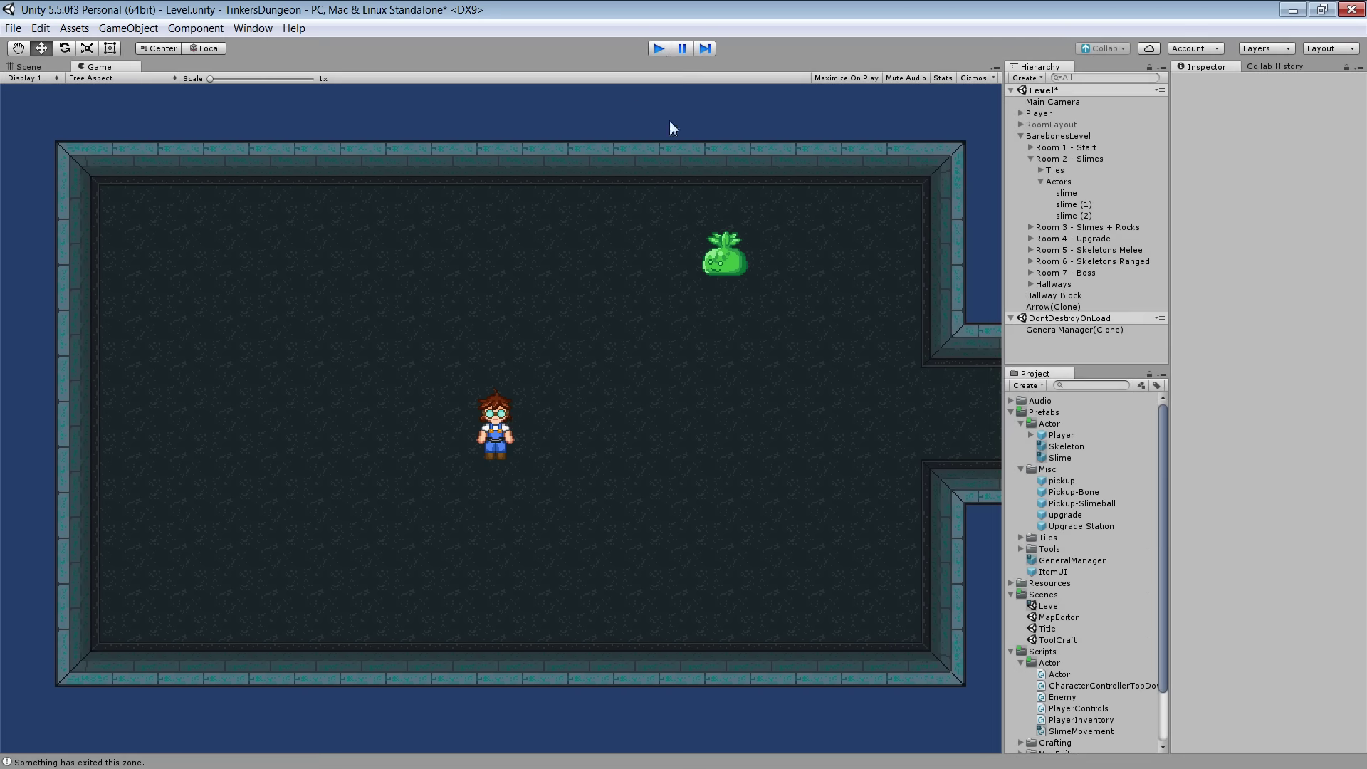
pyautogui.click(568, 420)
pyautogui.click(659, 48)
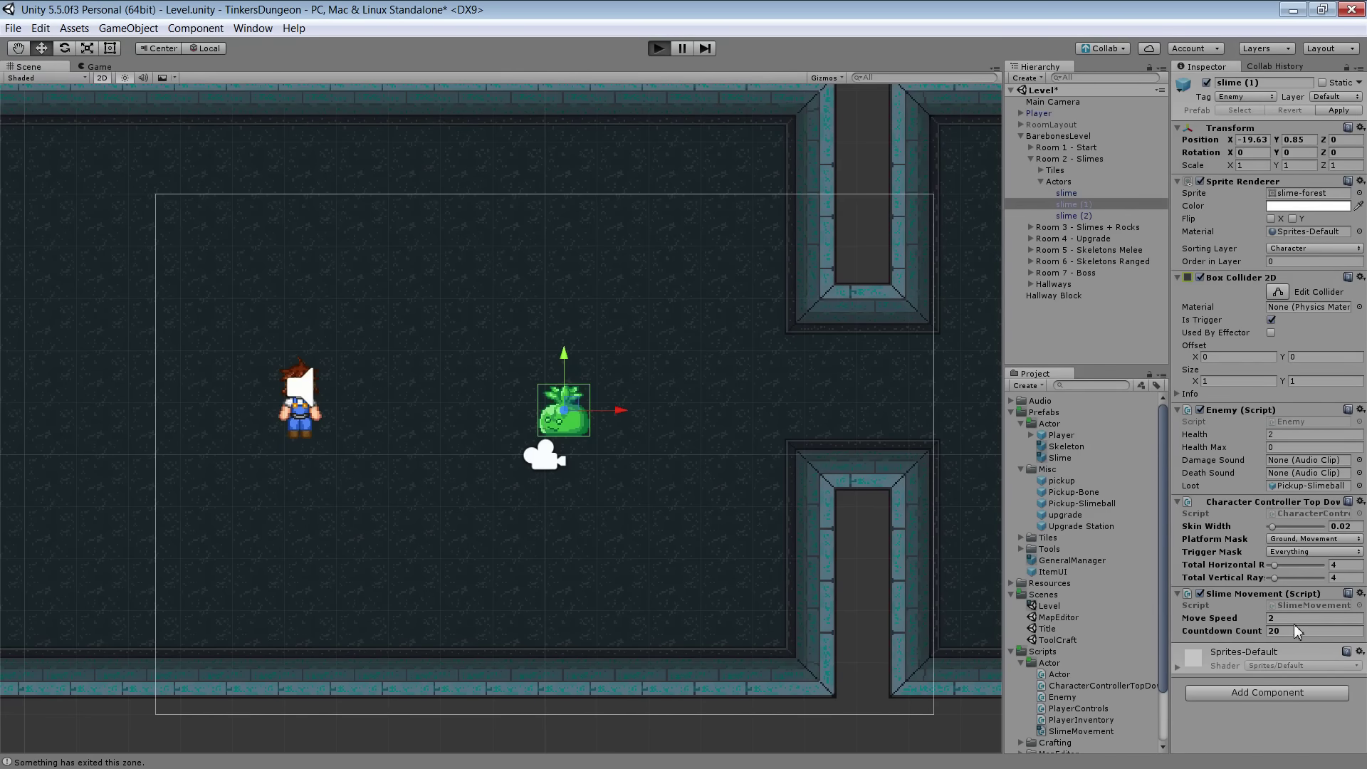
pyautogui.click(1295, 618)
pyautogui.write('0.5')
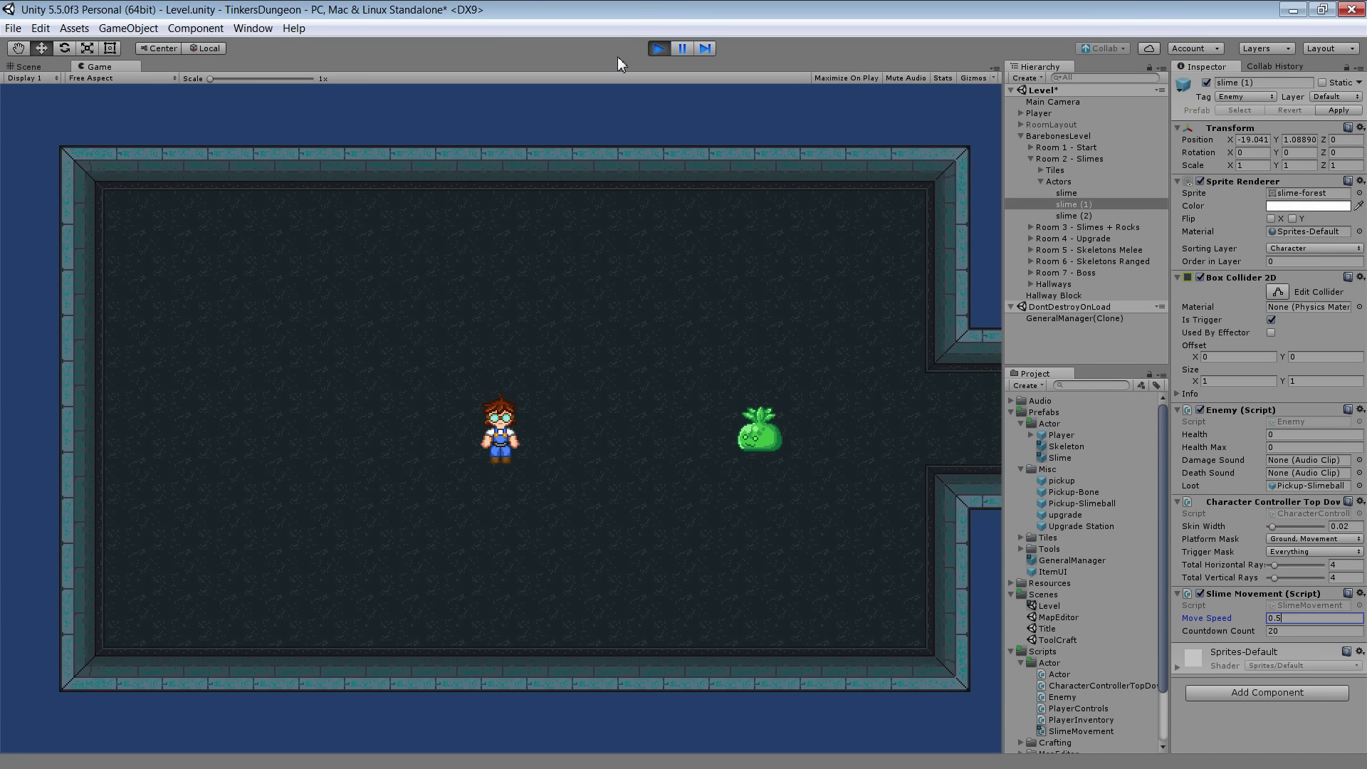
pyautogui.click(660, 51)
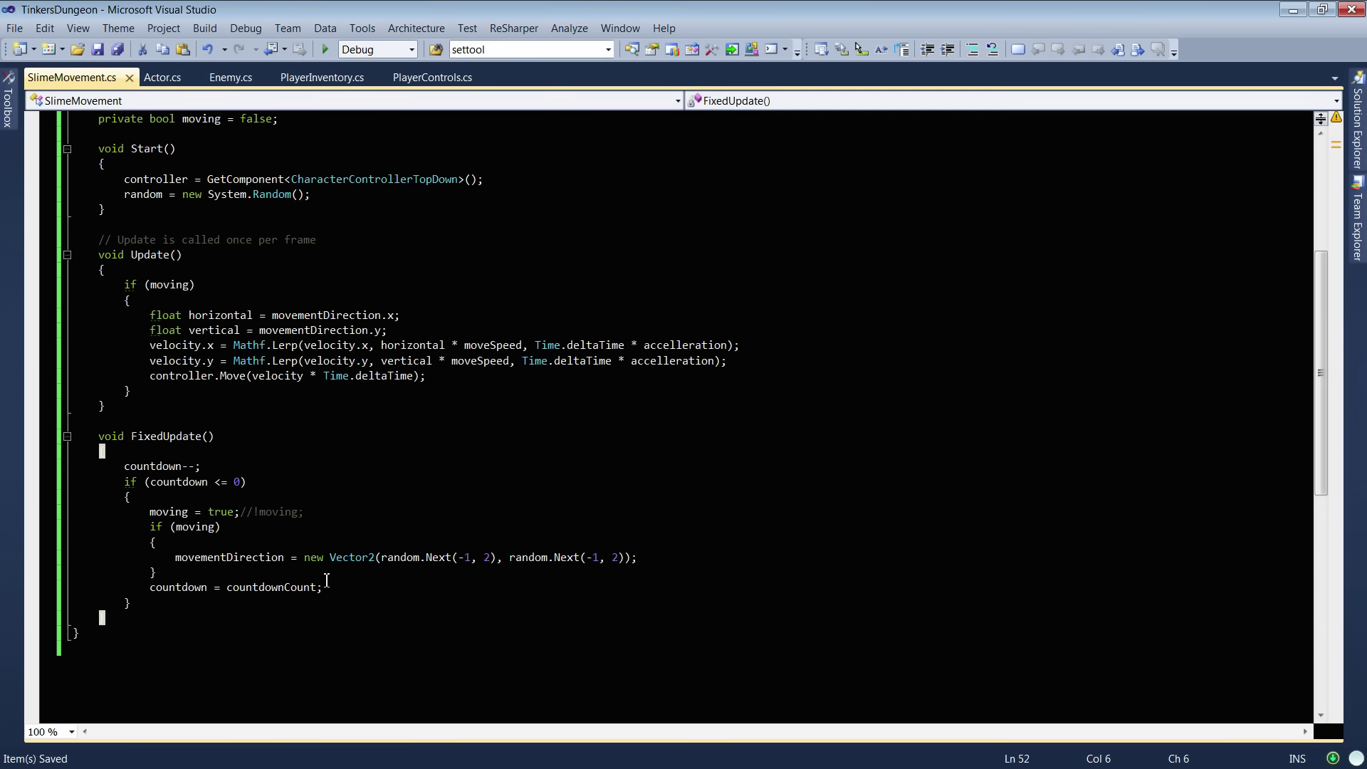
# Switch to Visual Studio and add an empty void GenerateRandomNumbers() method below FixedUpdate in SlimeMovement.cs
pyautogui.press('Return')
pyautogui.press('Return')
pyautogui.write('GenerateRandomNumbers')
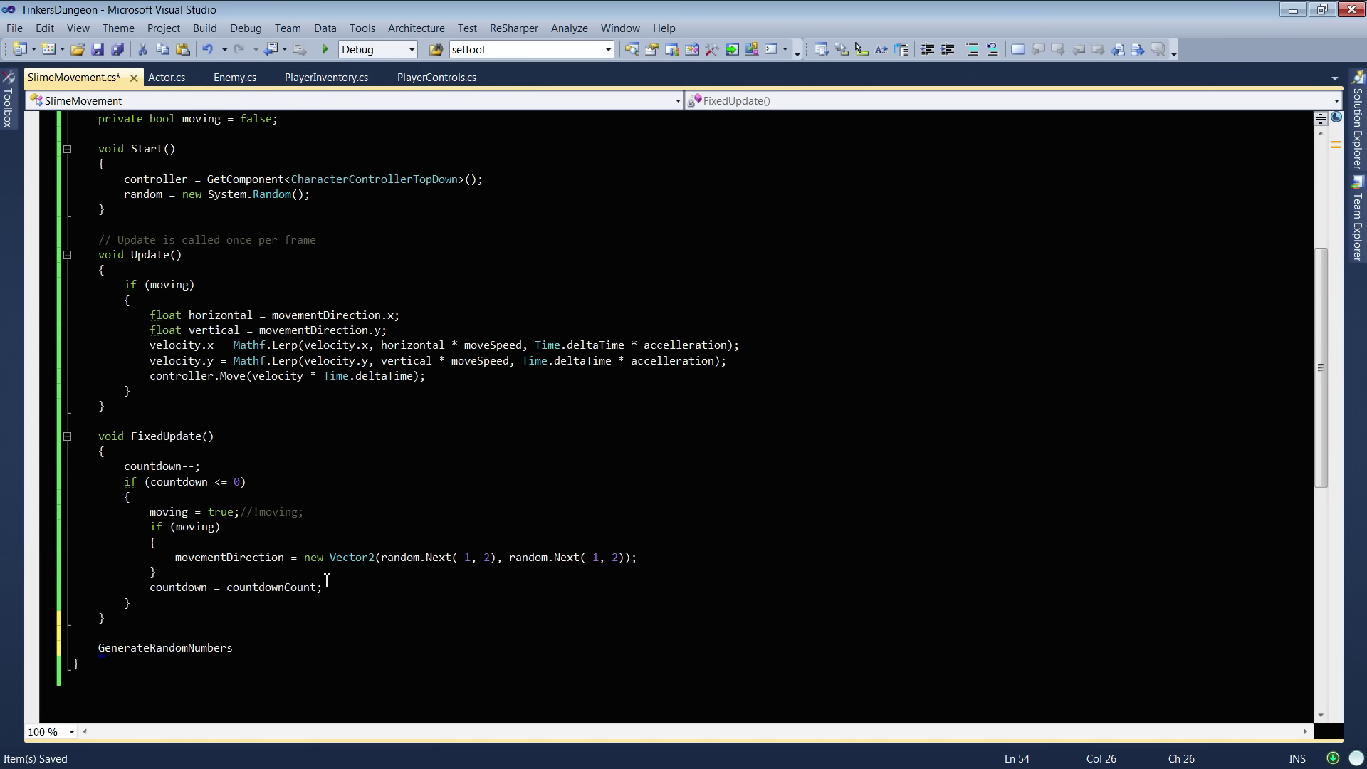
pyautogui.write('()')
pyautogui.press('Return')
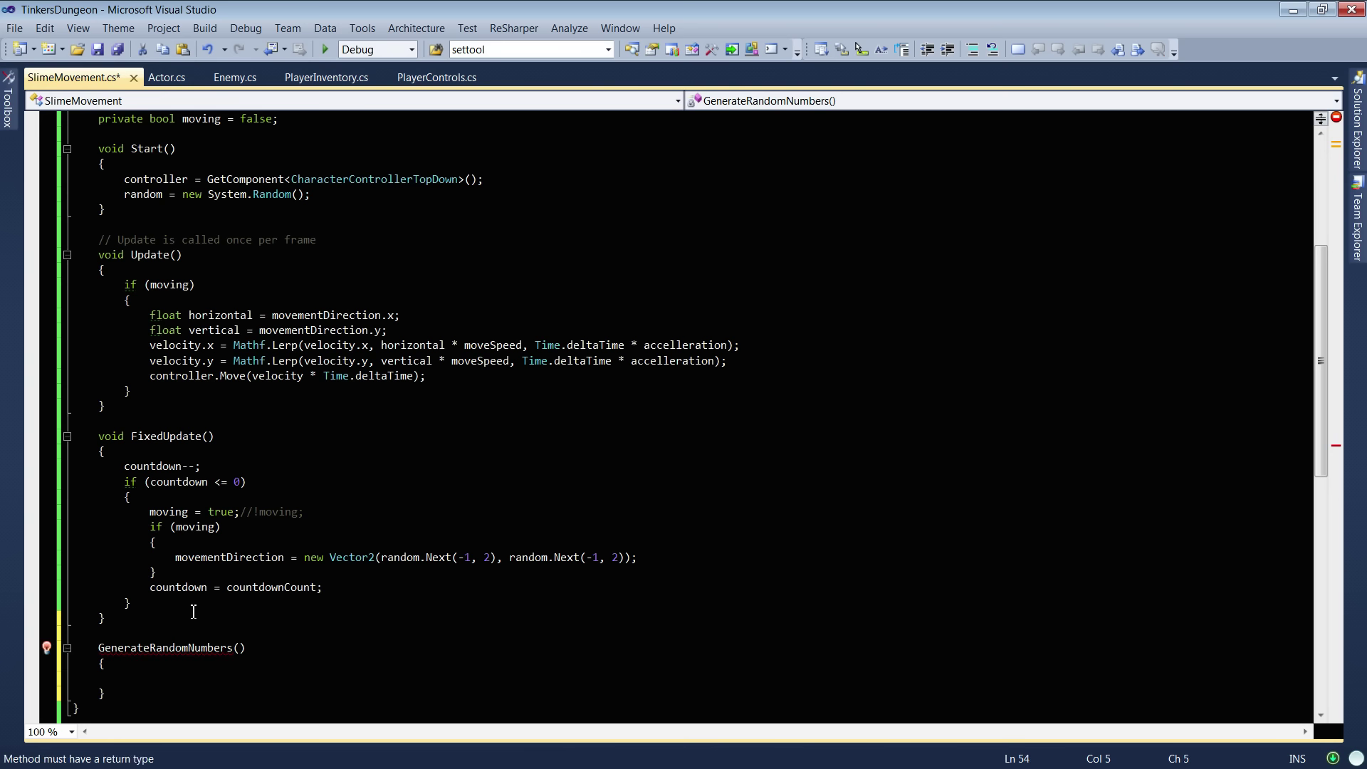
pyautogui.write('void')
pyautogui.scroll(-2, 324, 619)
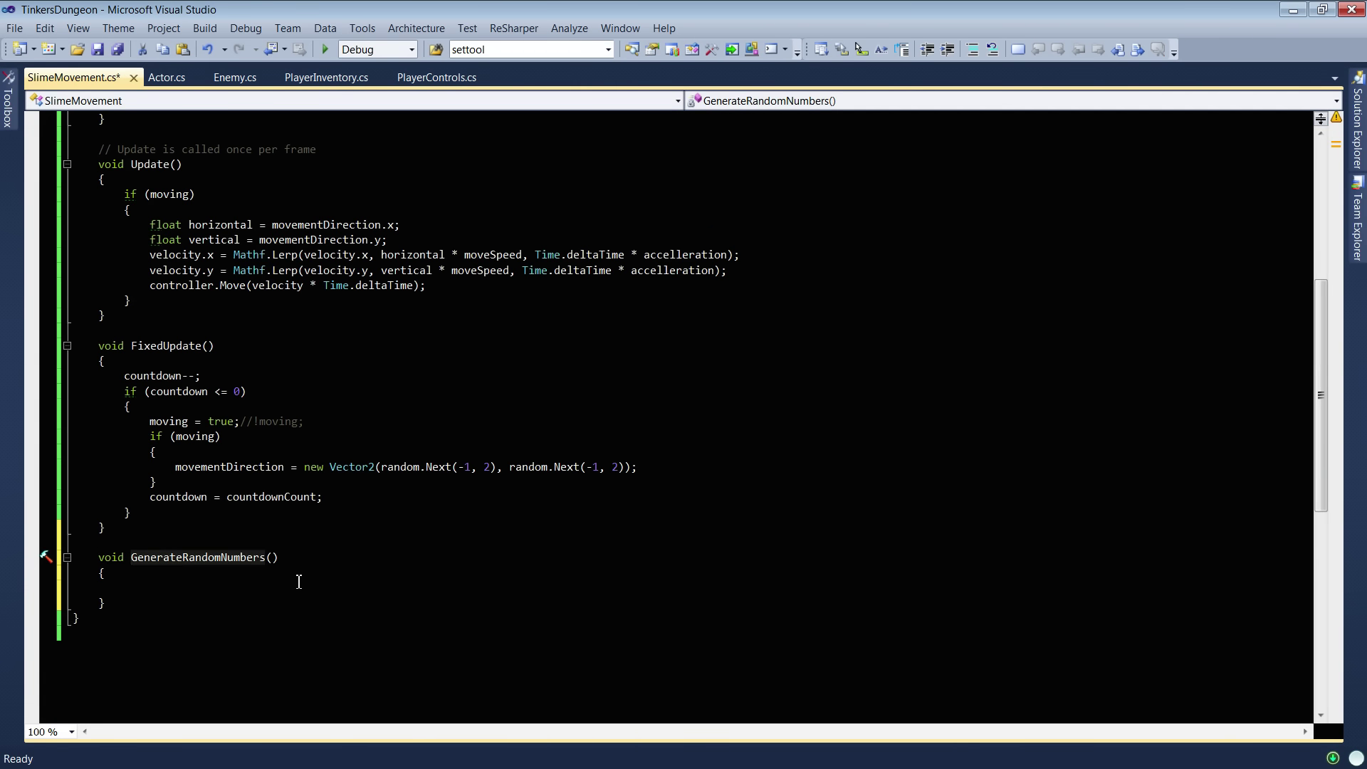
# Declare int x in GenerateRandomNumbers, moving the first random.Next(-1, 2) out of the Vector2 call in FixedUpdate as its value
pyautogui.scroll(-1, 296, 580)
pyautogui.press('Up')
pyautogui.press('Up')
pyautogui.click(241, 535)
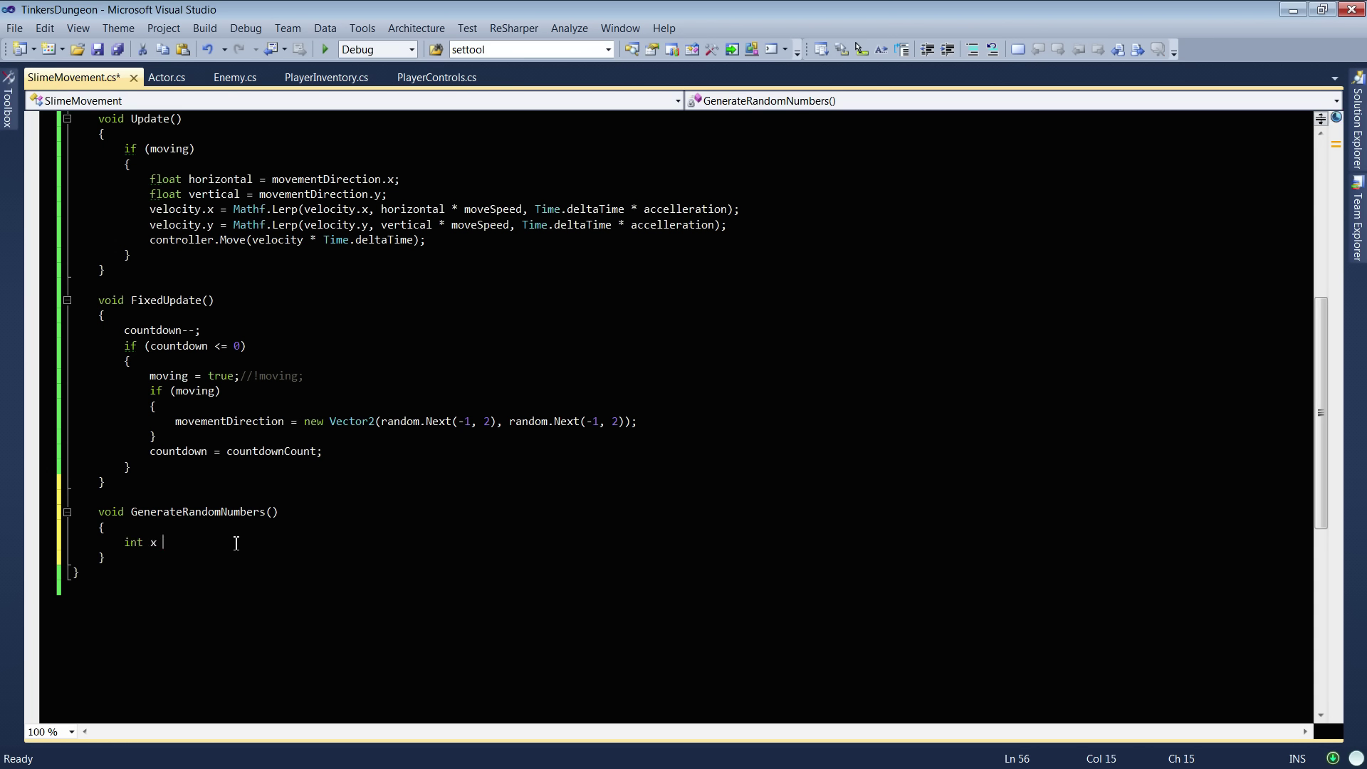
pyautogui.moveTo(382, 425); pyautogui.dragTo(502, 425)
pyautogui.hotkey('ctrl', 'x')
pyautogui.click(290, 543)
pyautogui.hotkey('ctrl', 'v')
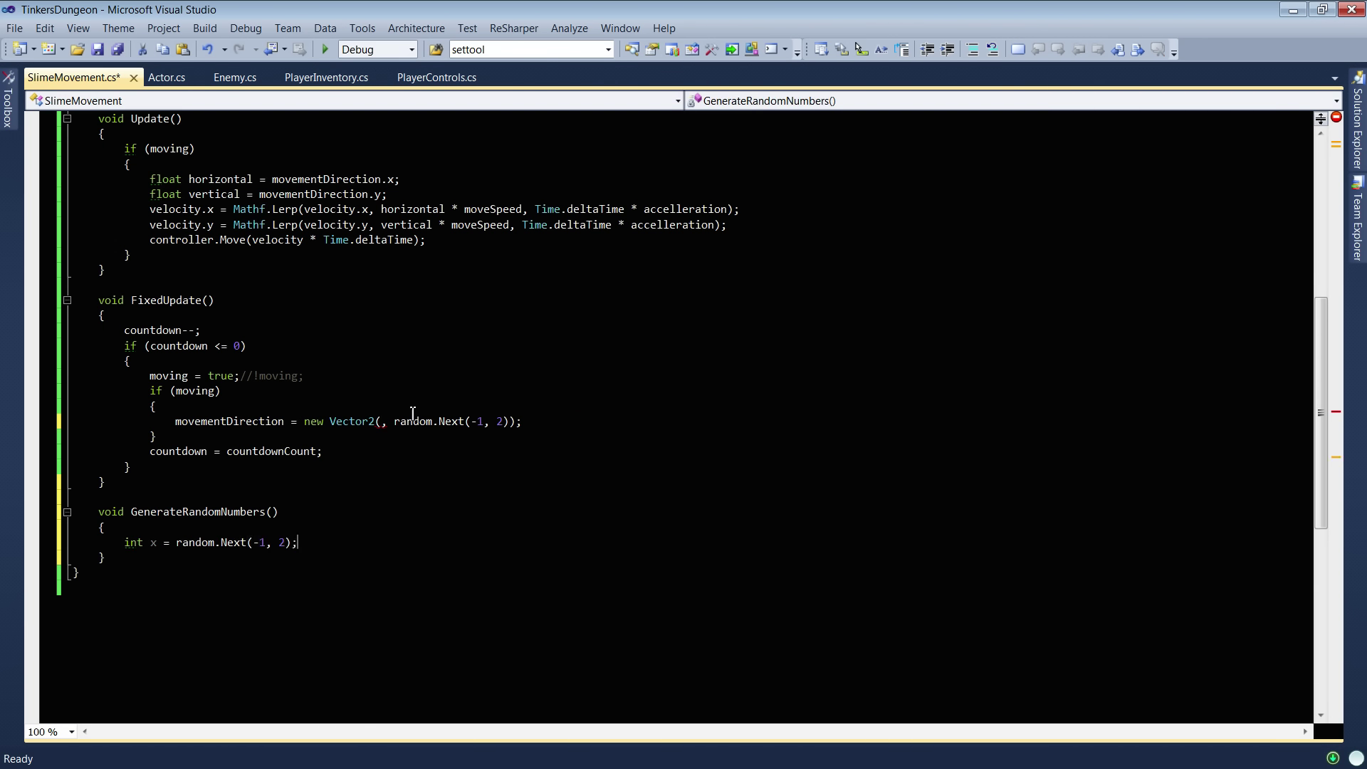
# Declare int y below x, moving the remaining random.Next(-1, 2) out of the Vector2 call as its value
pyautogui.moveTo(396, 426); pyautogui.dragTo(503, 425)
pyautogui.hotkey('ctrl', 'x')
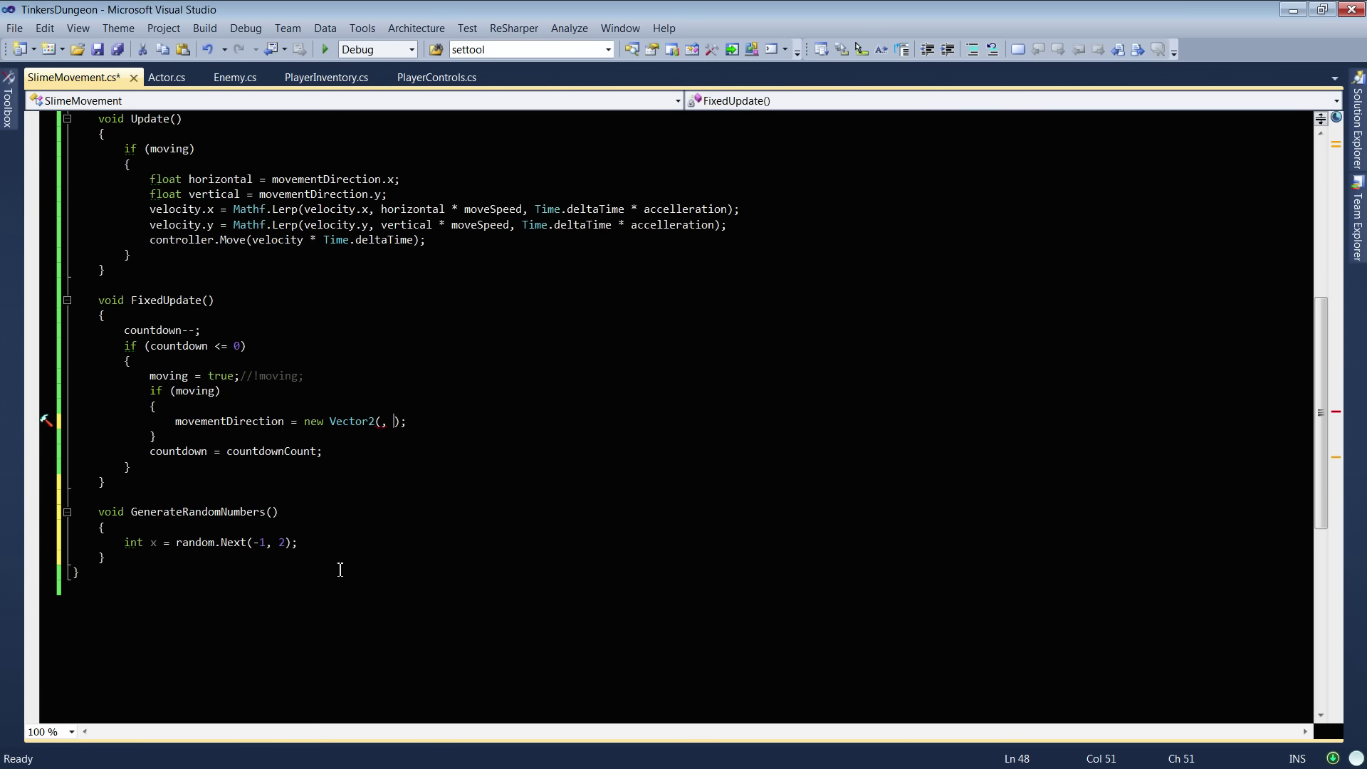
pyautogui.press('Return')
pyautogui.write('int y')
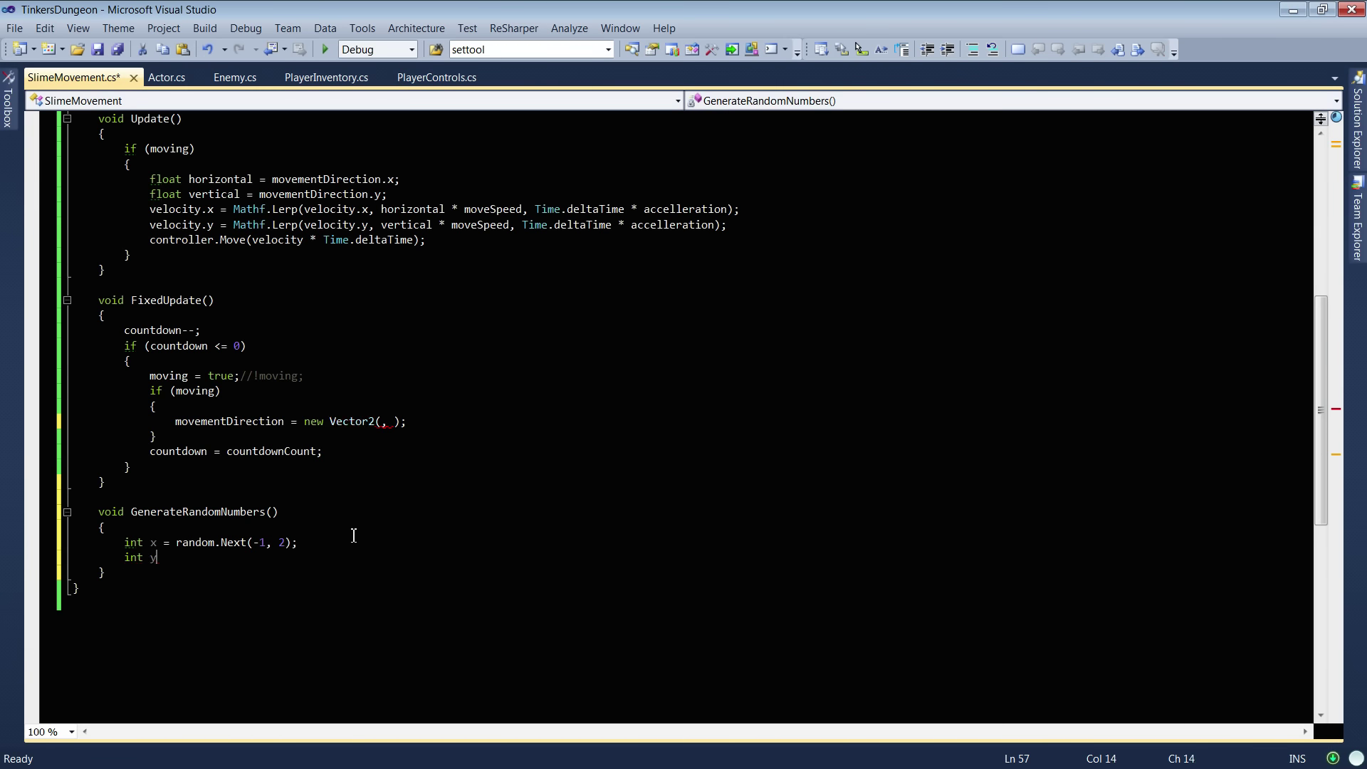
pyautogui.write(' =')
pyautogui.hotkey('ctrl', 'v')
pyautogui.write(';')
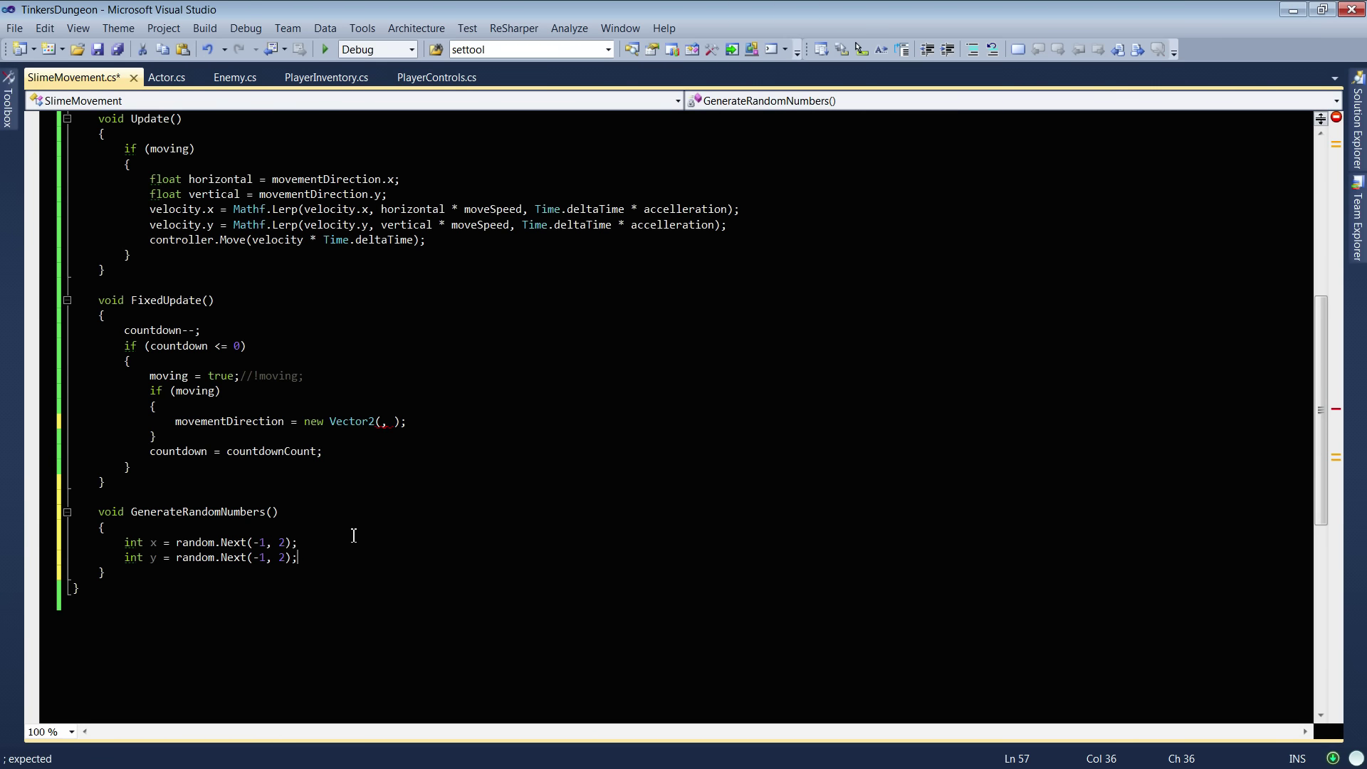
# Below the y declaration, add an if (x == 0 && y == 0) check that calls GenerateRandomNumbers() again
pyautogui.press('Return')
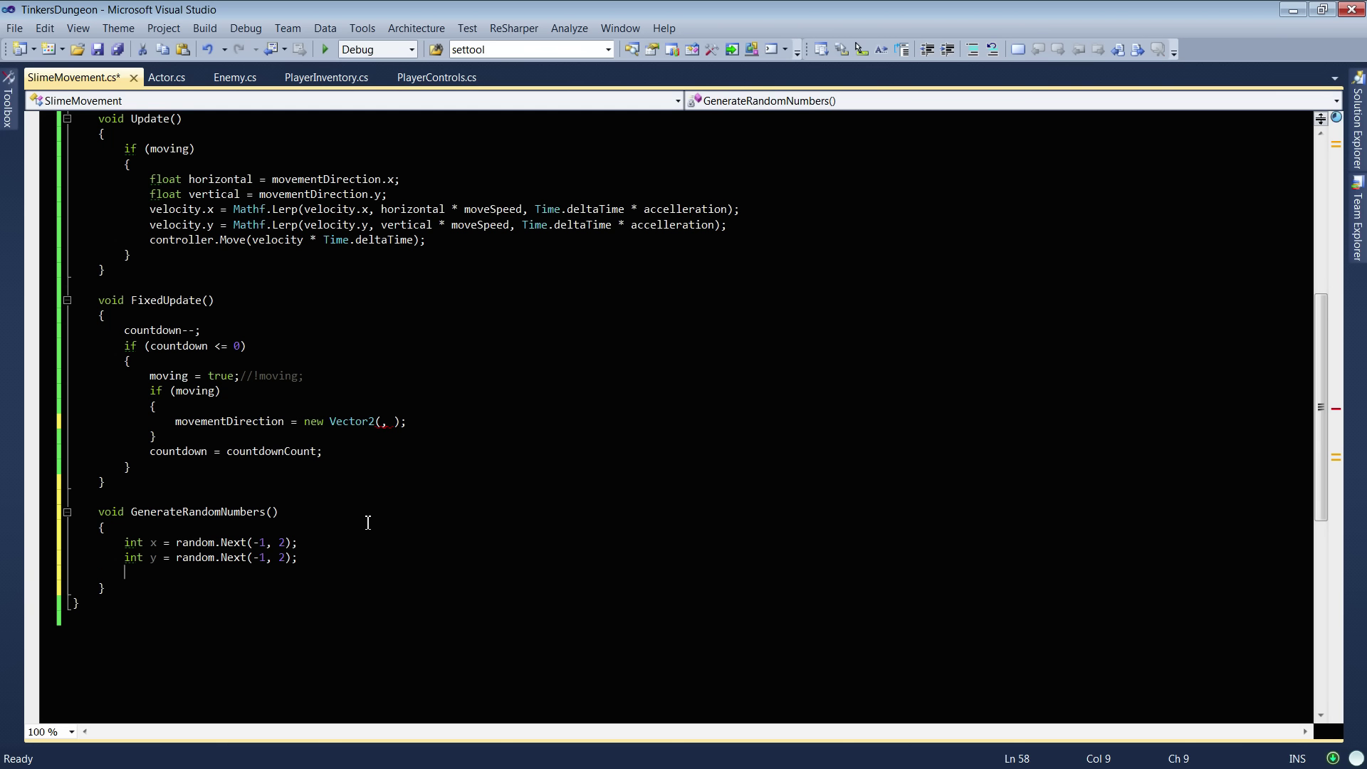
pyautogui.write('if (x =')
pyautogui.press('BackSpace')
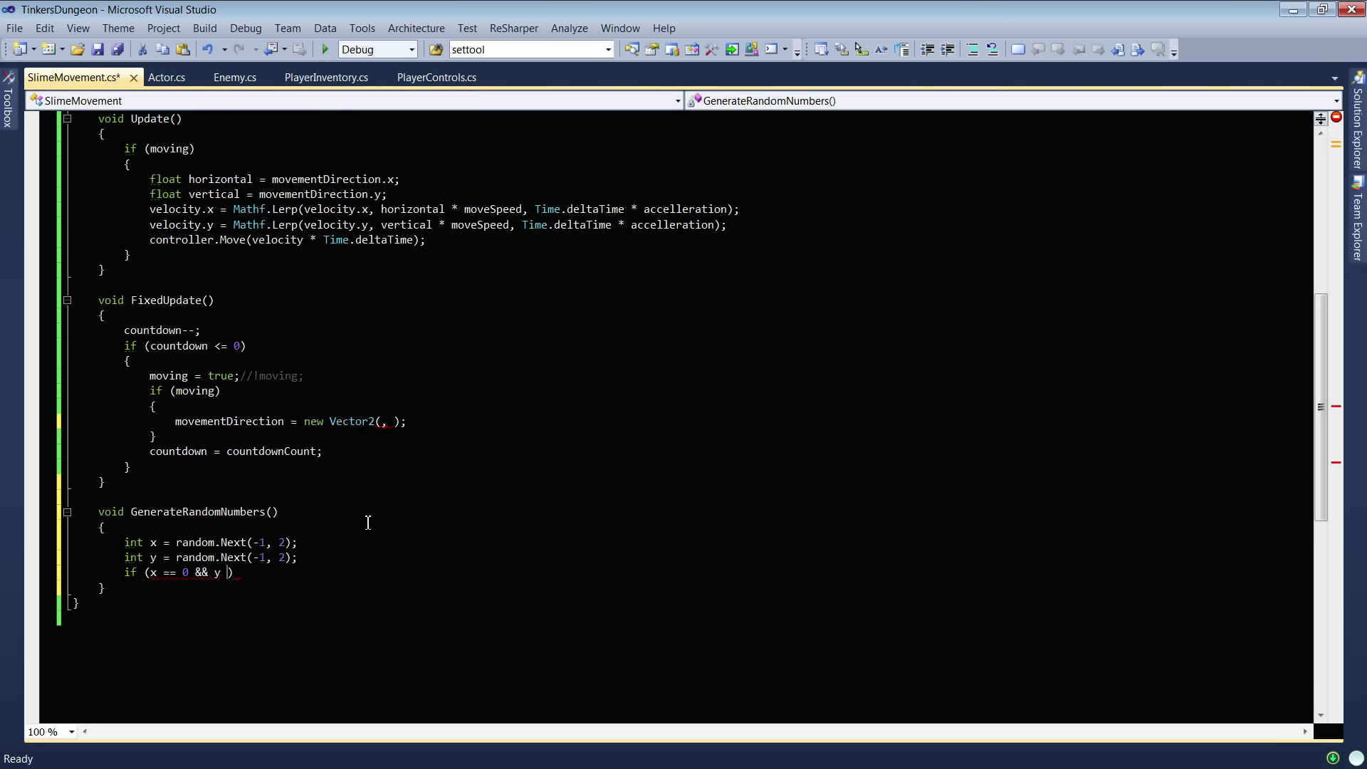
pyautogui.write('== 0')
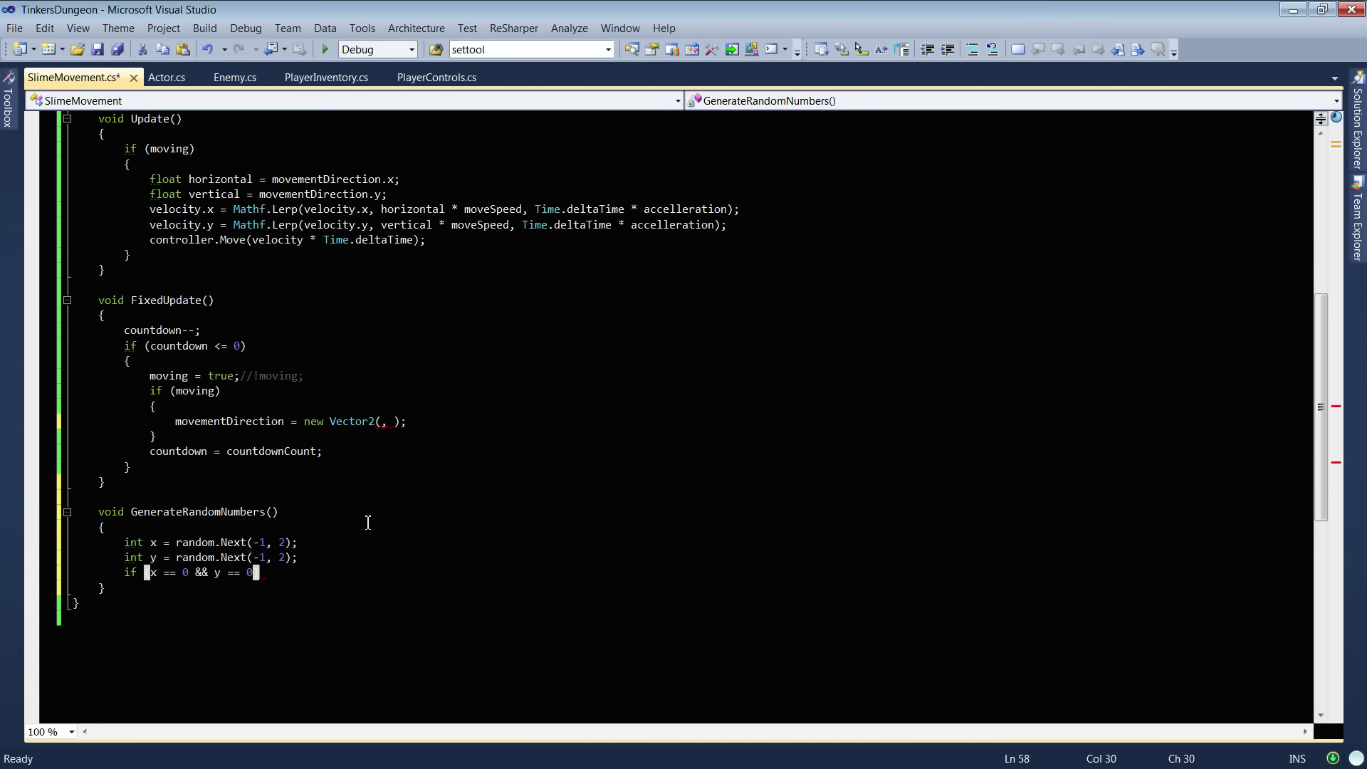
pyautogui.press('Return')
pyautogui.write('GenerateRandomNumbers();')
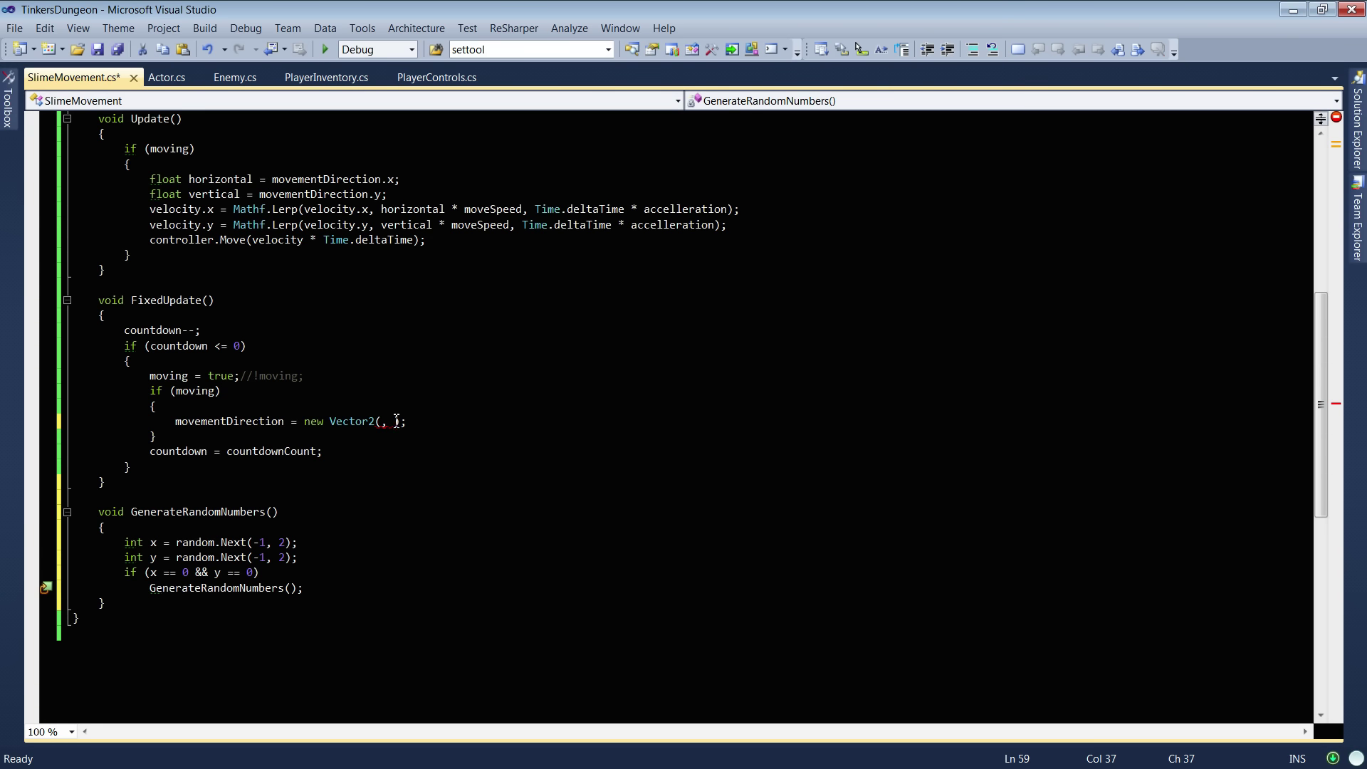
# Replace the movementDirection assignment in FixedUpdate with a call to RandomMovement()
pyautogui.moveTo(176, 422); pyautogui.dragTo(504, 422)
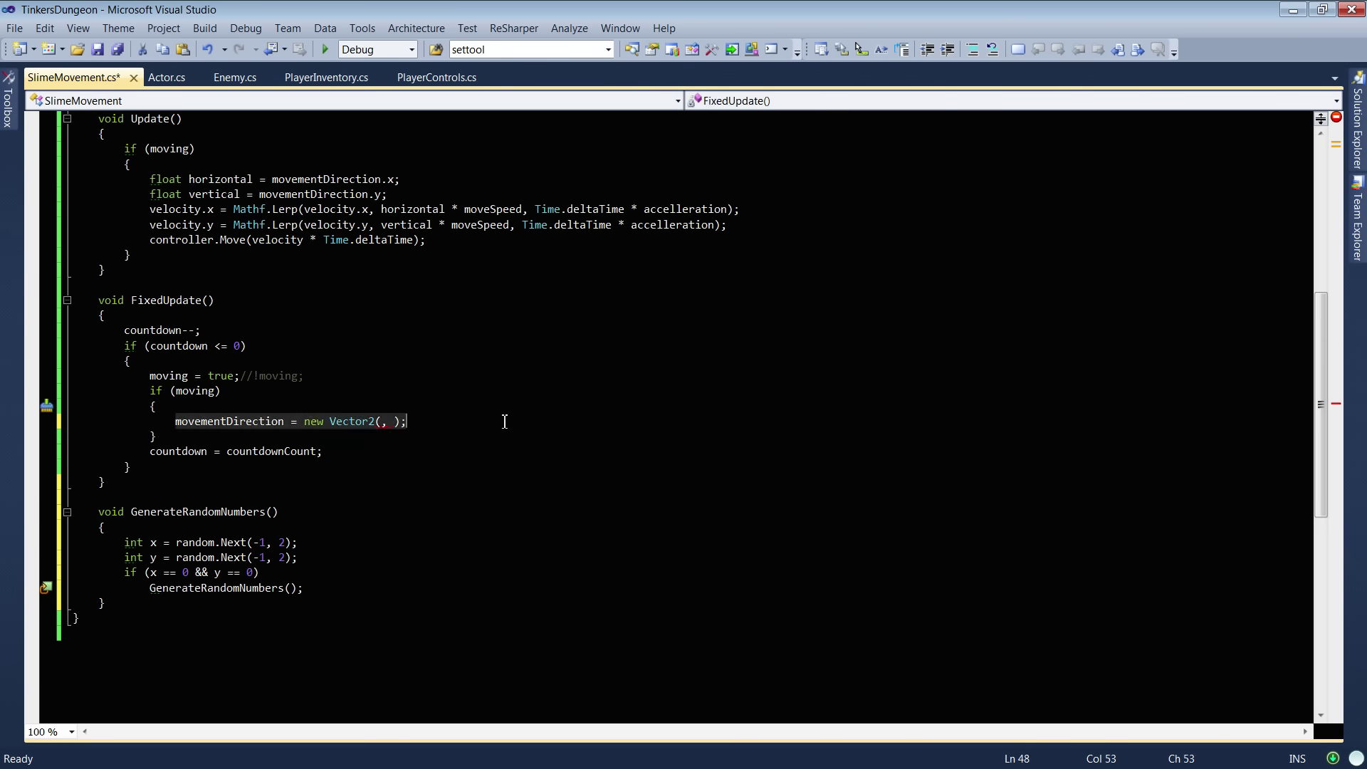
pyautogui.write('GenerateRandomNumbers();')
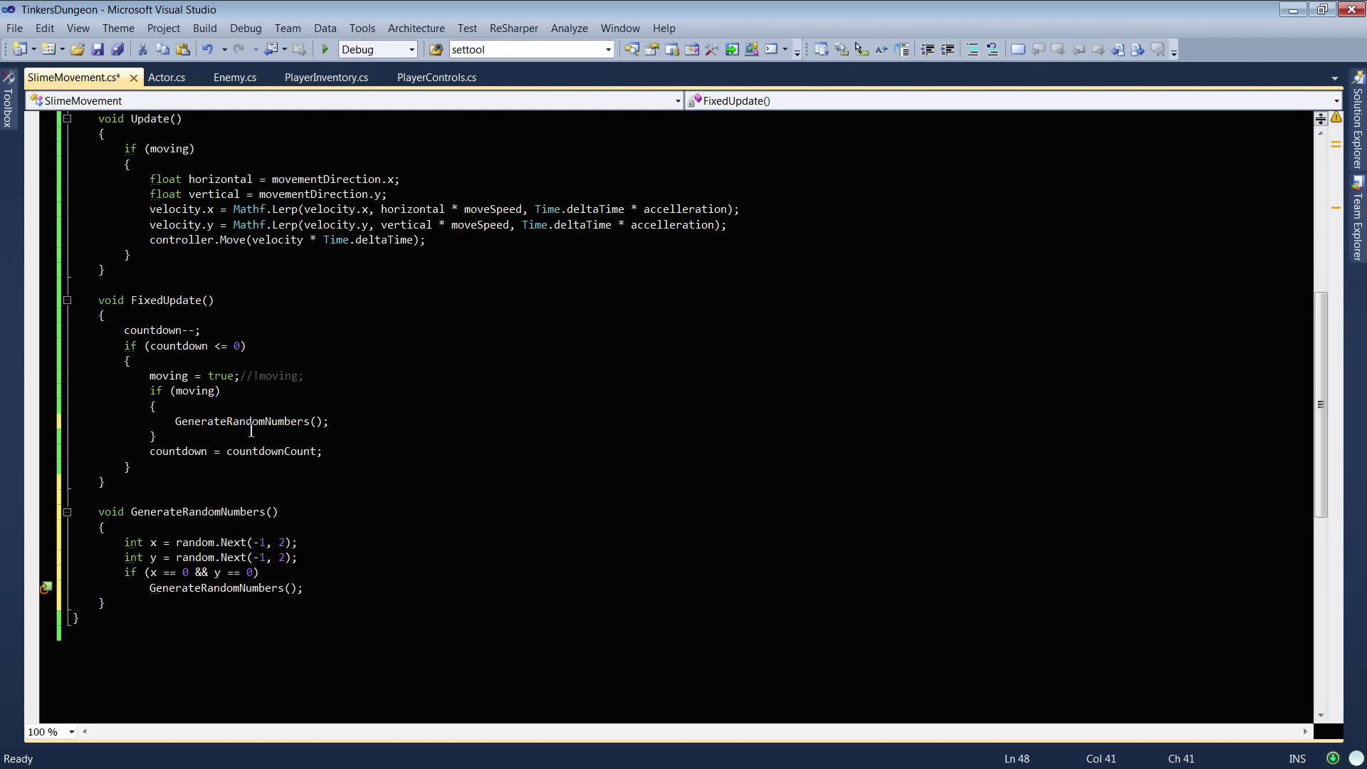
pyautogui.press('Left')
pyautogui.press('Left')
pyautogui.press('Left')
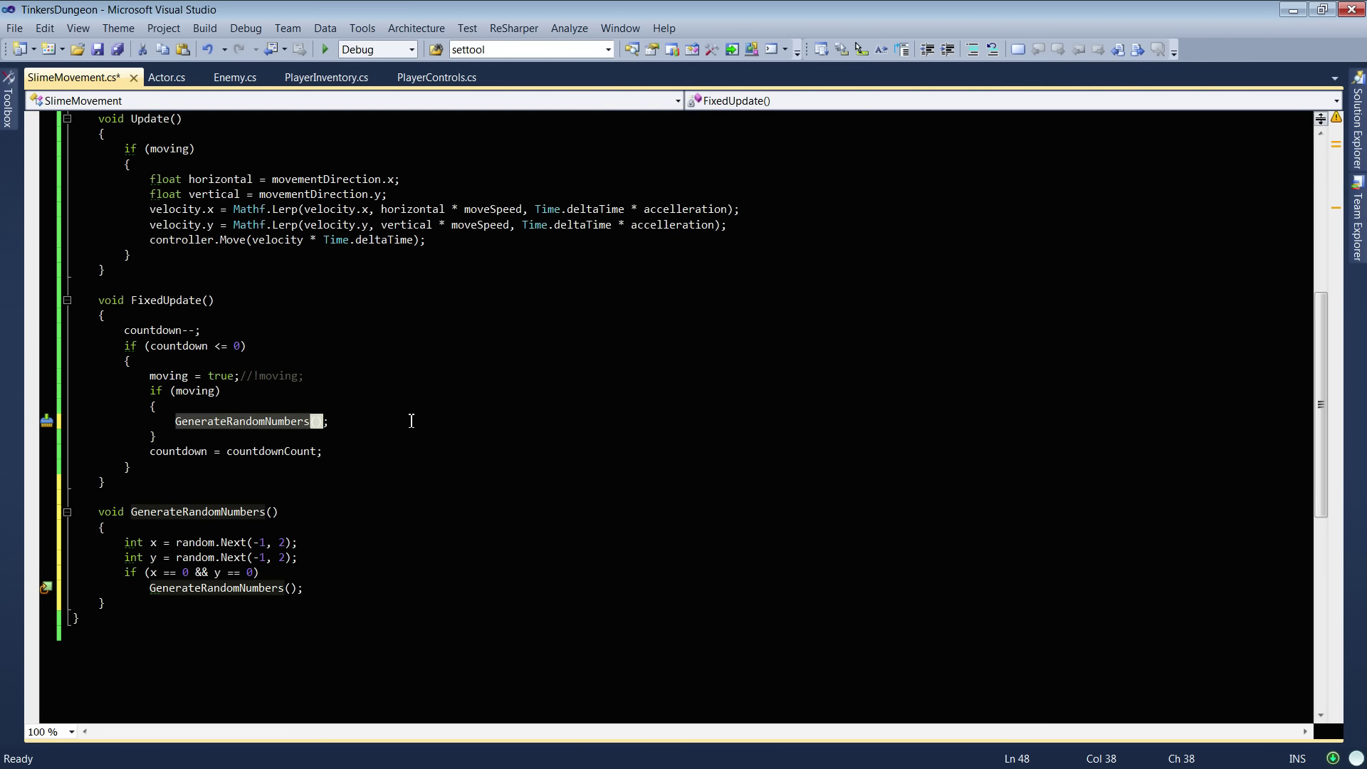
pyautogui.hotkey('ctrl', 'BackSpace')
pyautogui.write('RandomMovement')
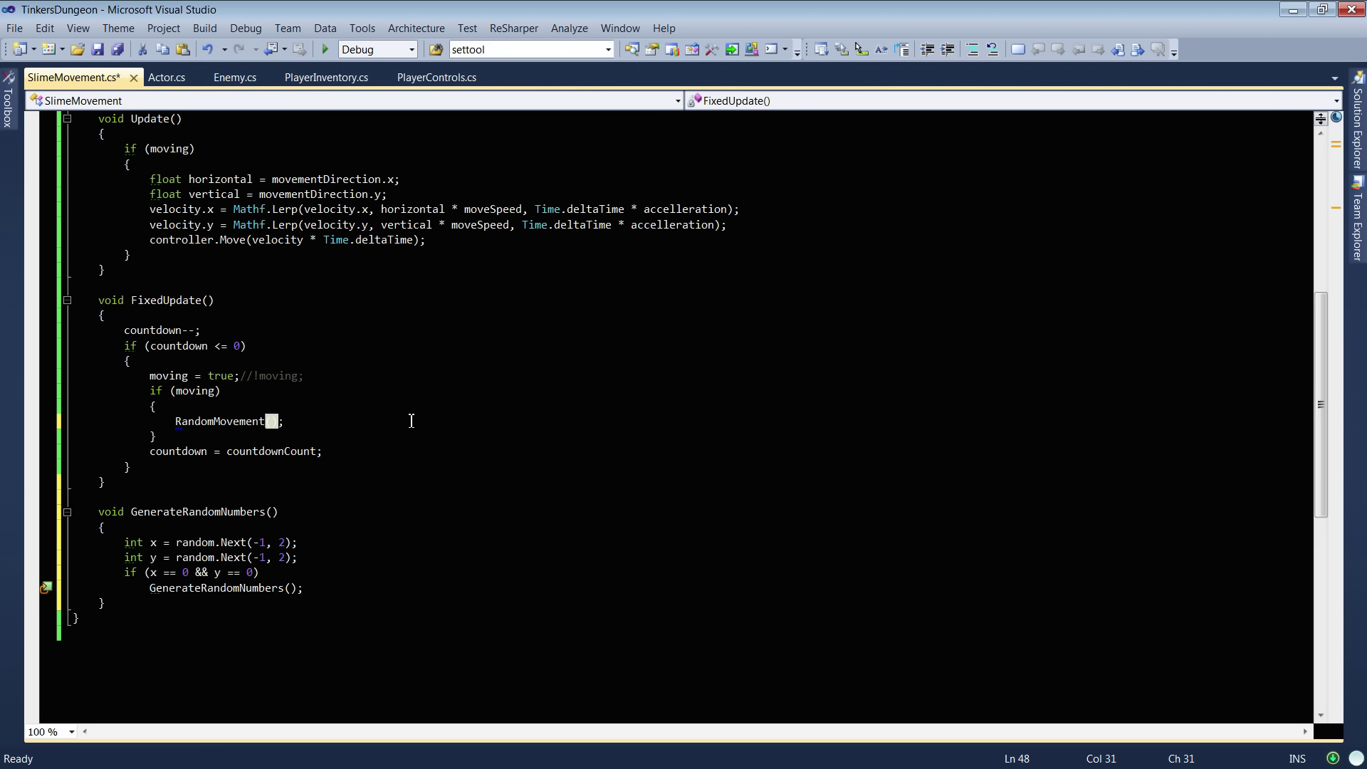
# Rename the GenerateRandomNumbers method and the recursive call inside it to RandomMovement
pyautogui.click(267, 420)
pyautogui.hotkey('alt', 'Return')
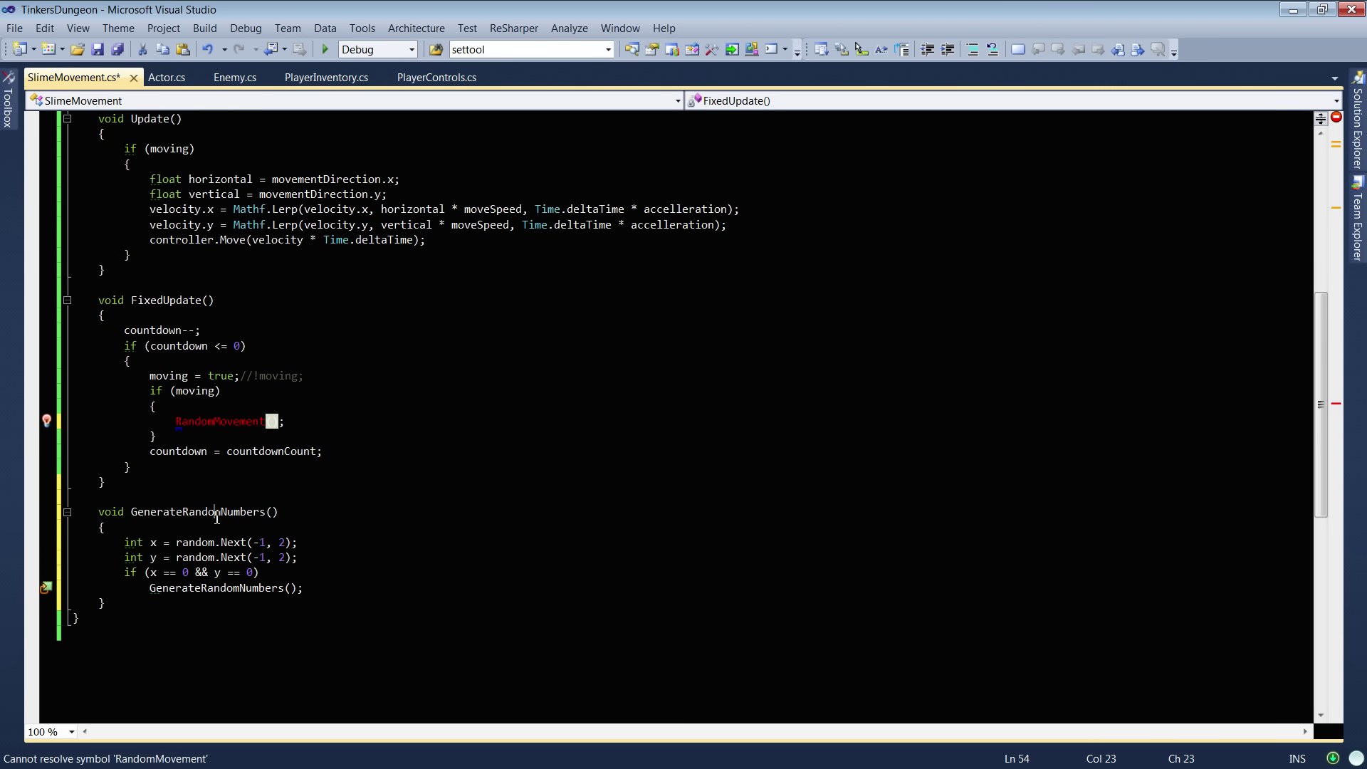
pyautogui.press('Return')
pyautogui.press('Return')
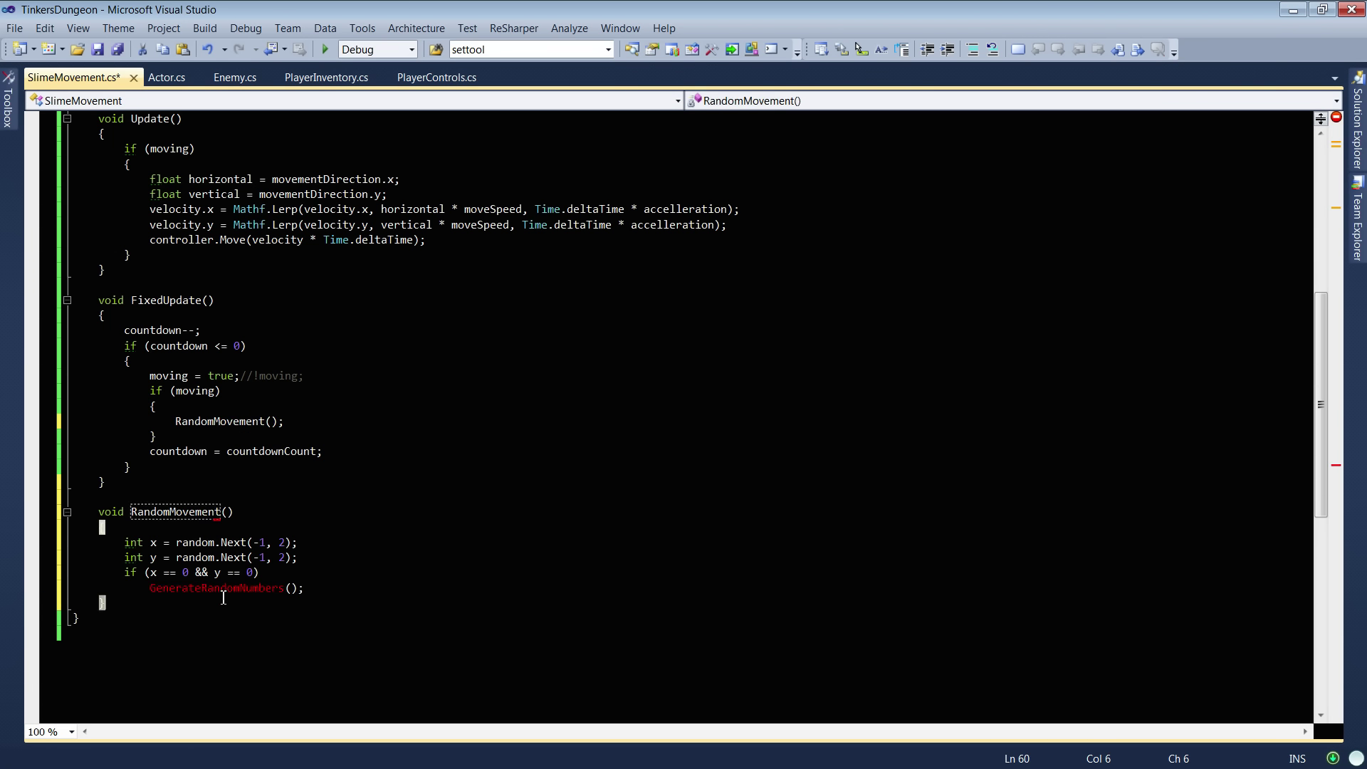
pyautogui.click(323, 595)
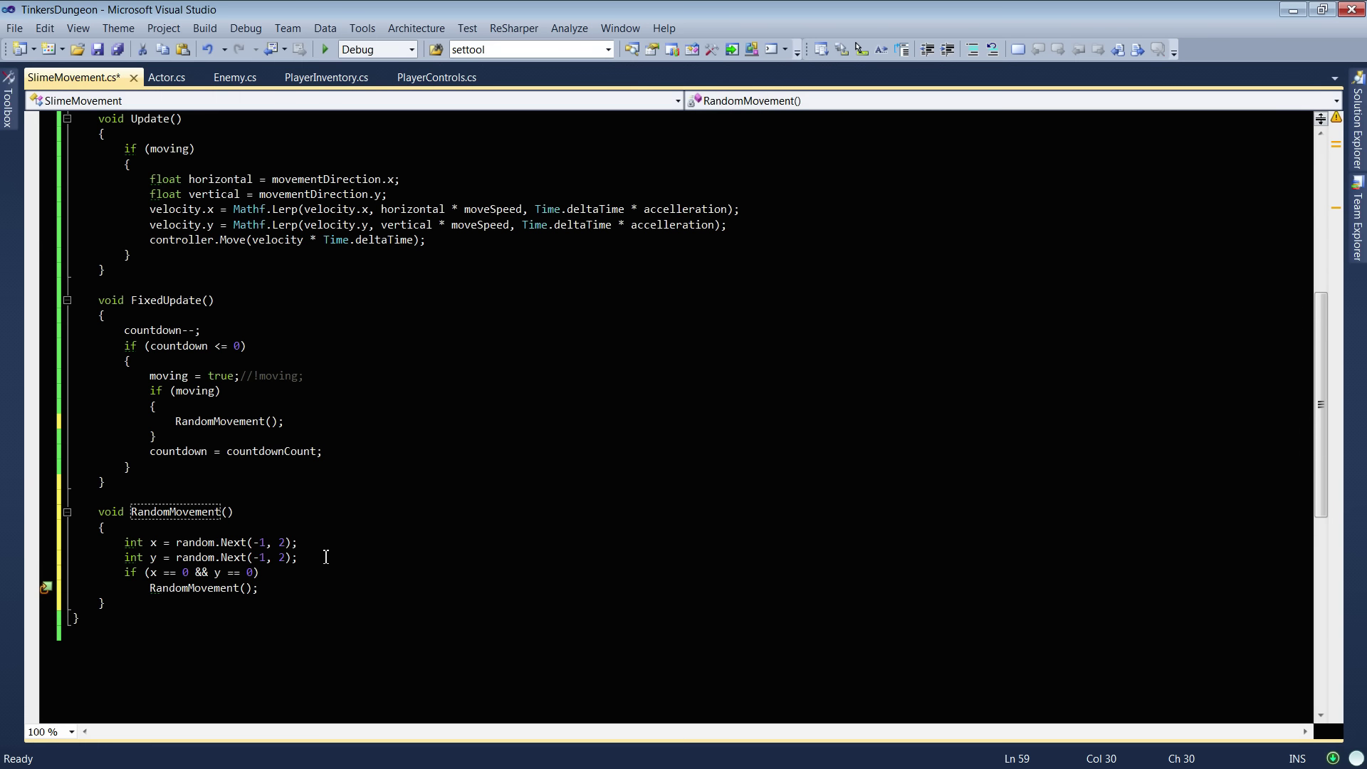
# Below the zero check in RandomMovement, assign movementDirection = new Vector2(x, y) and save SlimeMovement.cs
pyautogui.press('Return')
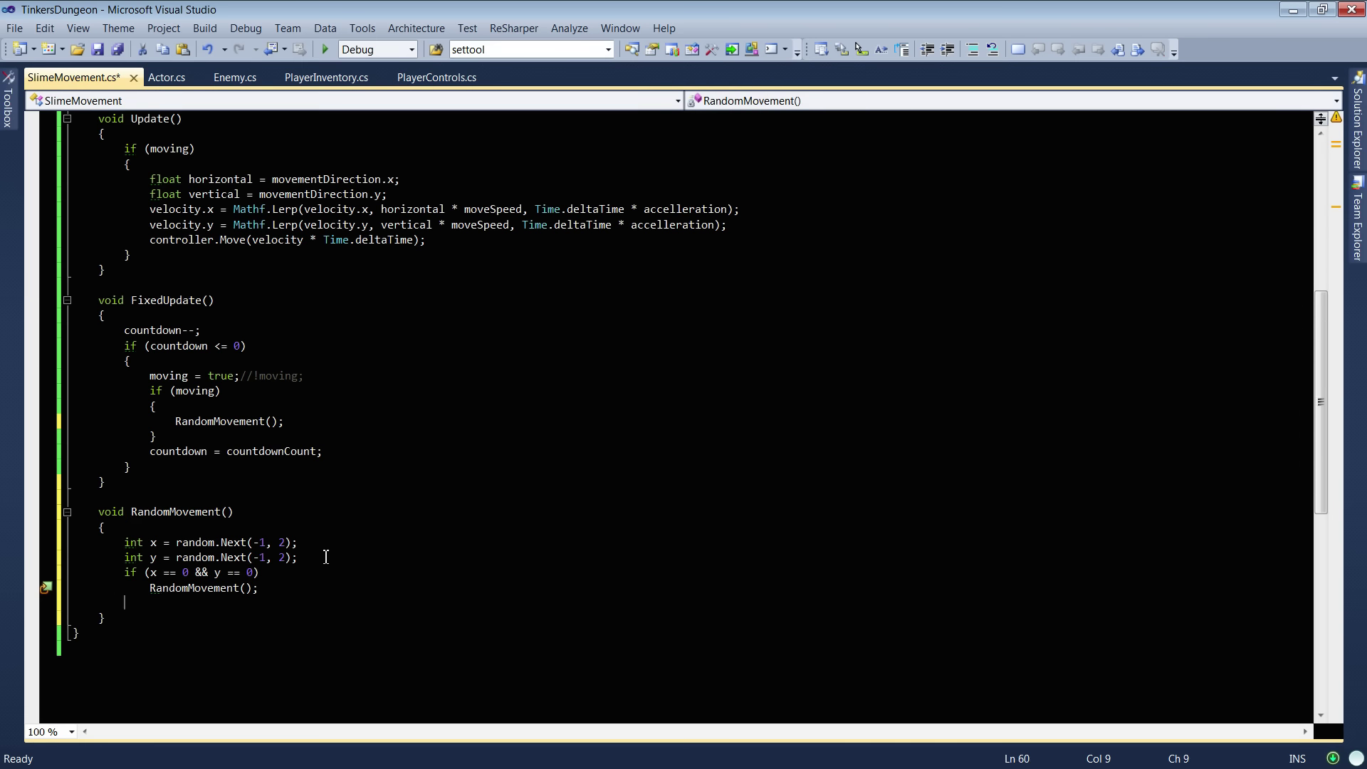
pyautogui.scroll(8, 295, 414)
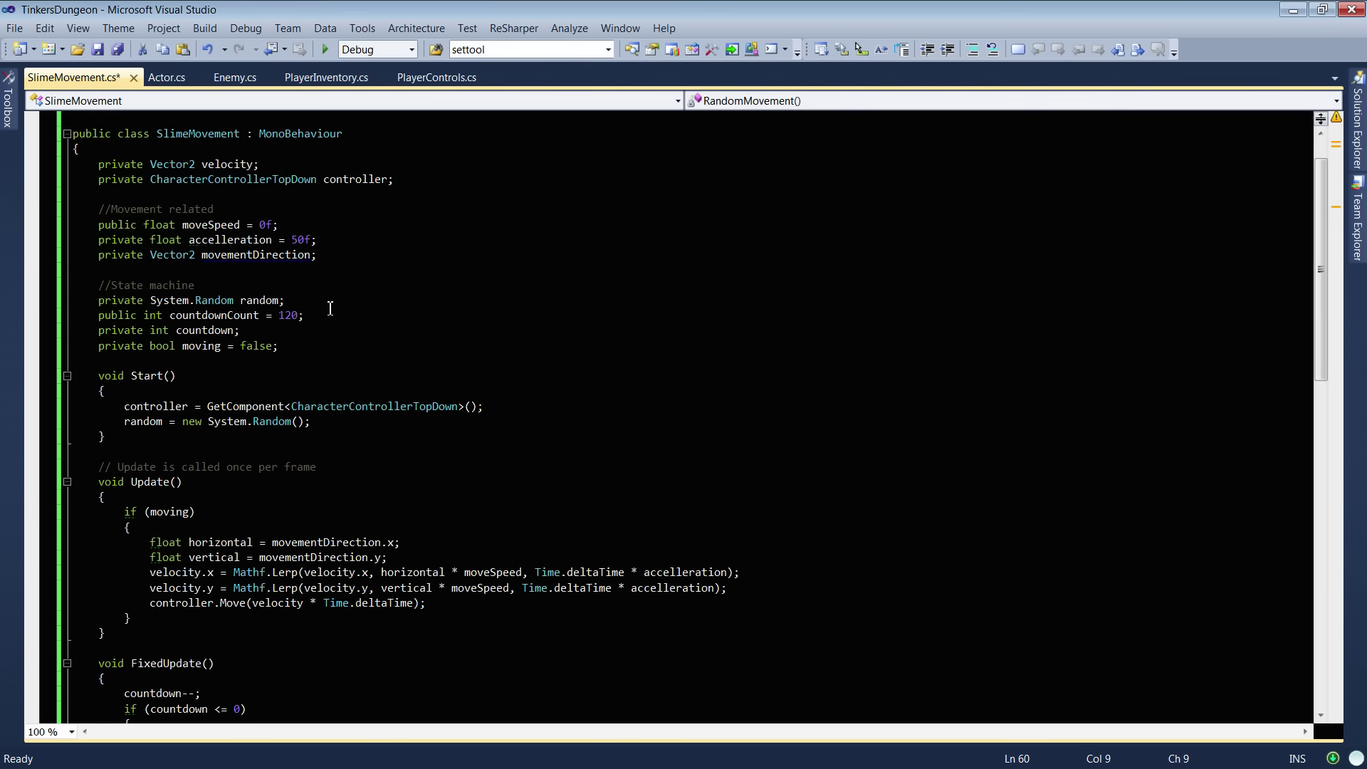
pyautogui.doubleClick(275, 254)
pyautogui.hotkey('ctrl', 'c')
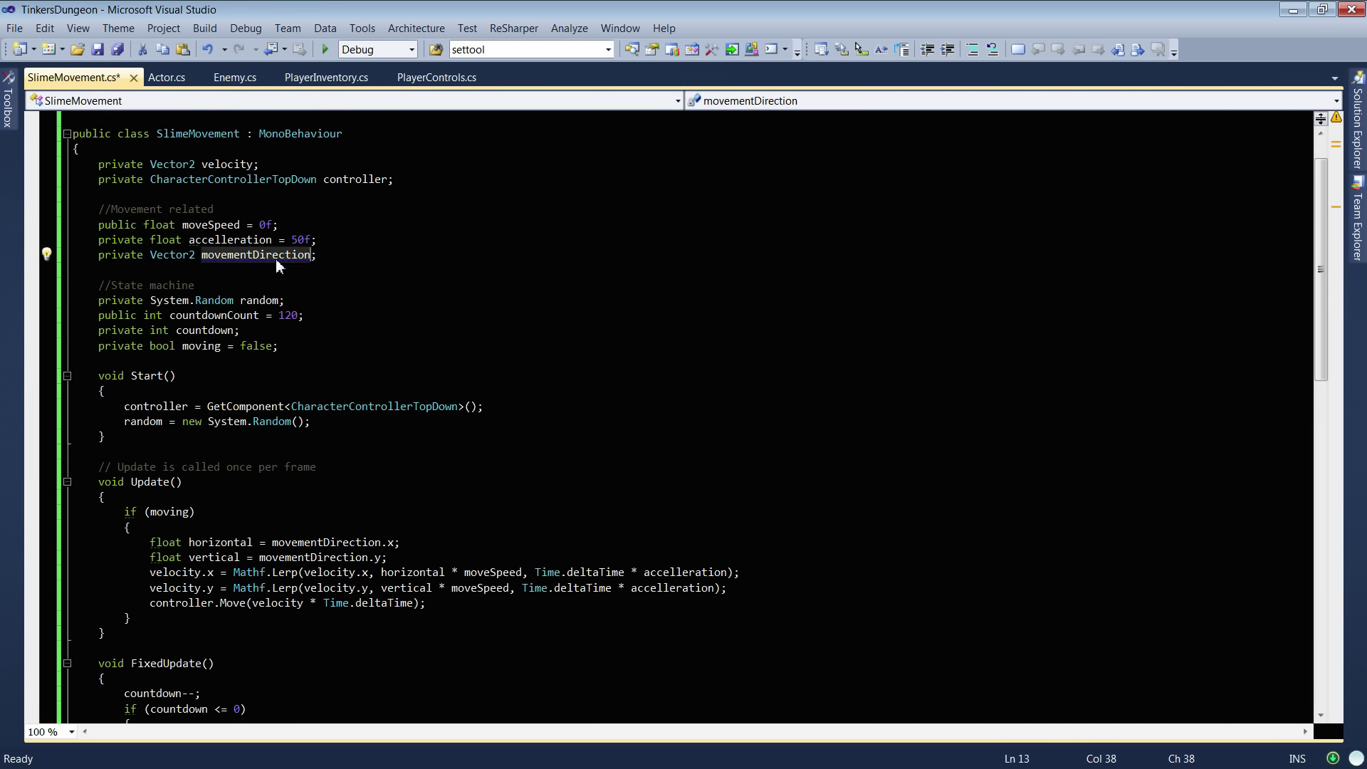
pyautogui.scroll(-10, 248, 507)
pyautogui.click(196, 517)
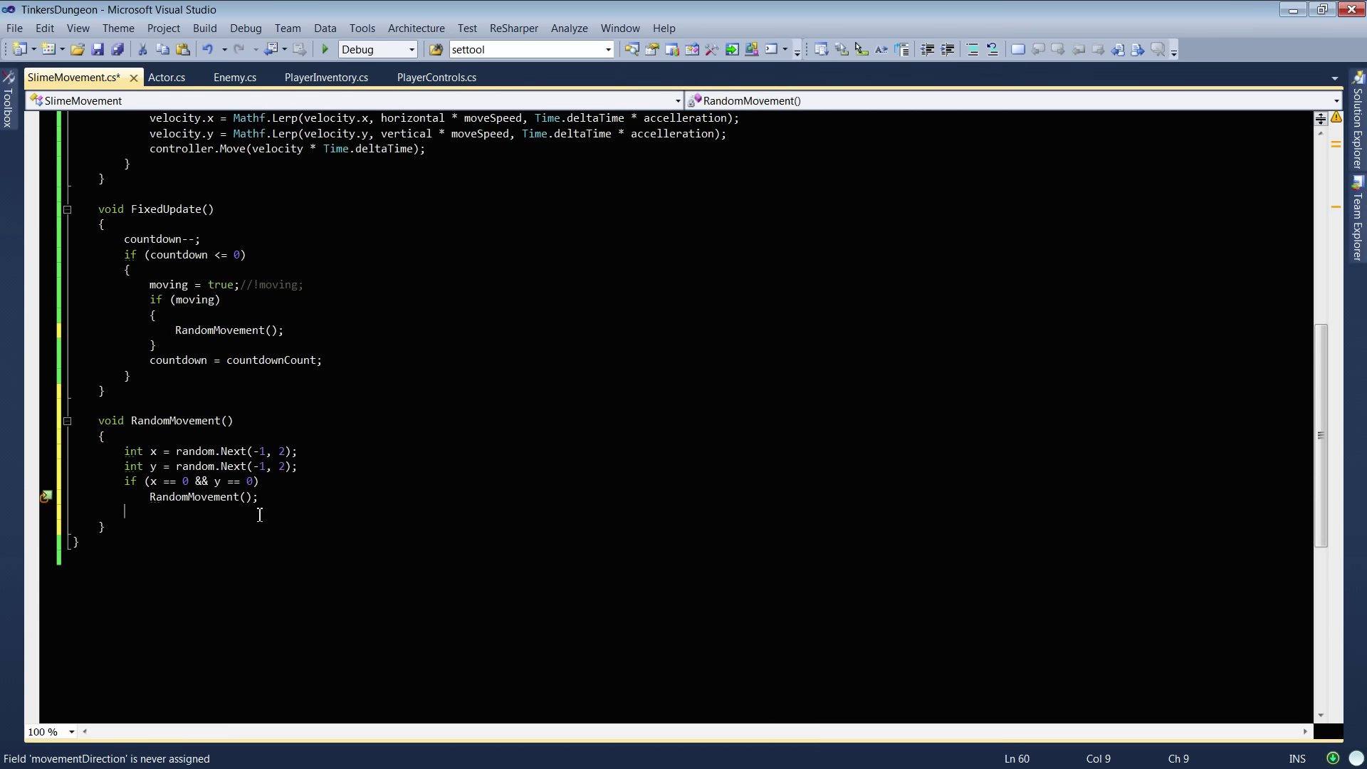
pyautogui.hotkey('ctrl', 'v')
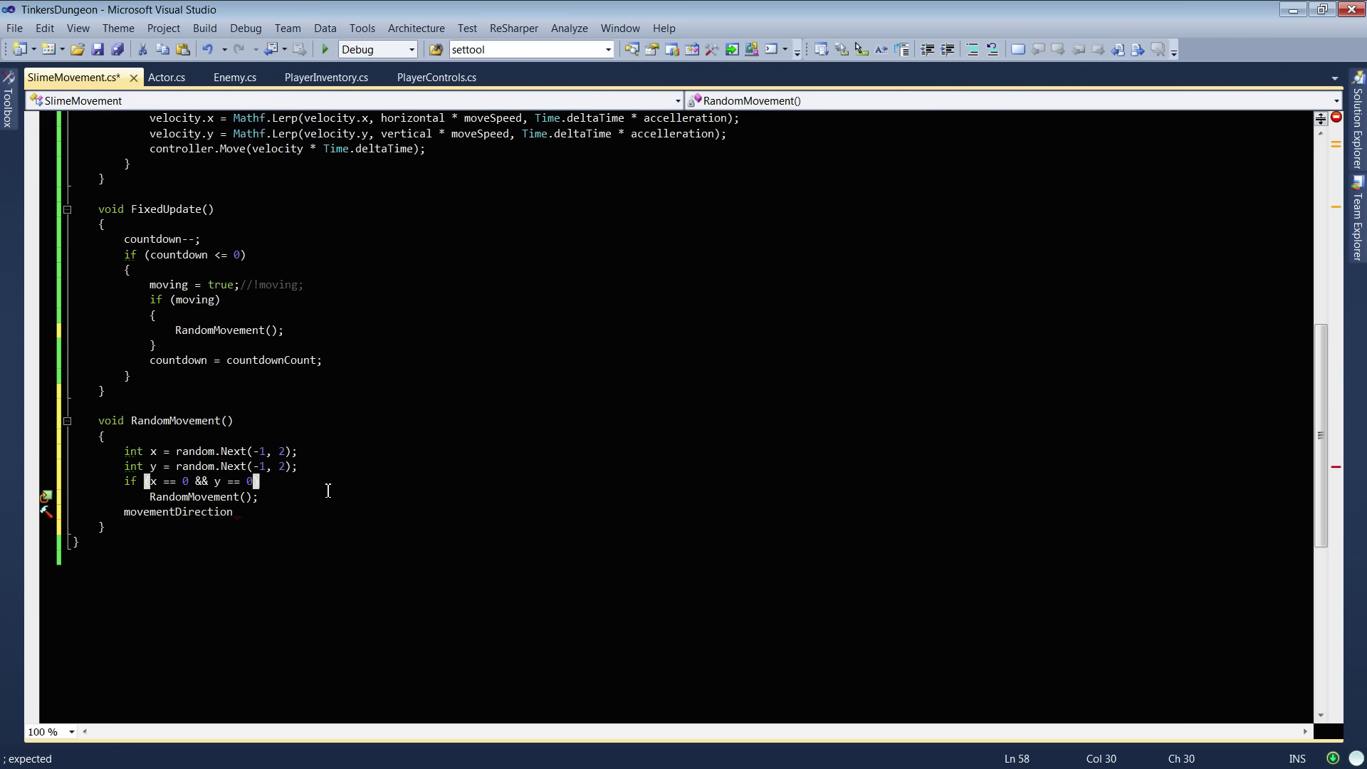
pyautogui.hotkey('ctrl', 'Return')
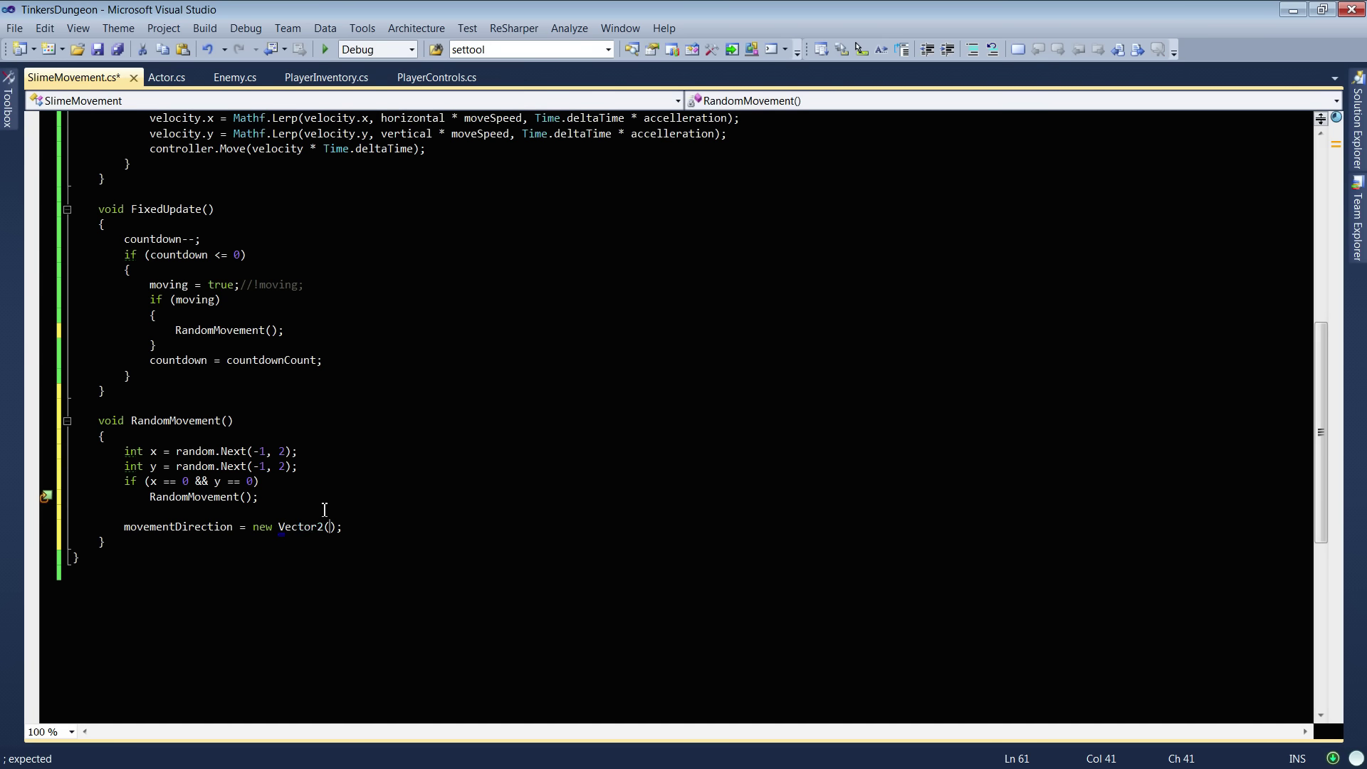
pyautogui.click(274, 379)
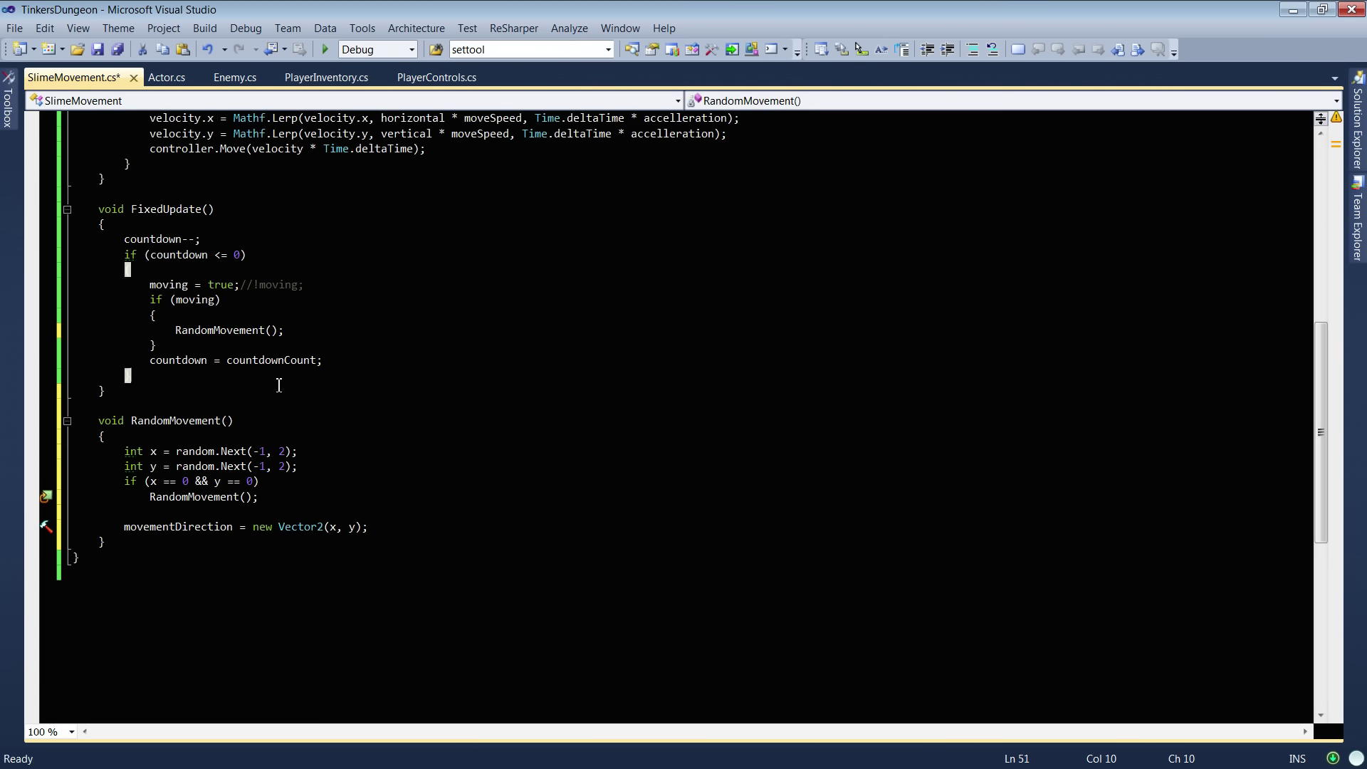
pyautogui.hotkey('ctrl', 's')
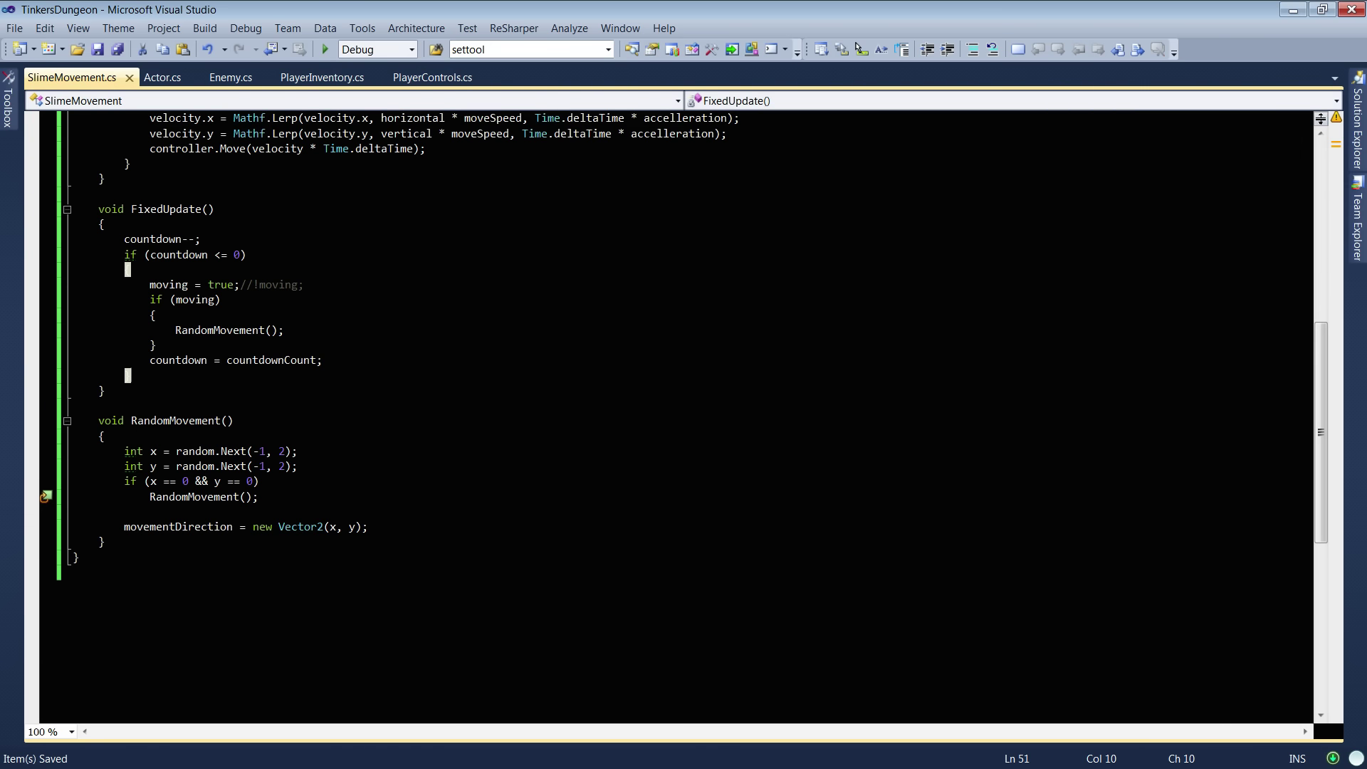
# Switch to Unity and play-test the random movement of the slime in the starting room, then end the run
pyautogui.hotkey('alt', 'Tab')
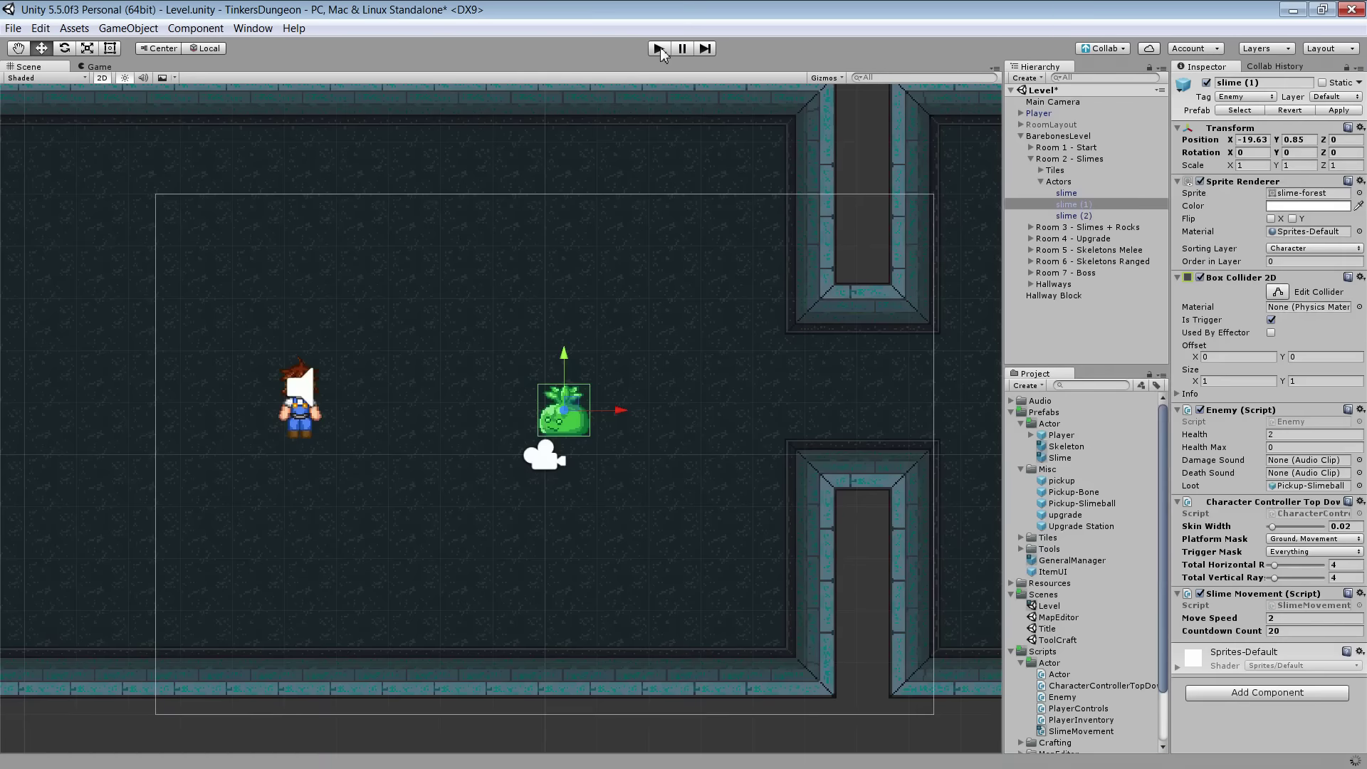
pyautogui.click(659, 49)
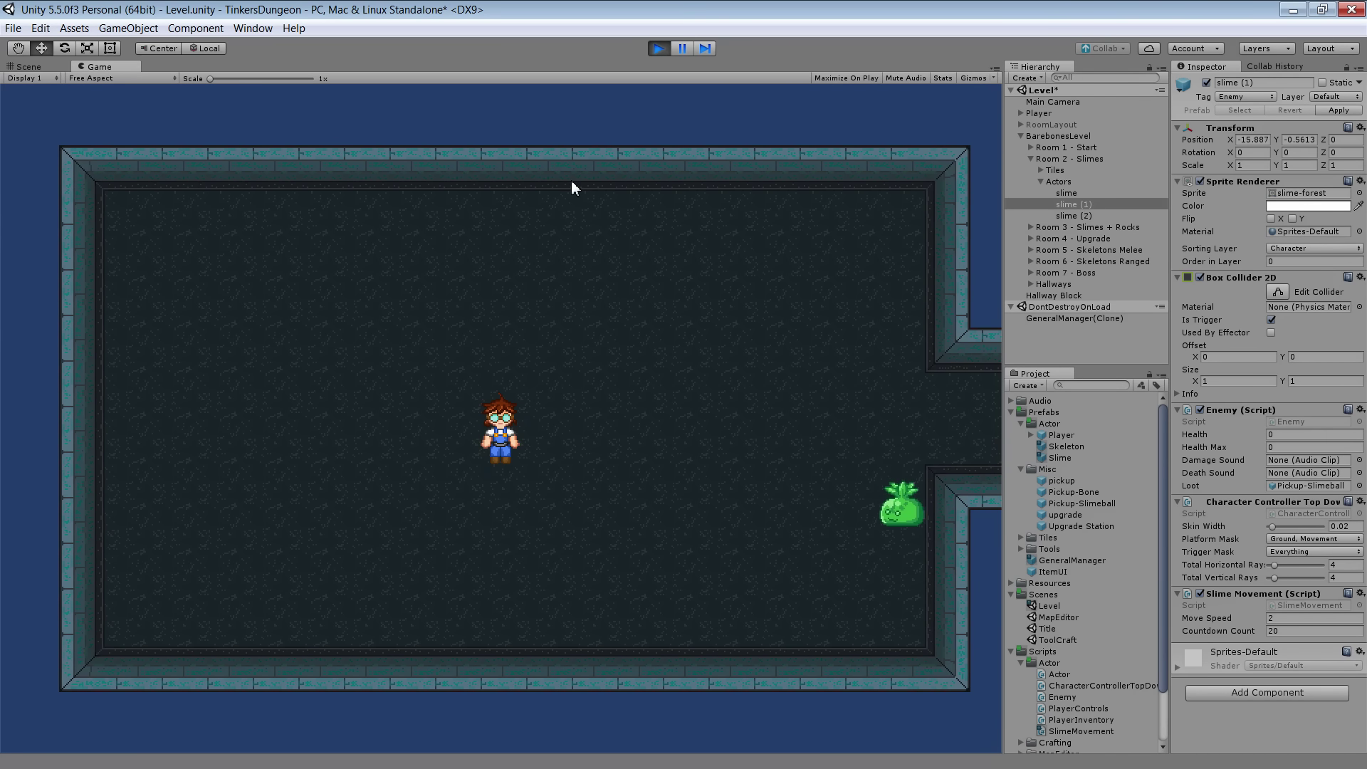
pyautogui.click(658, 48)
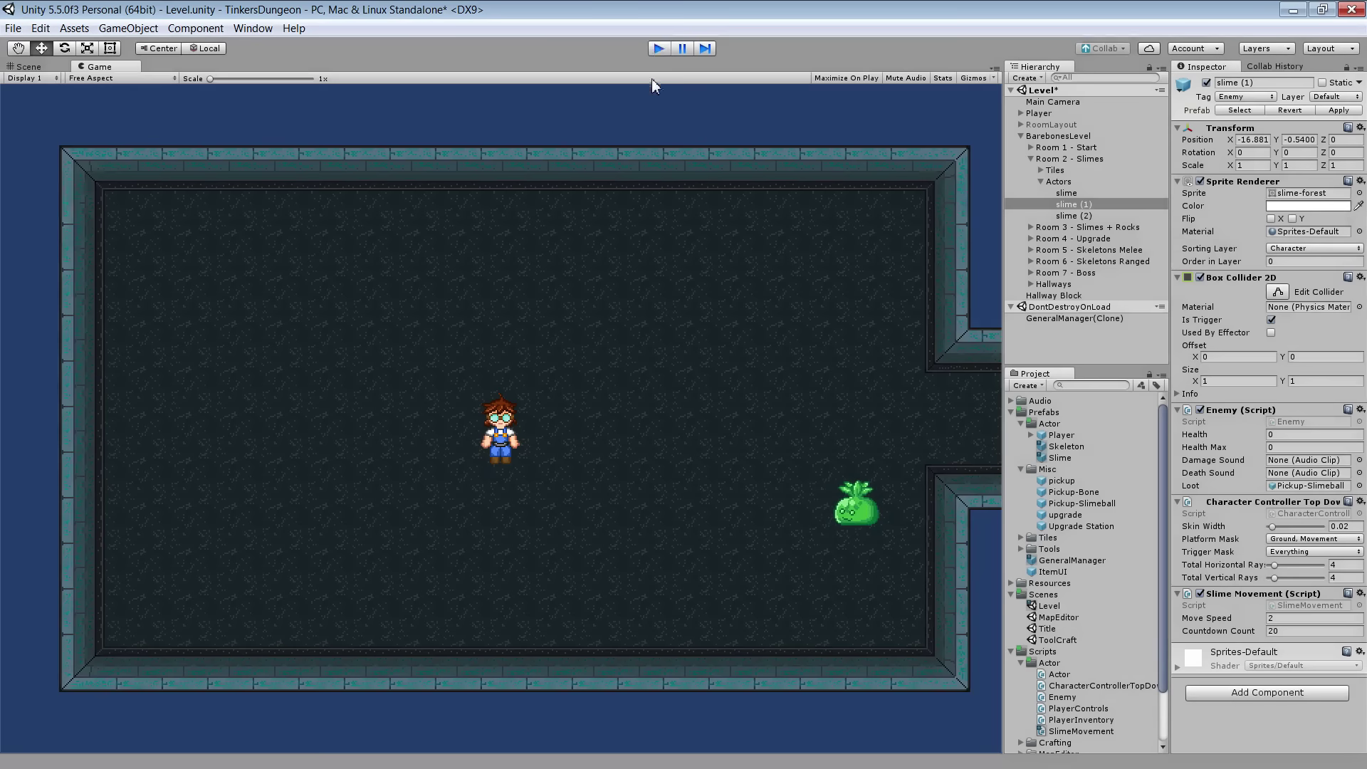
# Run the game again and walk the player through both slime rooms and the anvil room to the first skeleton room
pyautogui.click(658, 48)
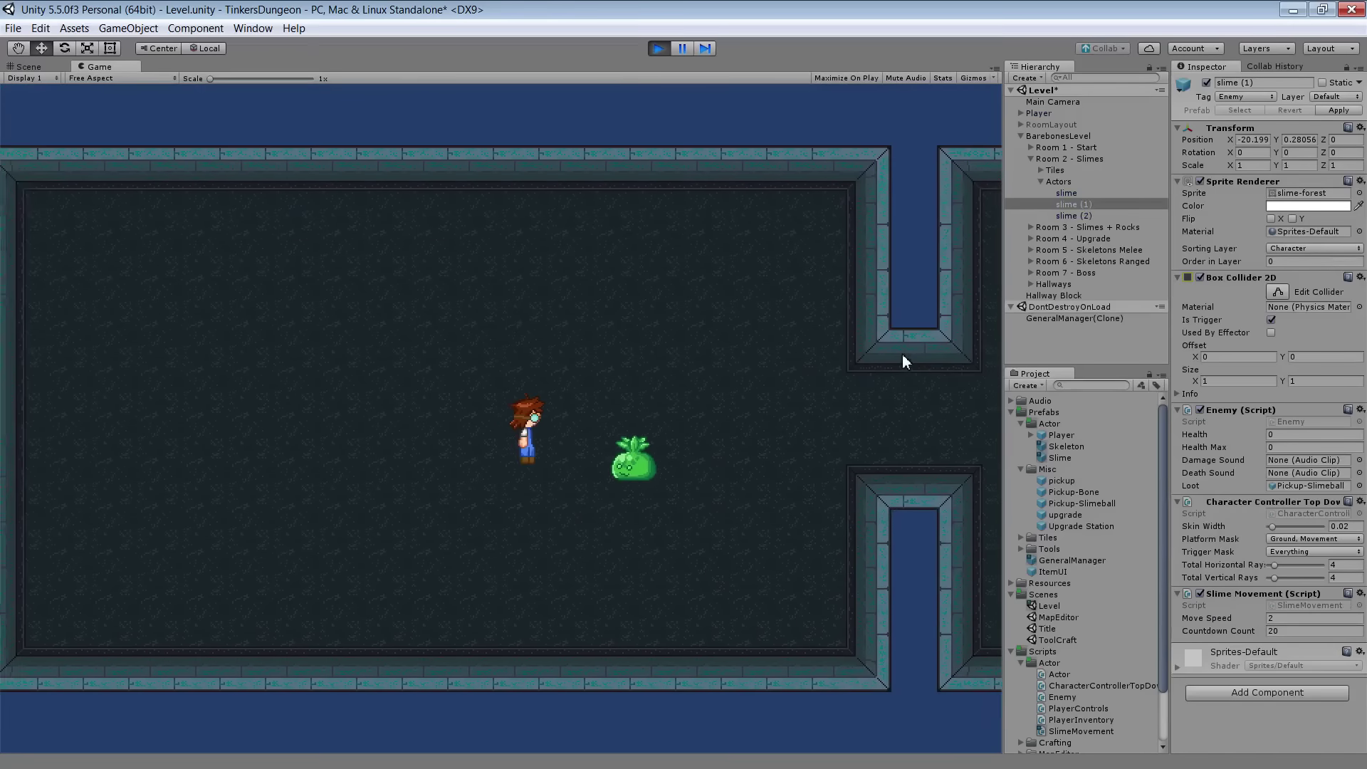
pyautogui.press('d')
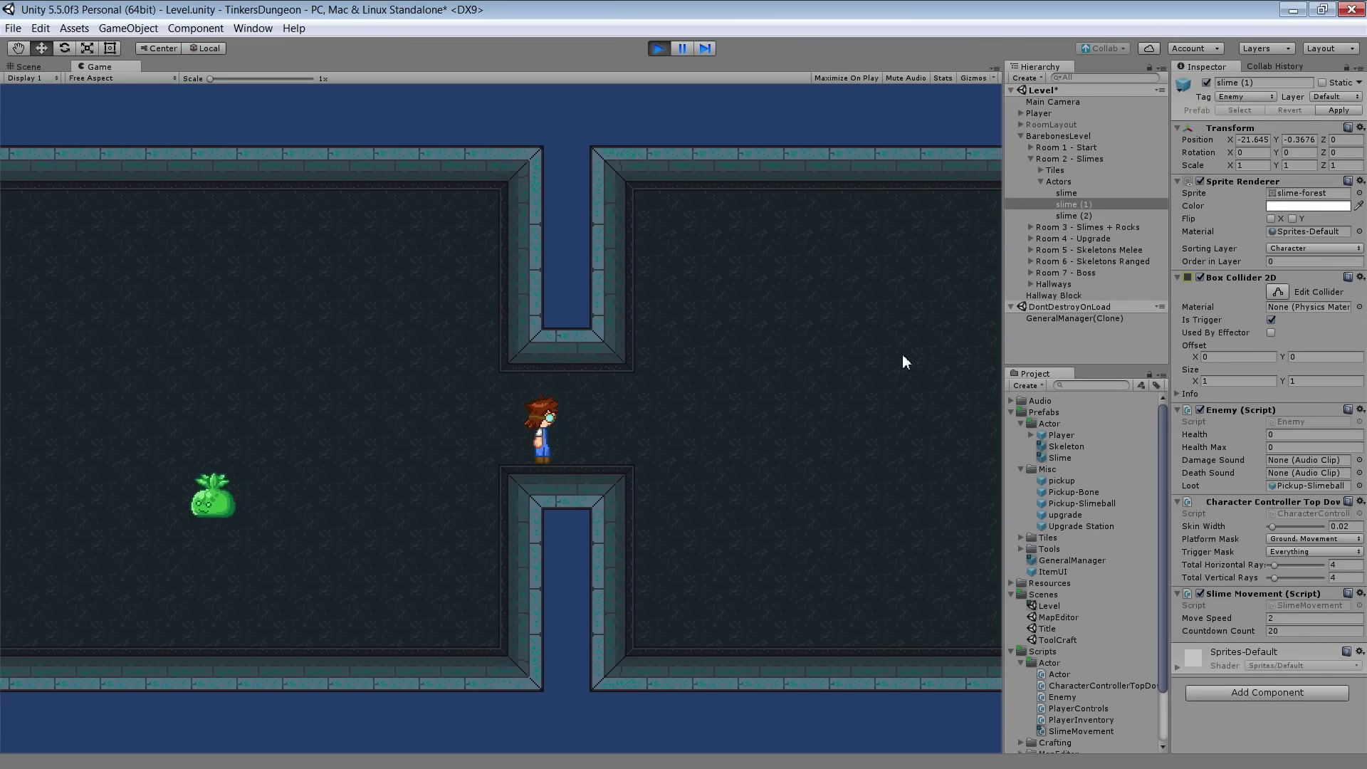
pyautogui.press('d')
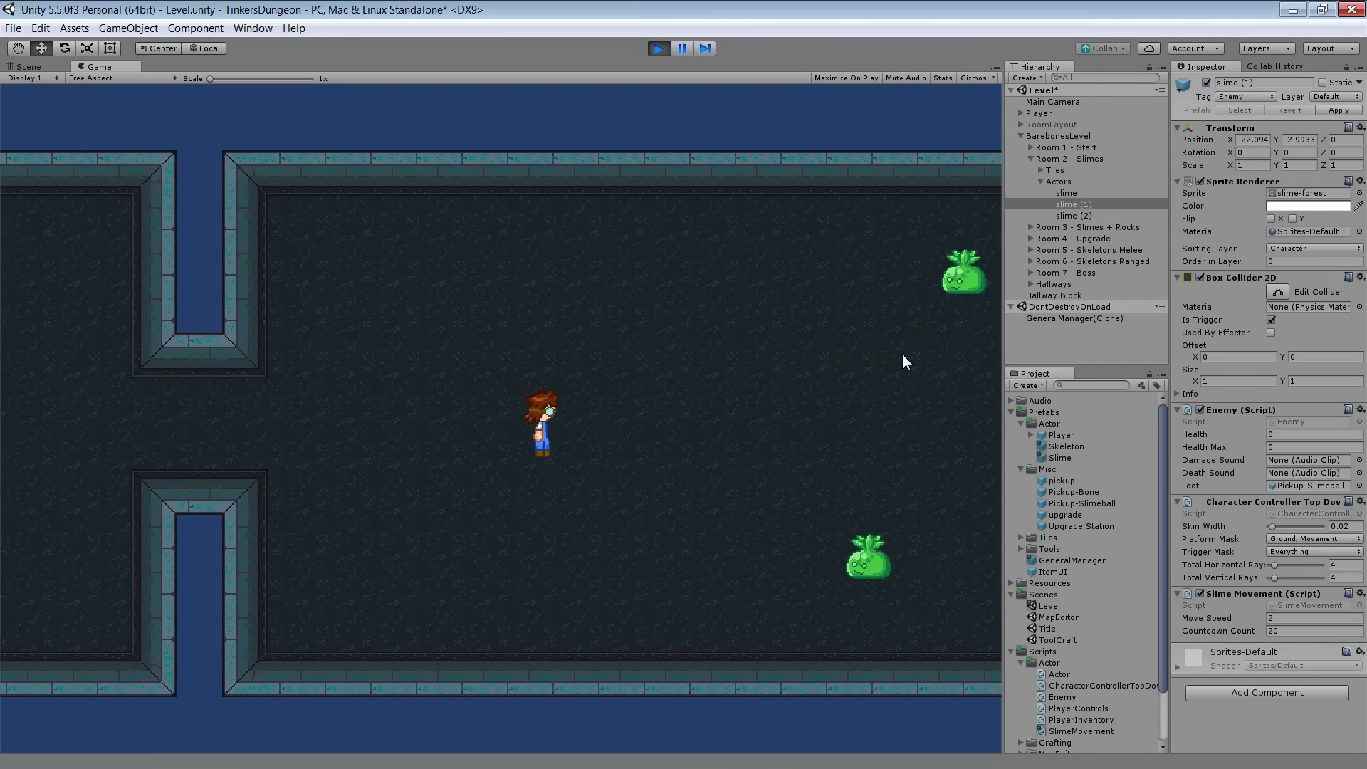
pyautogui.press('d')
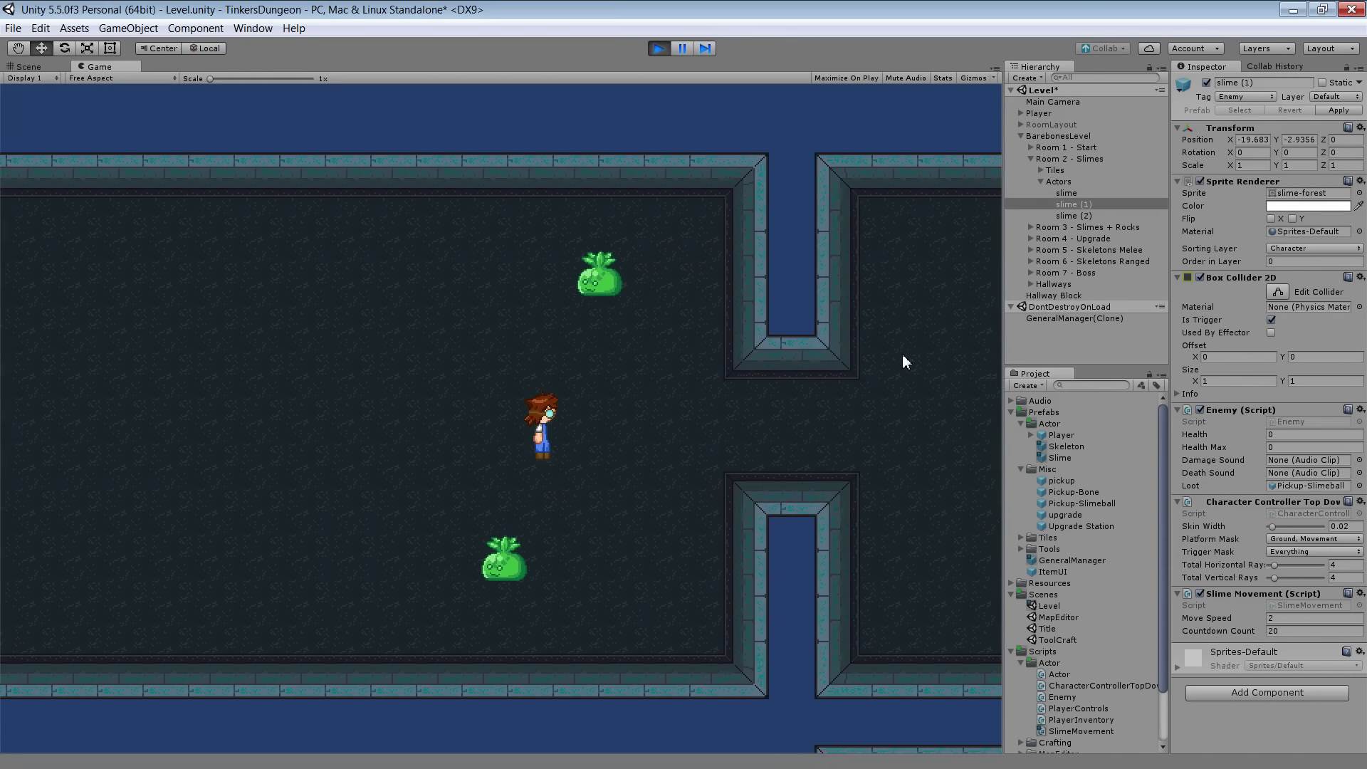
pyautogui.press('d')
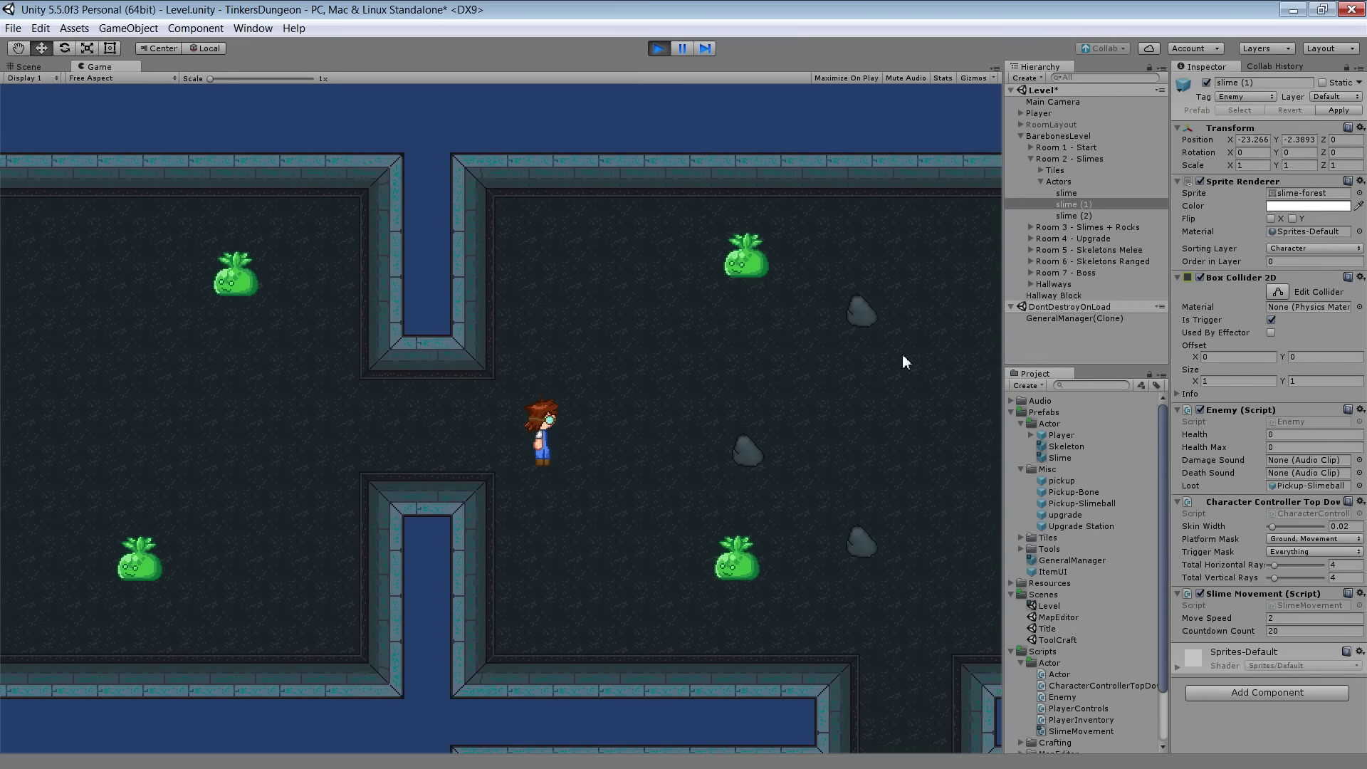
pyautogui.press('s')
pyautogui.press('d')
pyautogui.press('s')
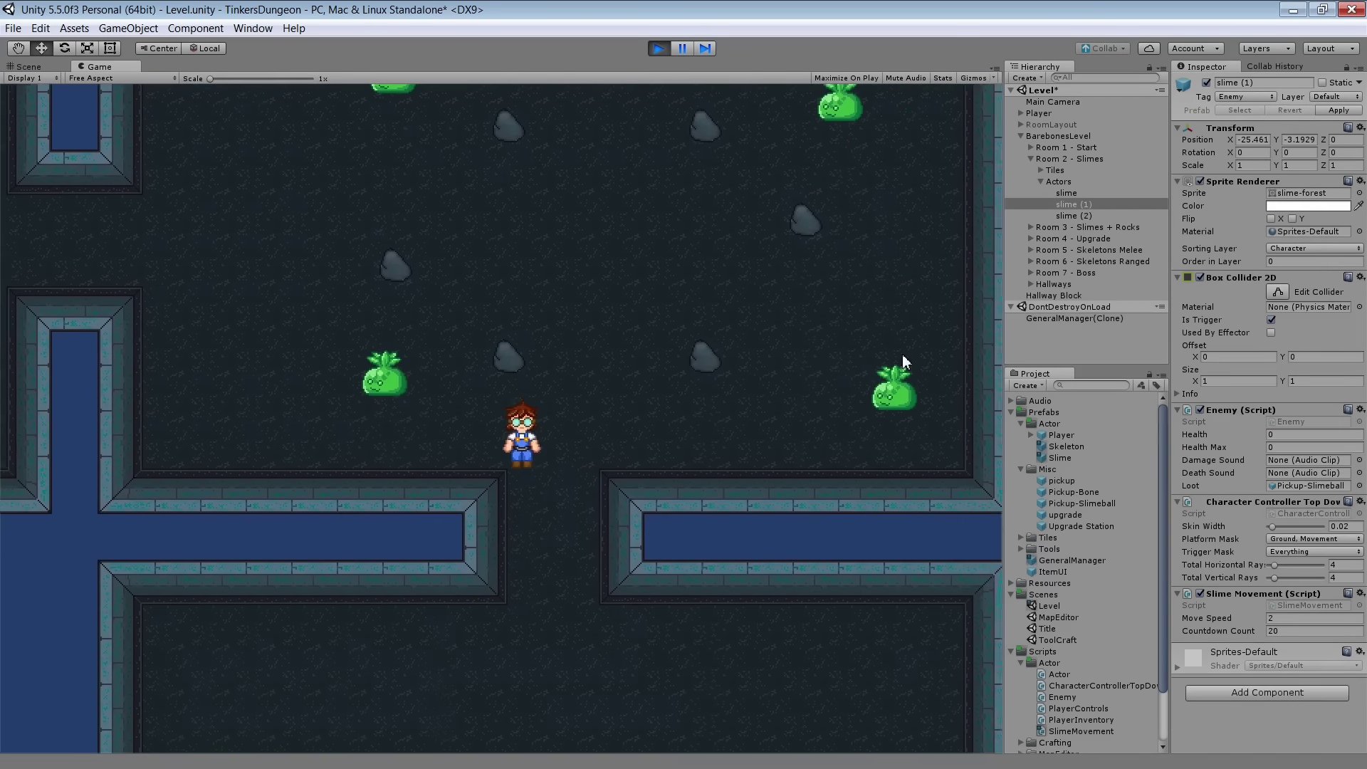
pyautogui.press('s')
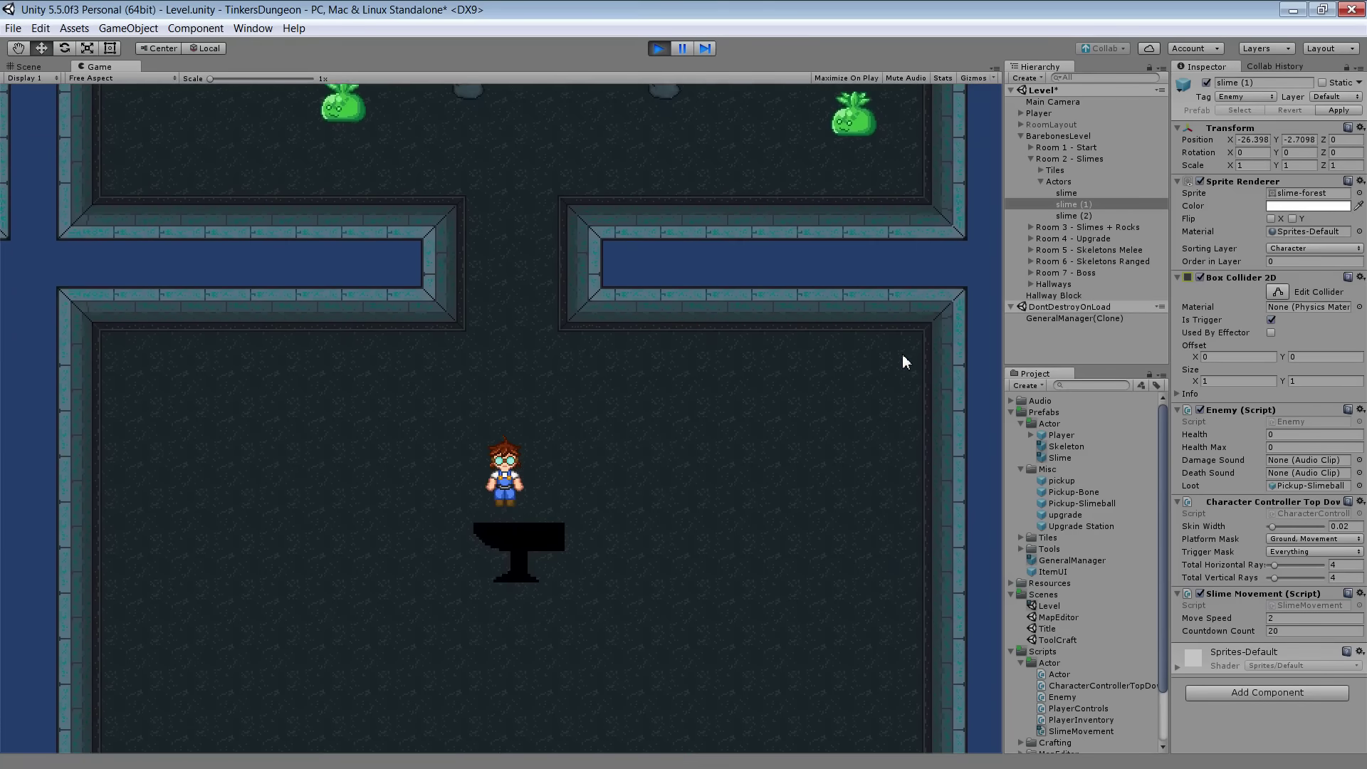
pyautogui.press('s')
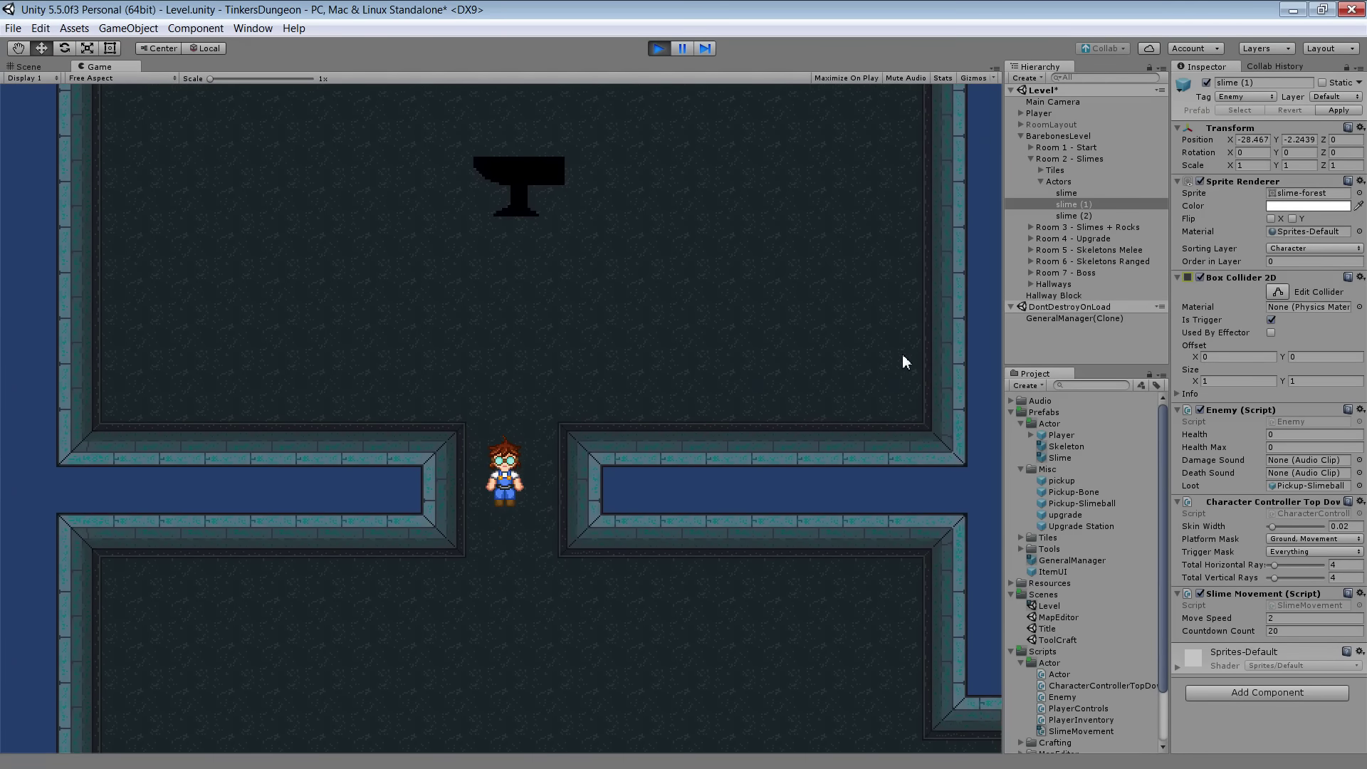
pyautogui.press('s')
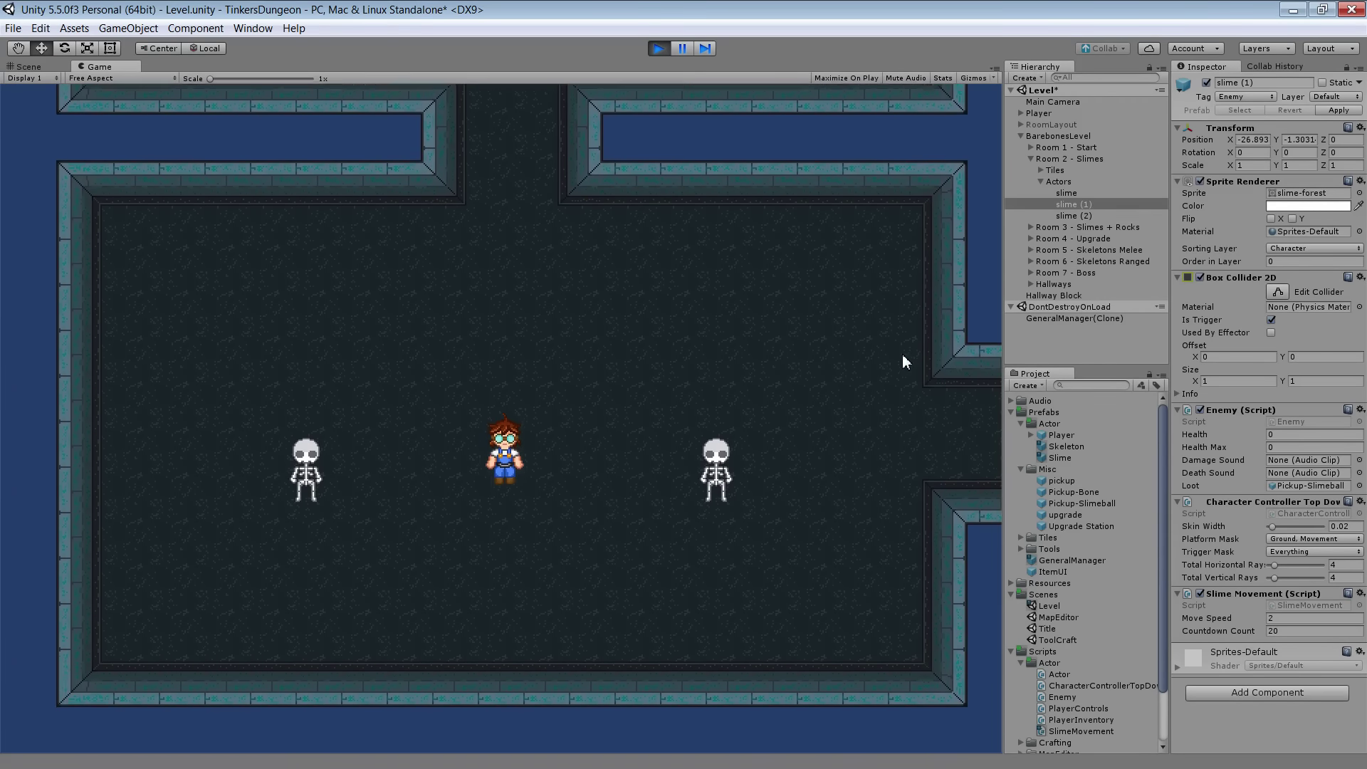
# Walk the player around and across a skeleton, continuing through the hallway into the room with the rock cross
pyautogui.press('d')
pyautogui.press('d')
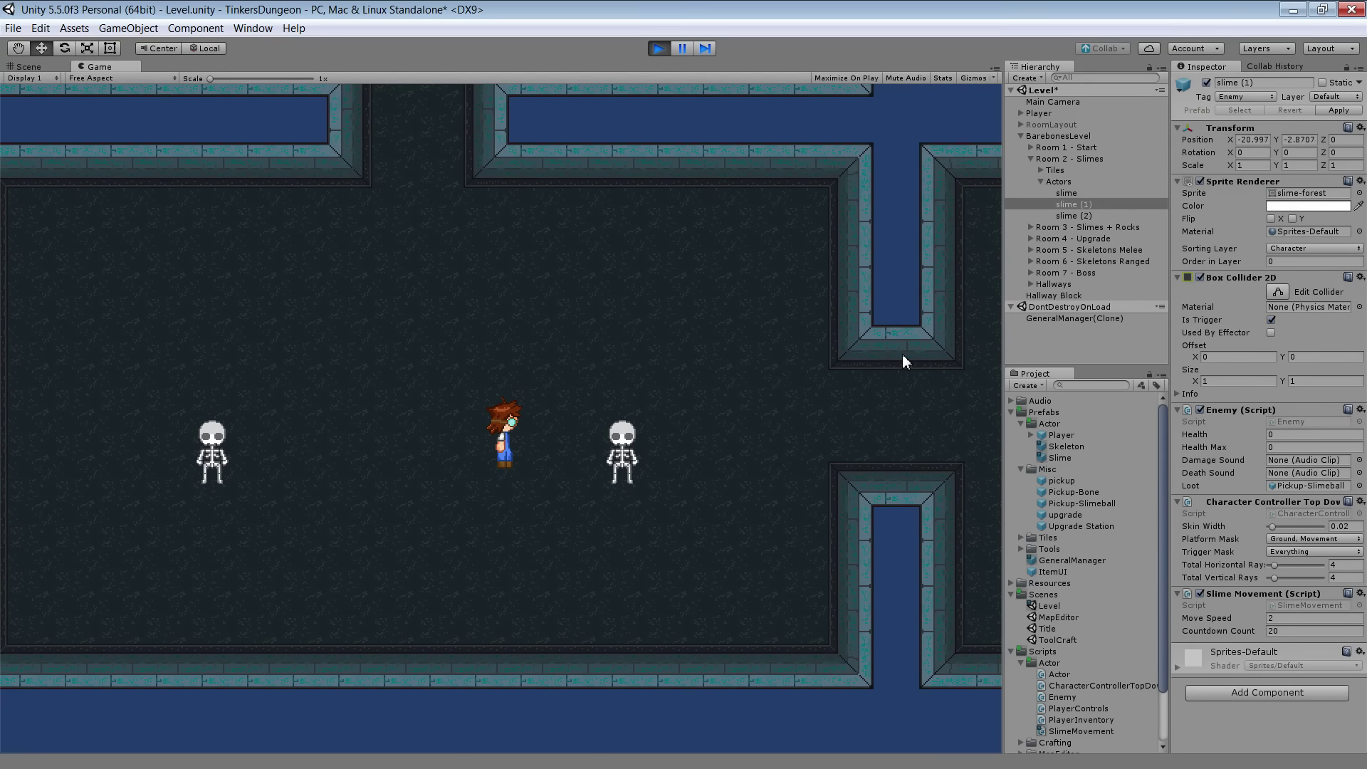
pyautogui.press('w')
pyautogui.press('d')
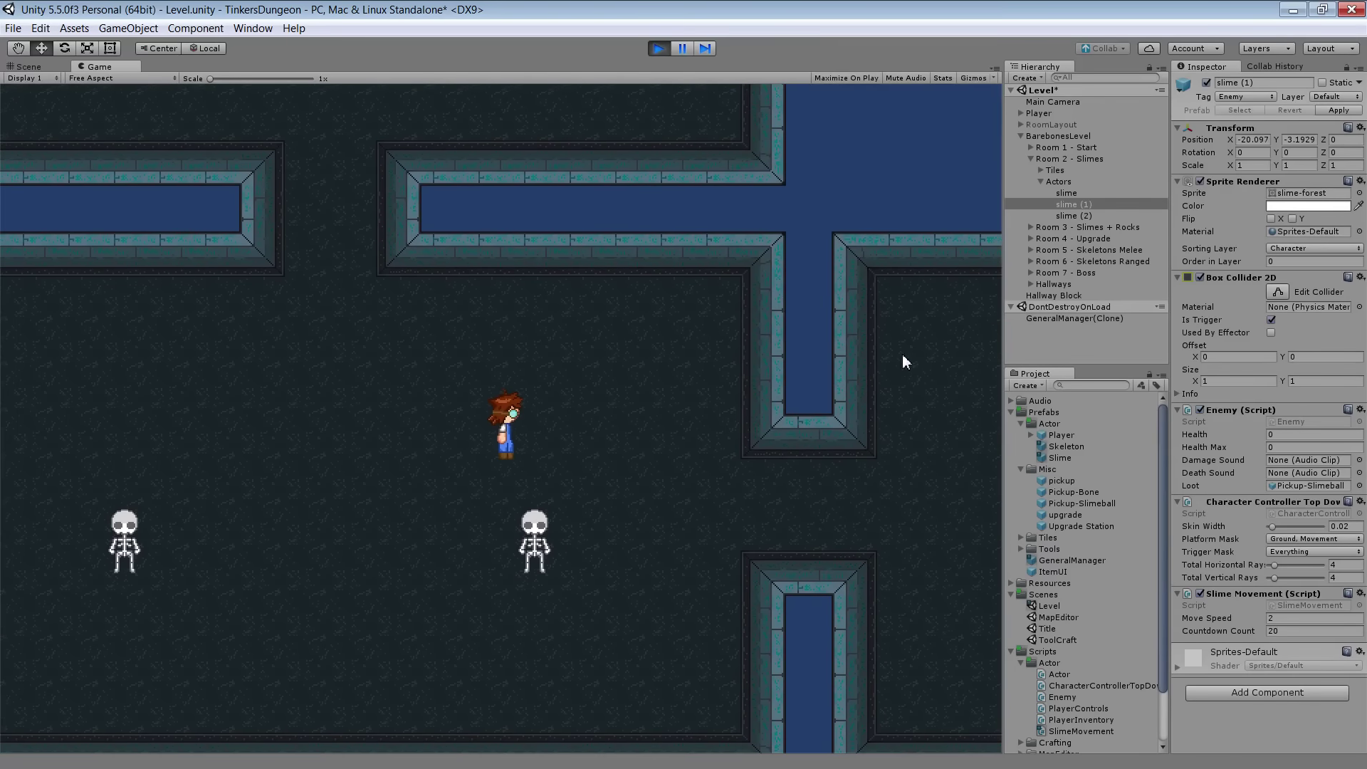
pyautogui.press('a')
pyautogui.press('s')
pyautogui.press('d')
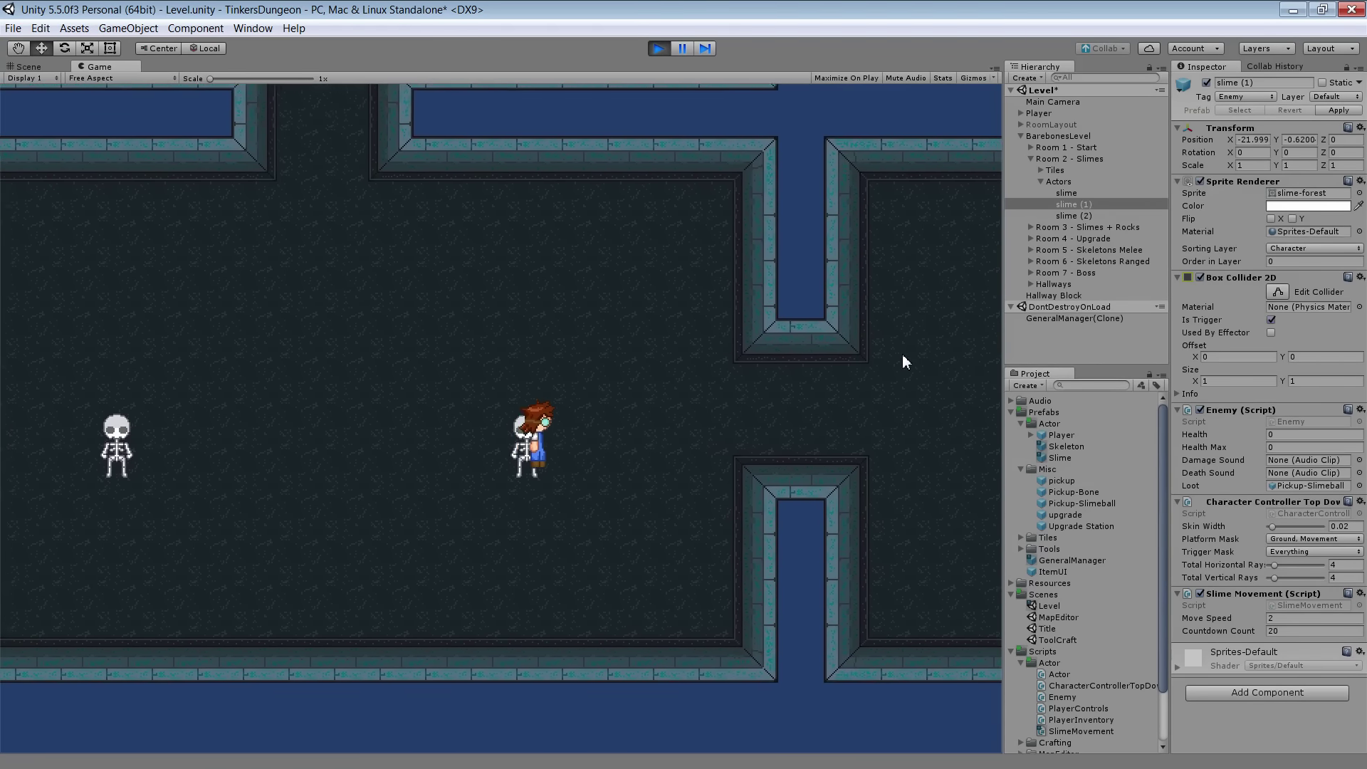
pyautogui.press('d')
pyautogui.press('s')
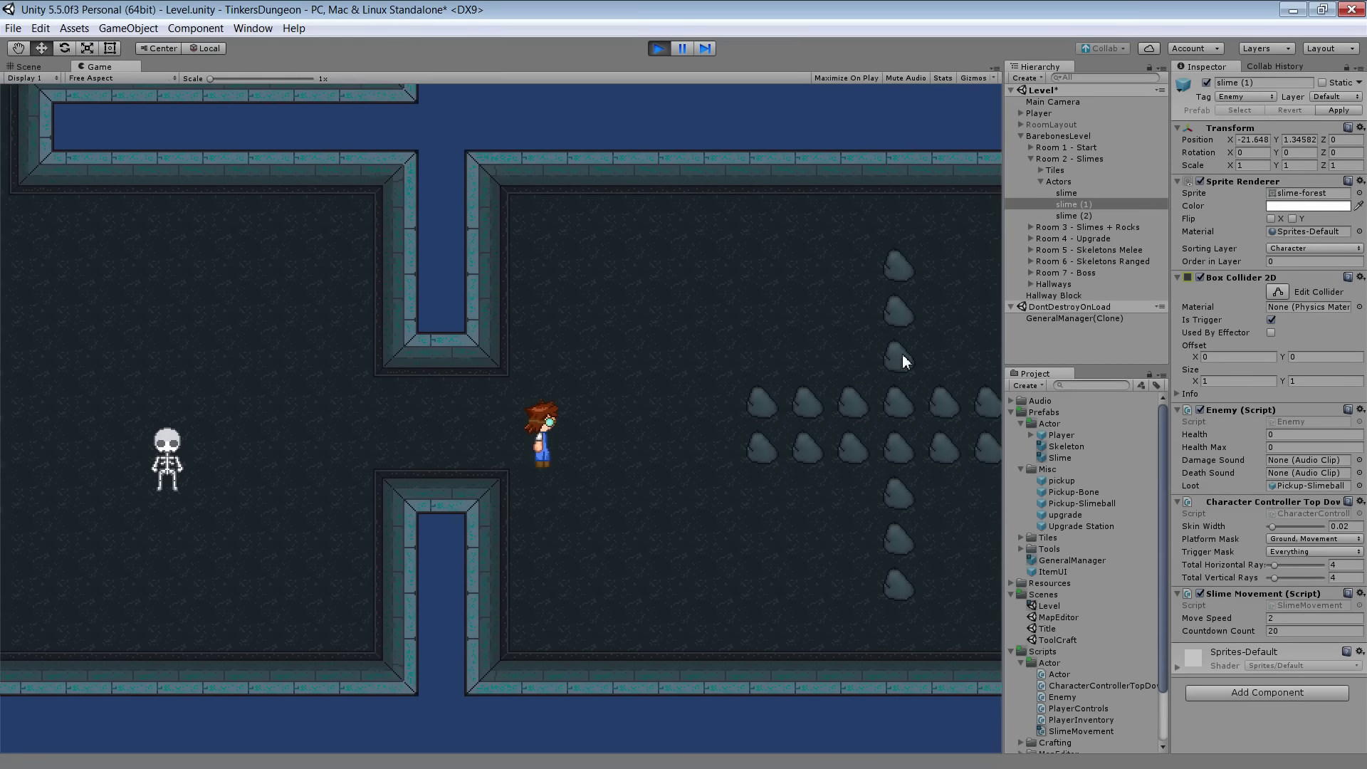
# Walk the player across the rock cross to test the rocks' collision, and stop the game
pyautogui.press('d')
pyautogui.press('s')
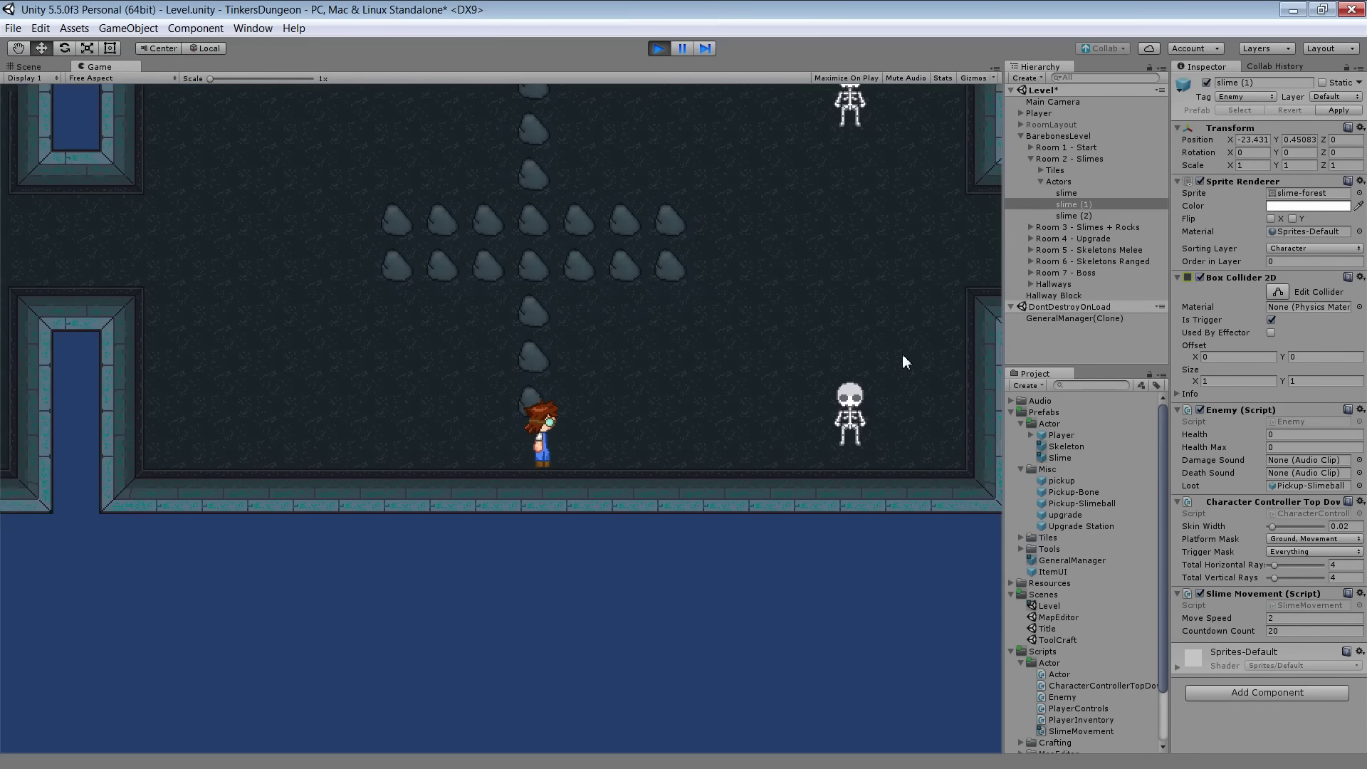
pyautogui.press('w')
pyautogui.press('a')
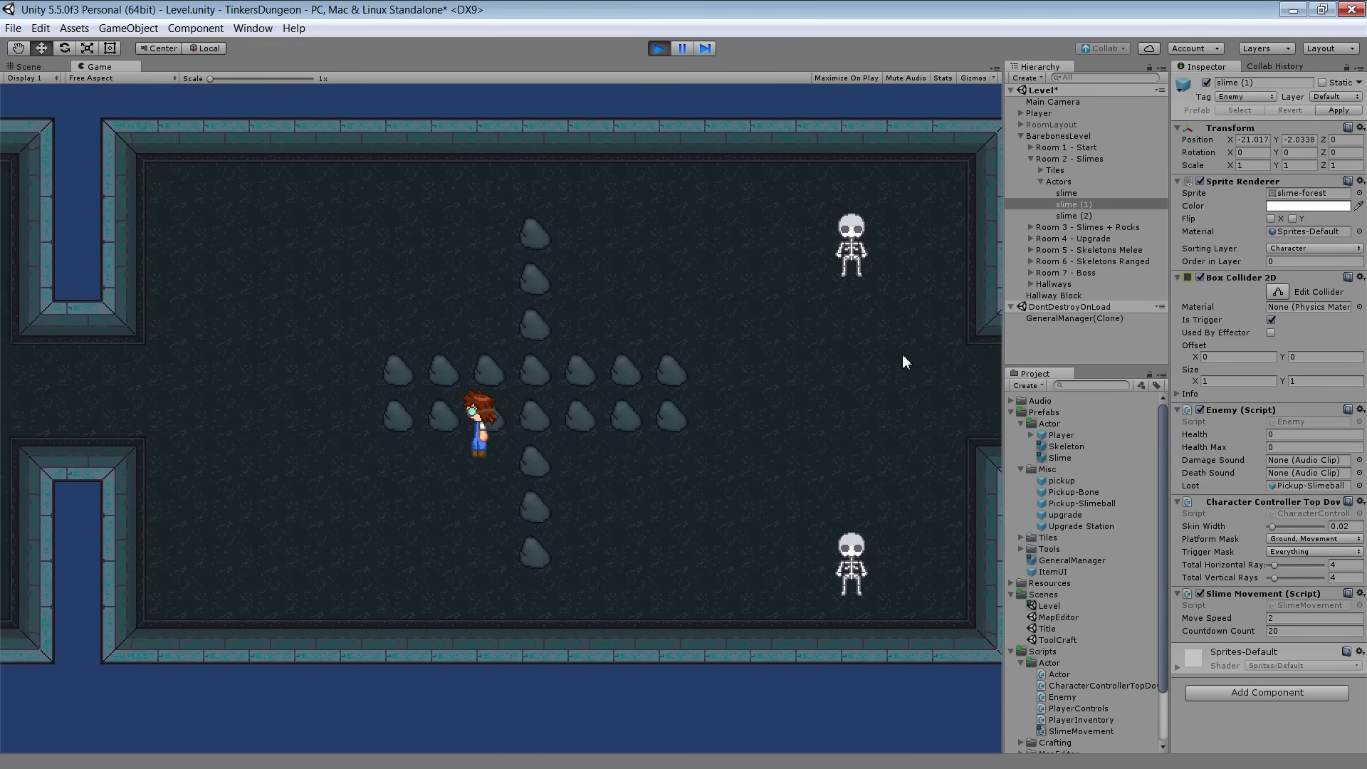
pyautogui.press('d')
pyautogui.press('s')
pyautogui.press('a')
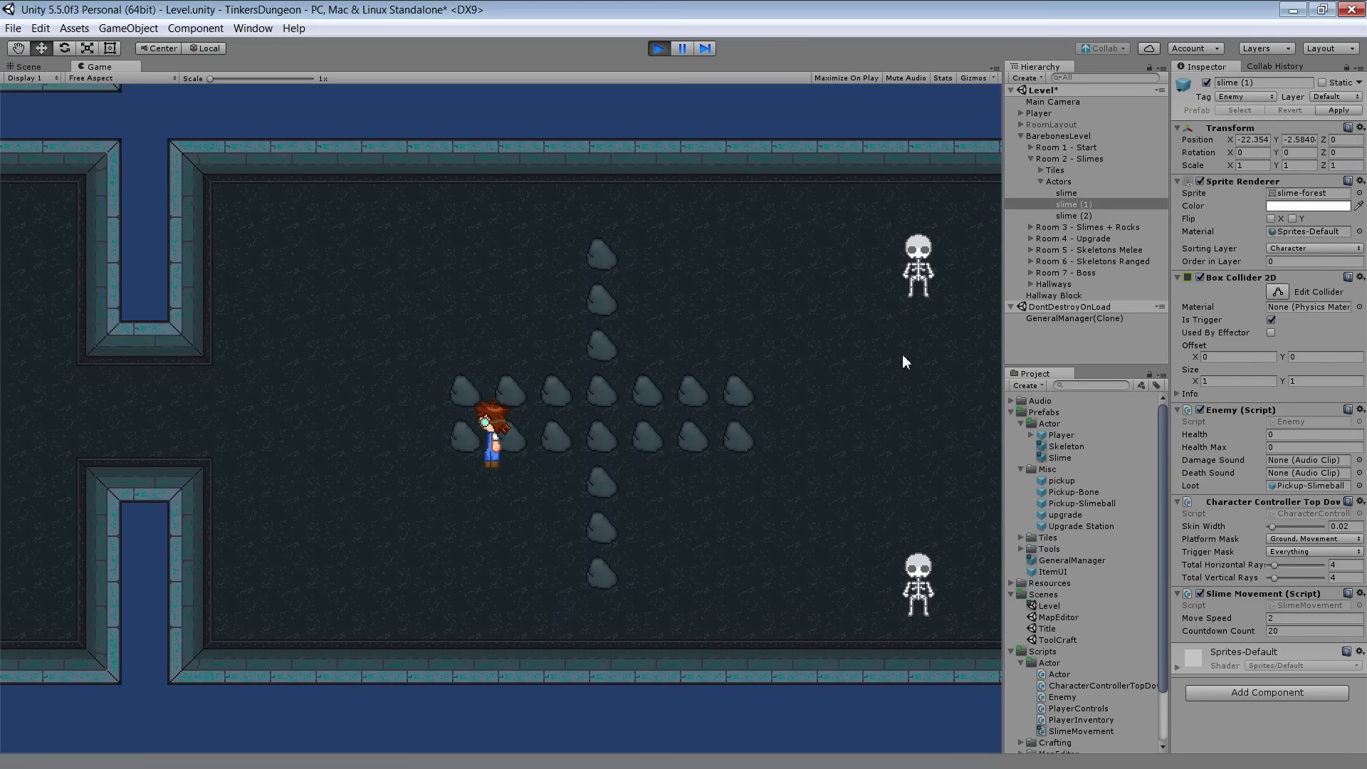
pyautogui.click(659, 49)
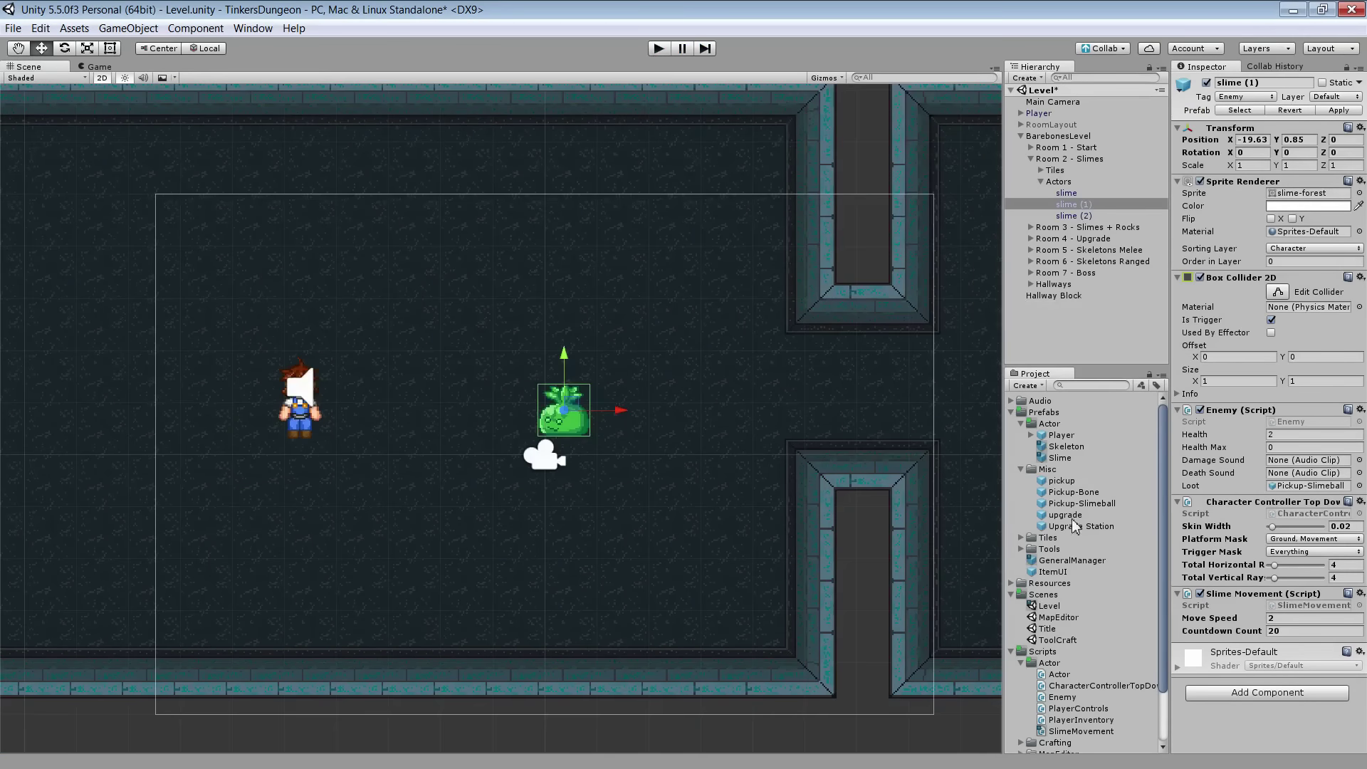
# Set the layer of the Rock prefab in the Tiles folder to Ground
pyautogui.click(1021, 538)
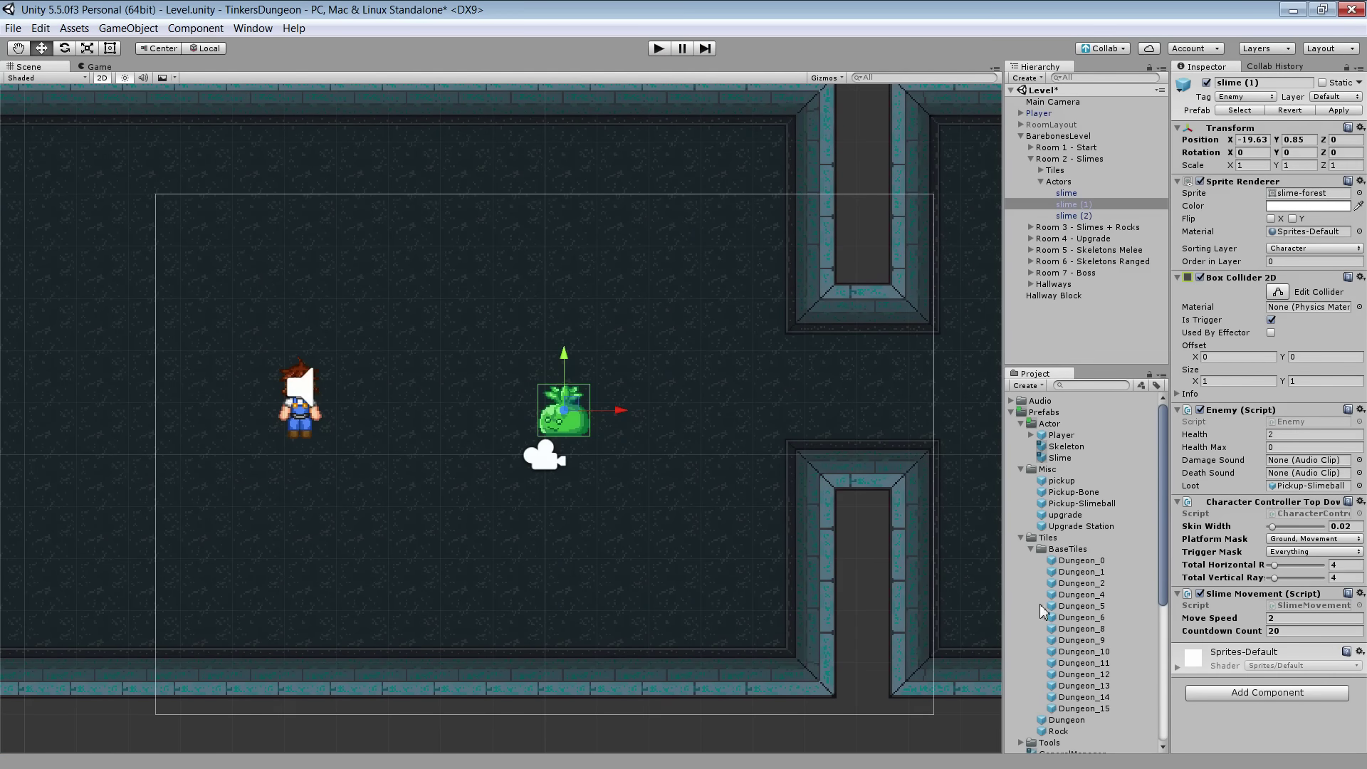
pyautogui.click(1059, 732)
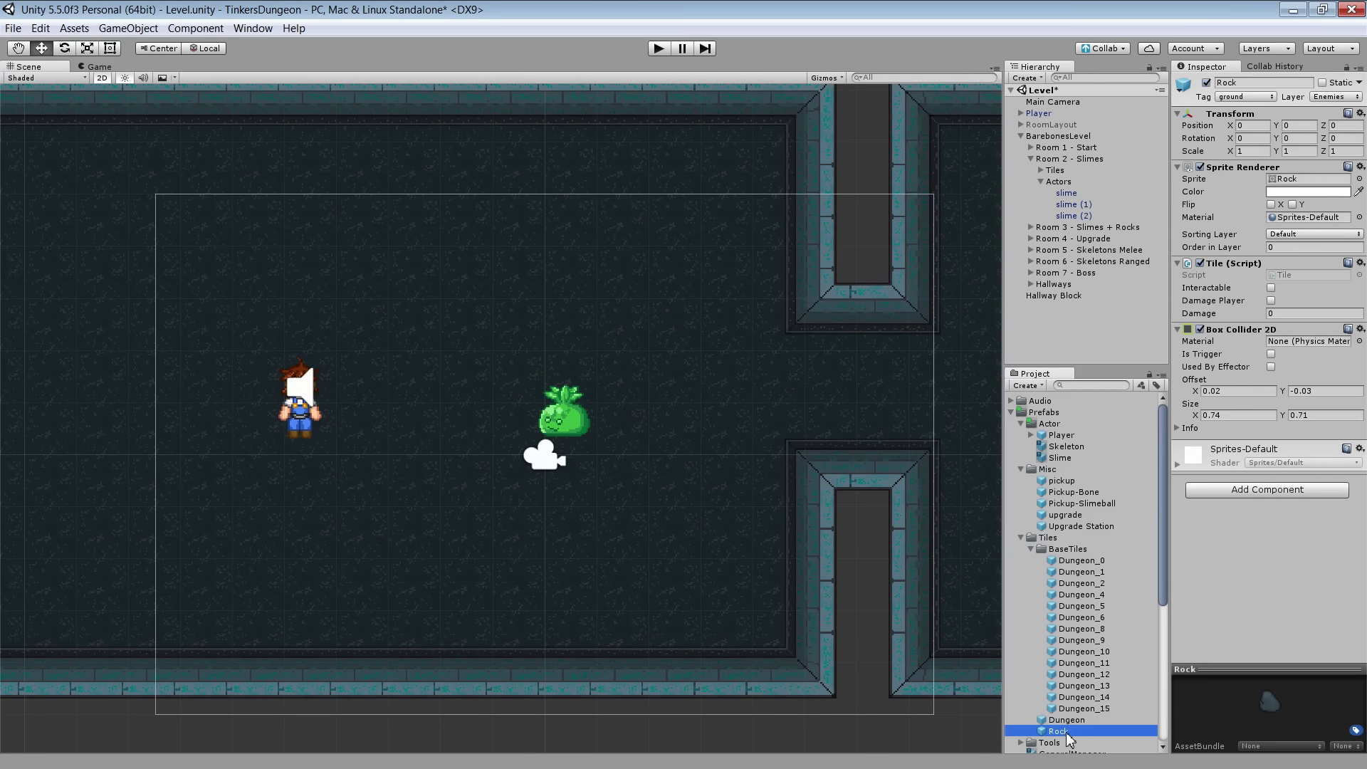
pyautogui.click(1336, 97)
pyautogui.click(1282, 265)
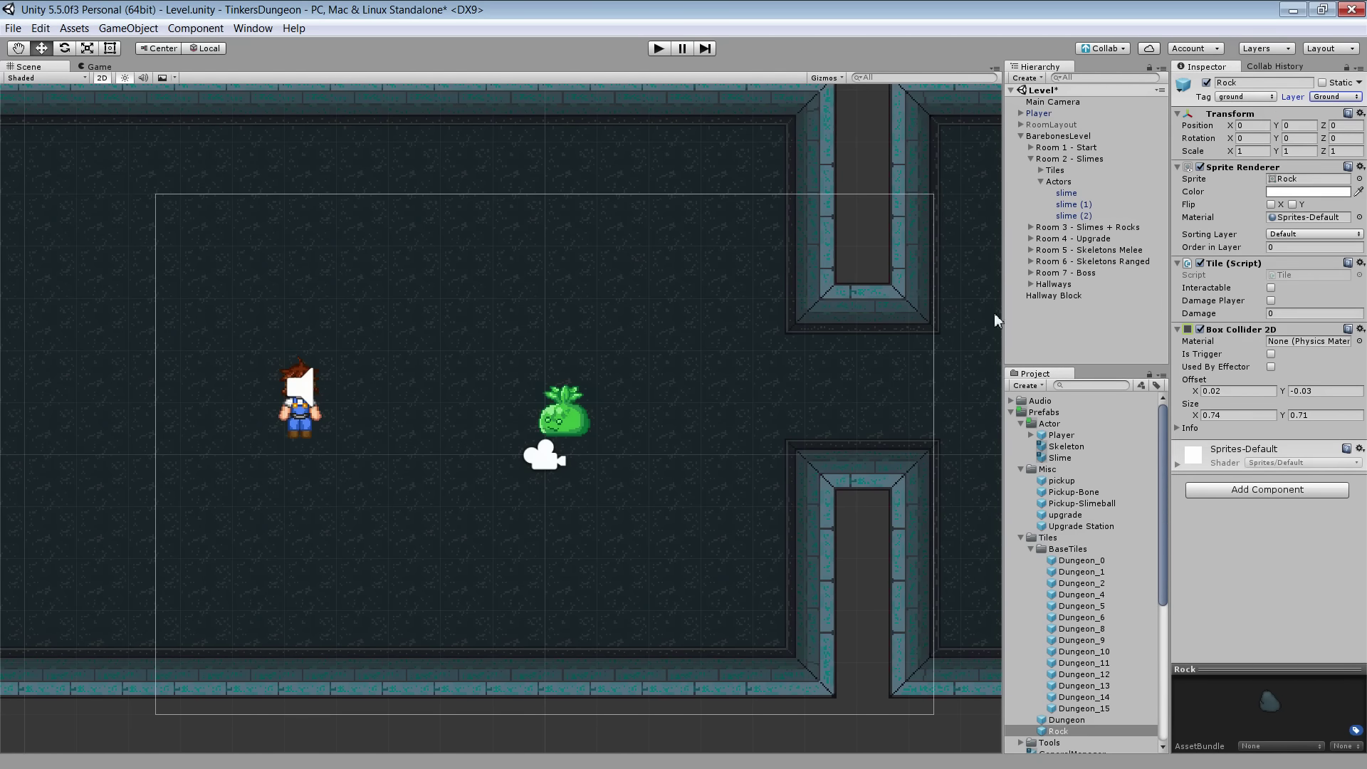
# Move the Player into the room with the rock cross, at about X 56.07, Y -22.31, and start the game
pyautogui.scroll(-4, 768, 299)
pyautogui.click(391, 414)
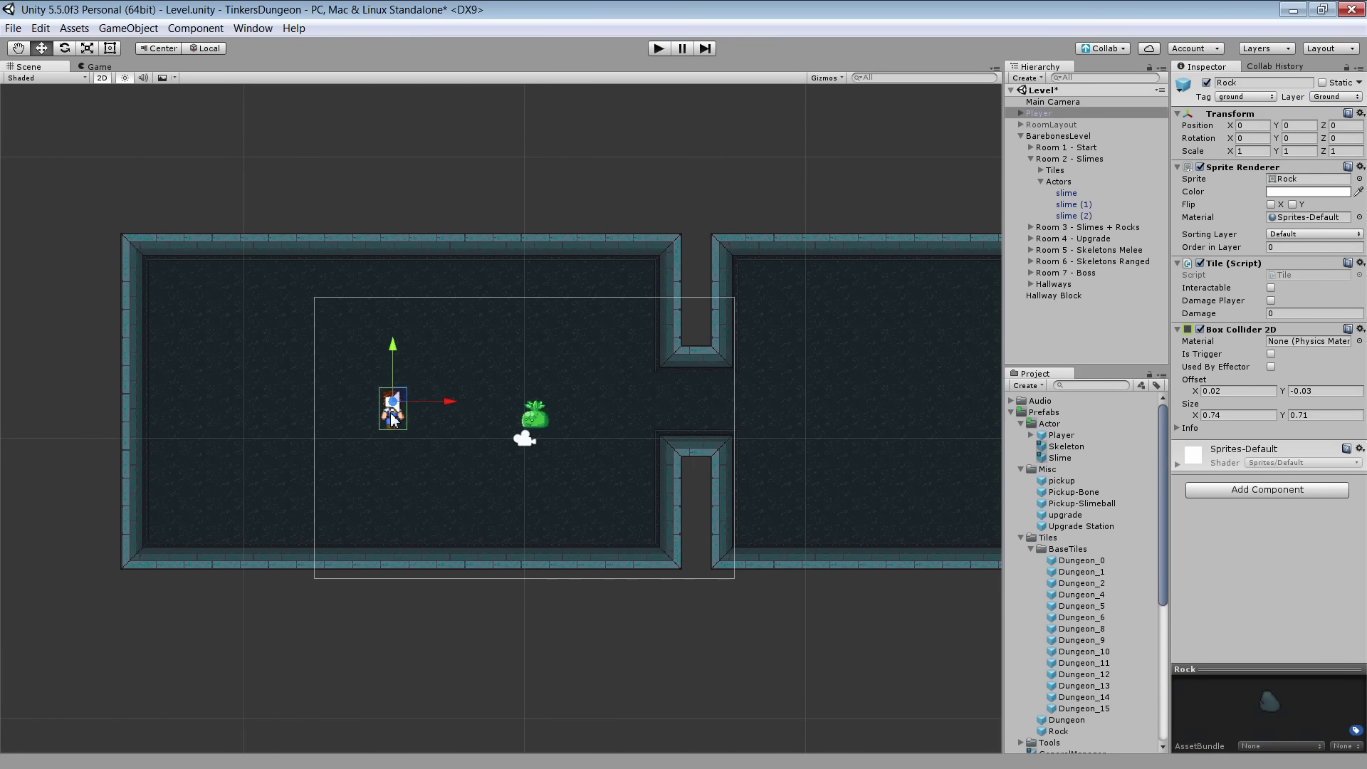
pyautogui.scroll(-4, 760, 509)
pyautogui.moveTo(824, 562); pyautogui.dragTo(558, 484, button='middle')
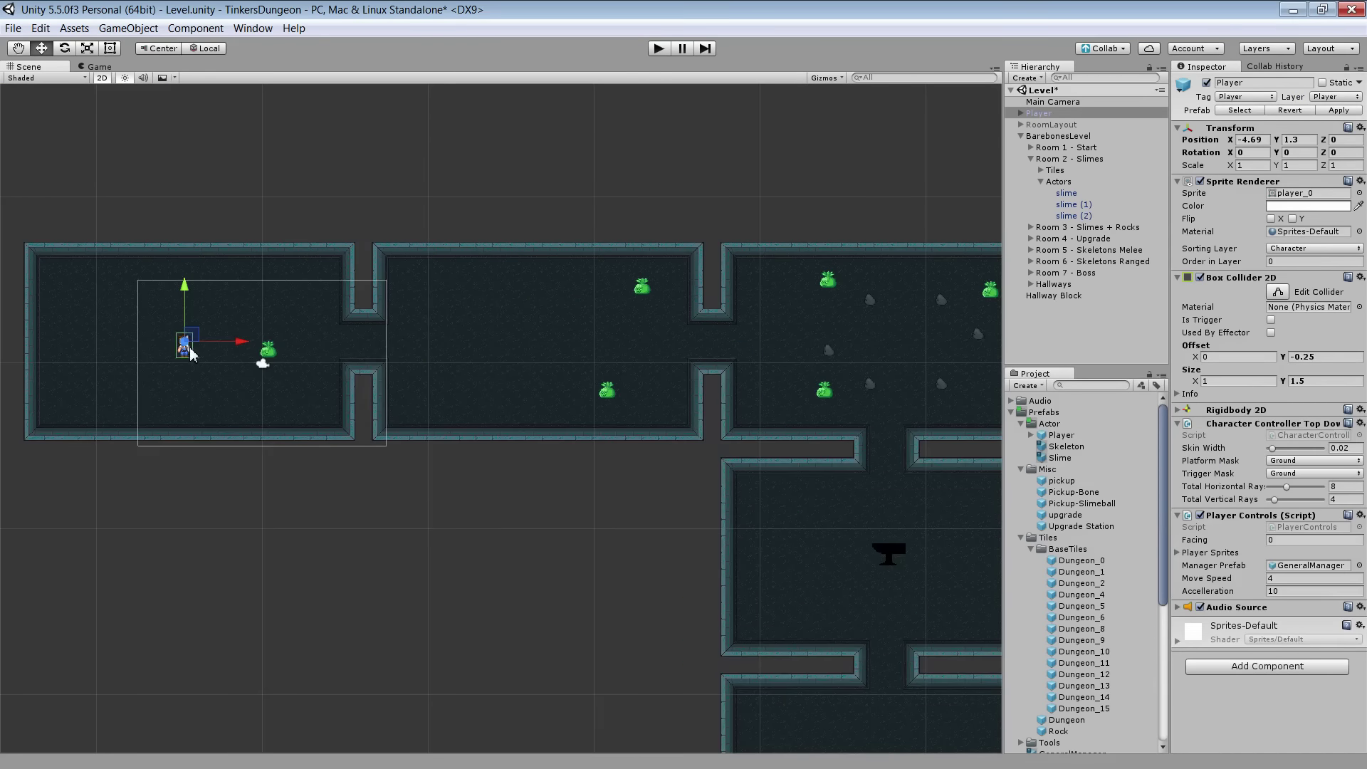
pyautogui.moveTo(192, 354); pyautogui.dragTo(884, 740)
pyautogui.moveTo(885, 740); pyautogui.dragTo(487, 439, button='middle')
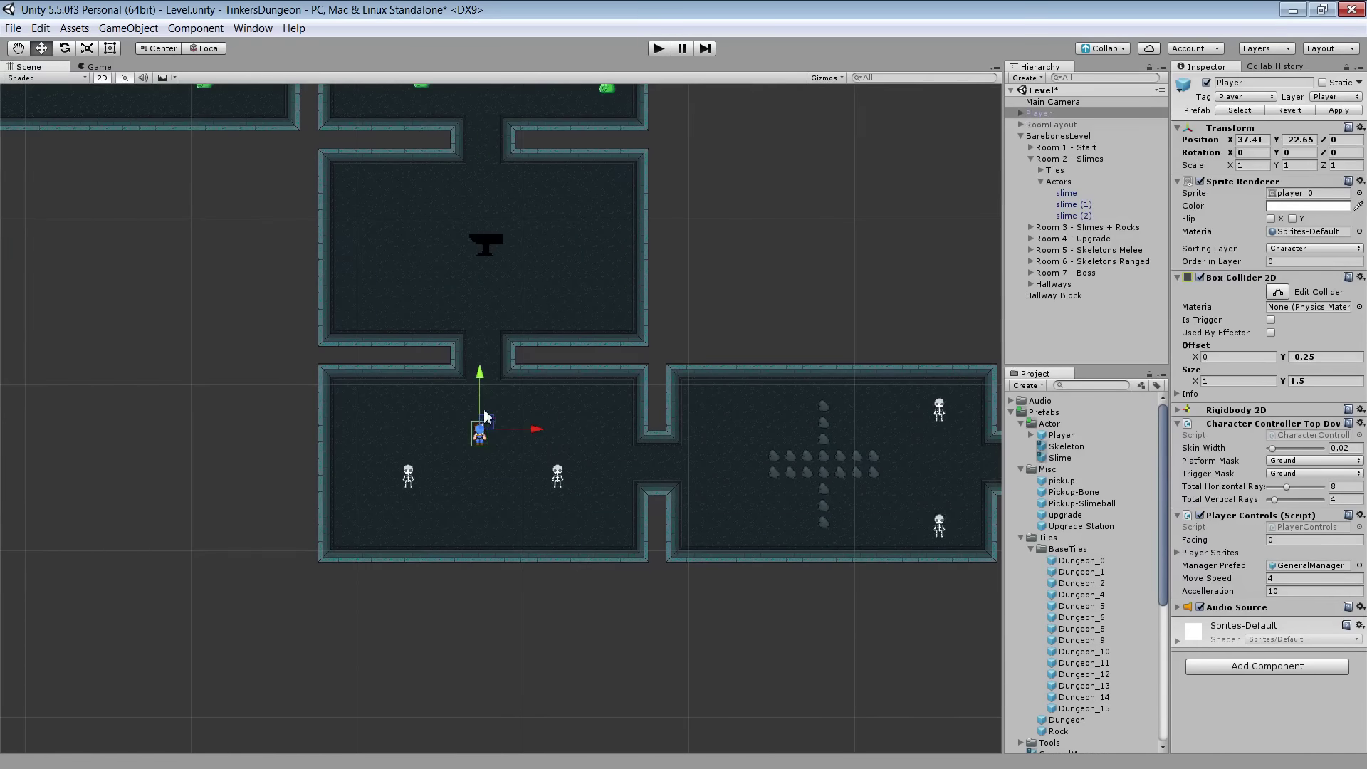
pyautogui.moveTo(485, 416); pyautogui.dragTo(794, 411)
pyautogui.click(659, 50)
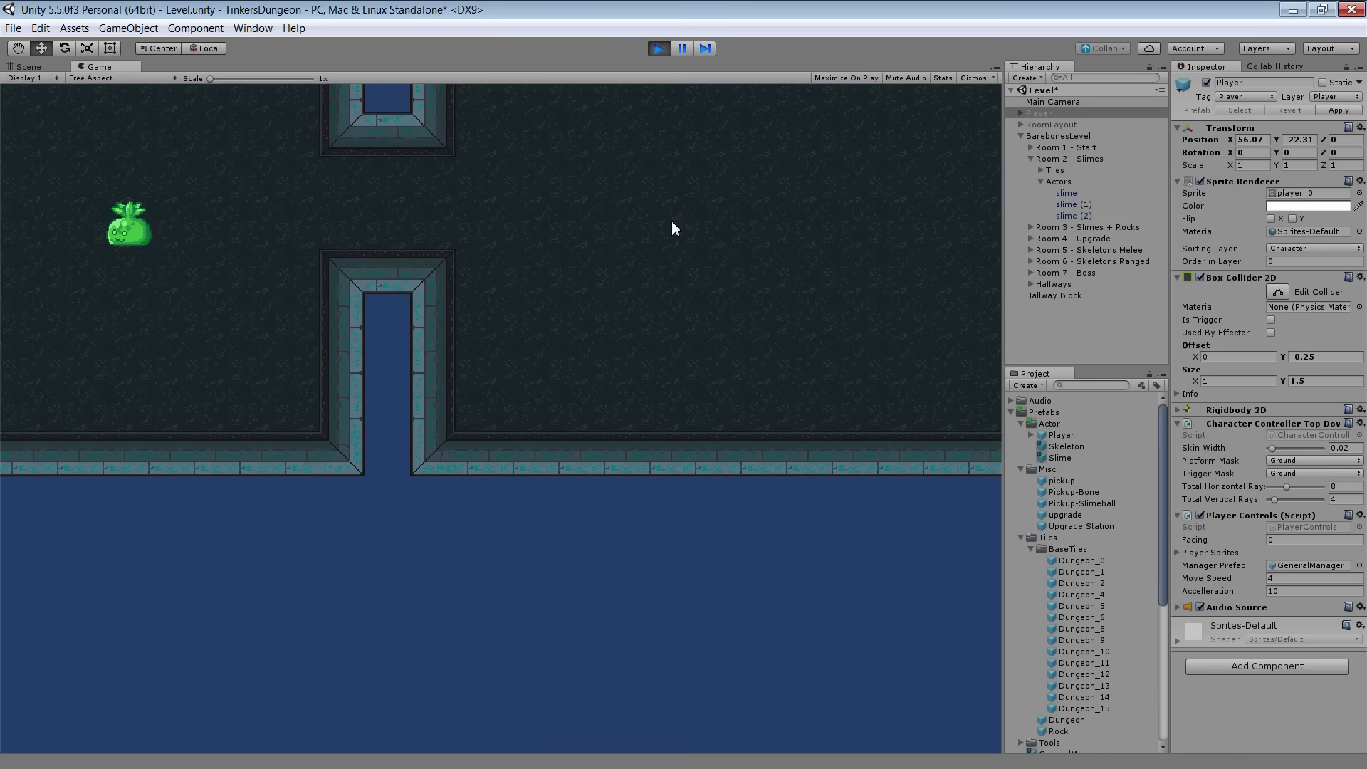
# Walk the player against the rock cross from several directions to test the rocks' collision, and stop the game
pyautogui.press('Right')
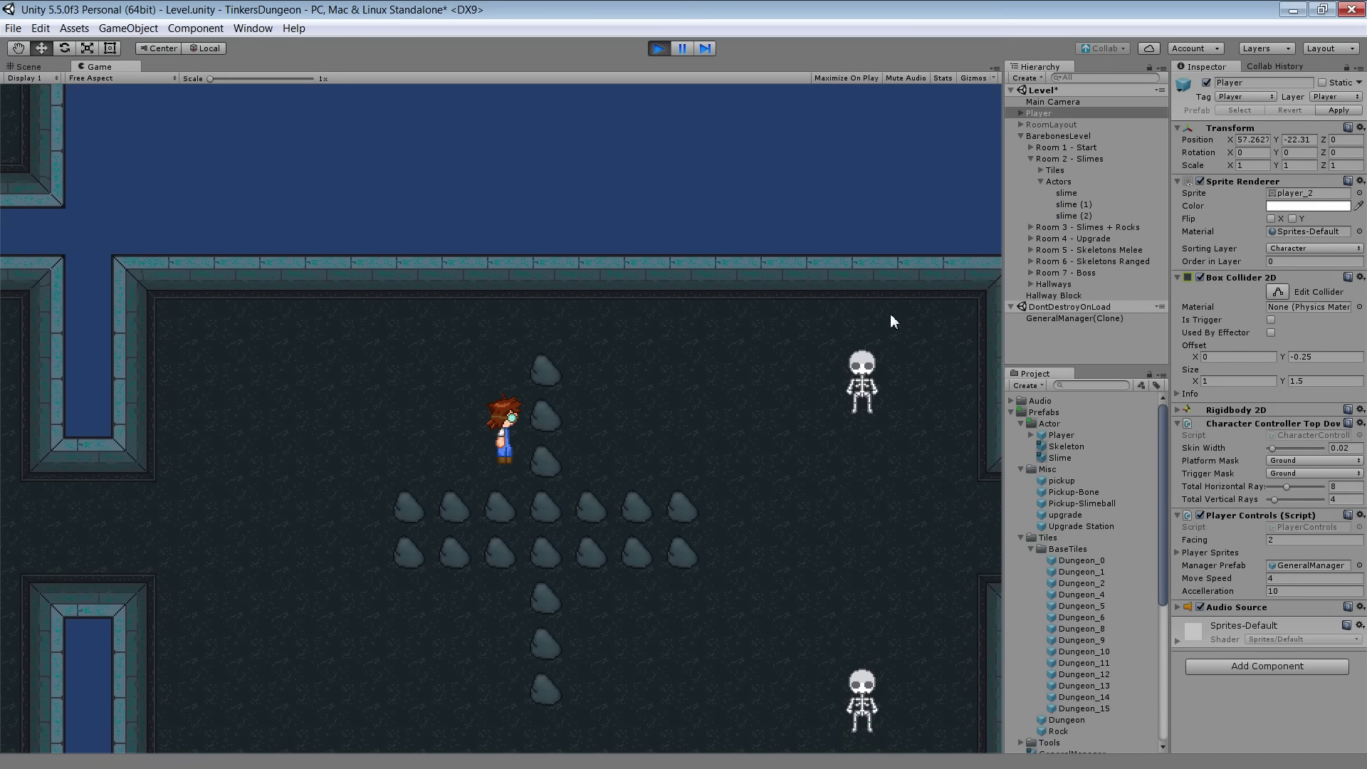
pyautogui.press('Down')
pyautogui.press('Up')
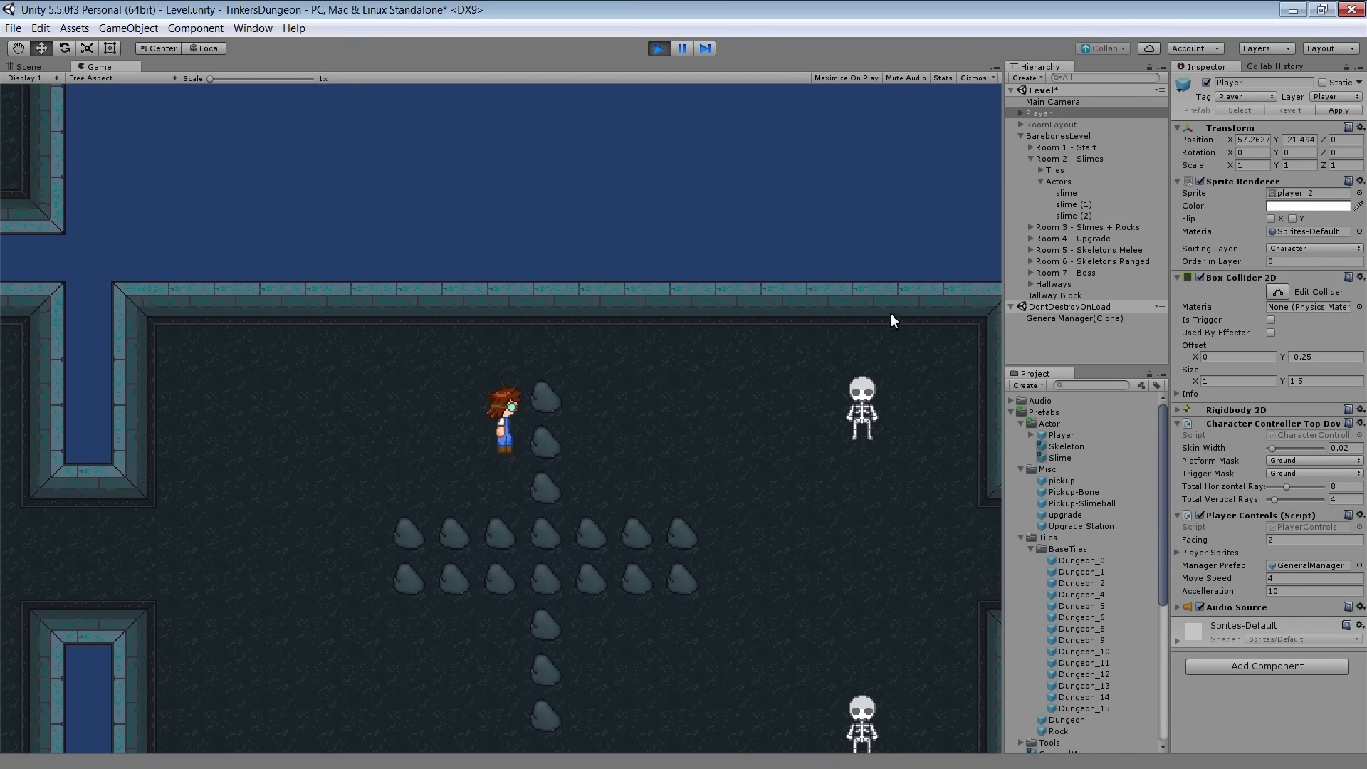
pyautogui.press('Left')
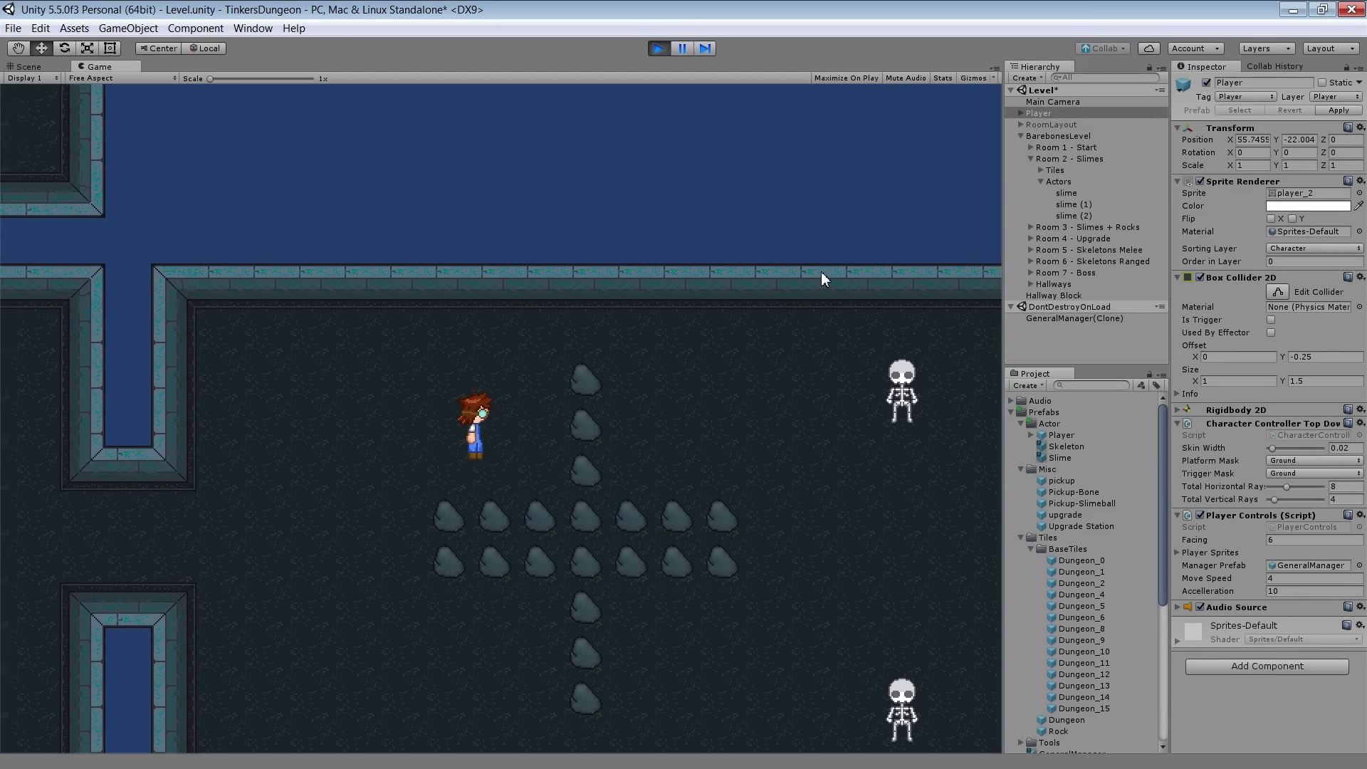
pyautogui.press('Right')
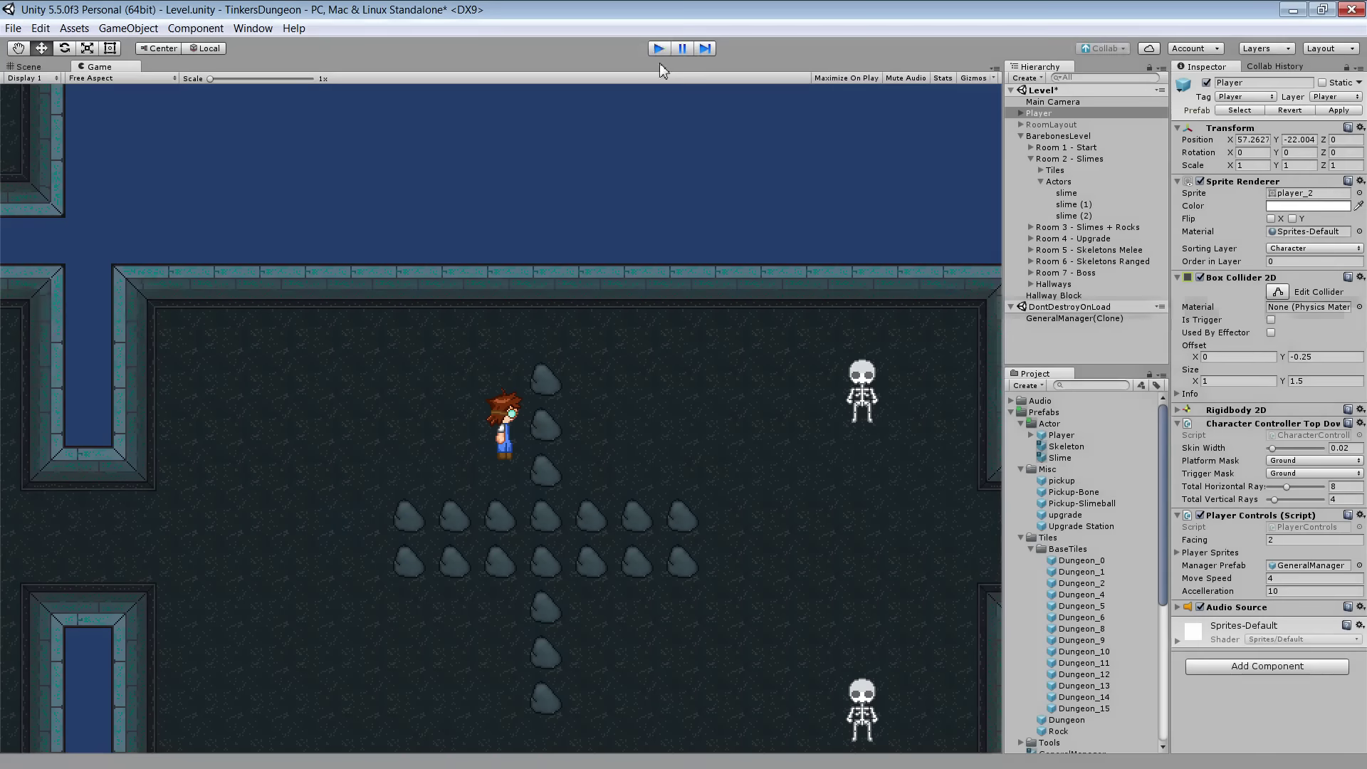
pyautogui.click(659, 49)
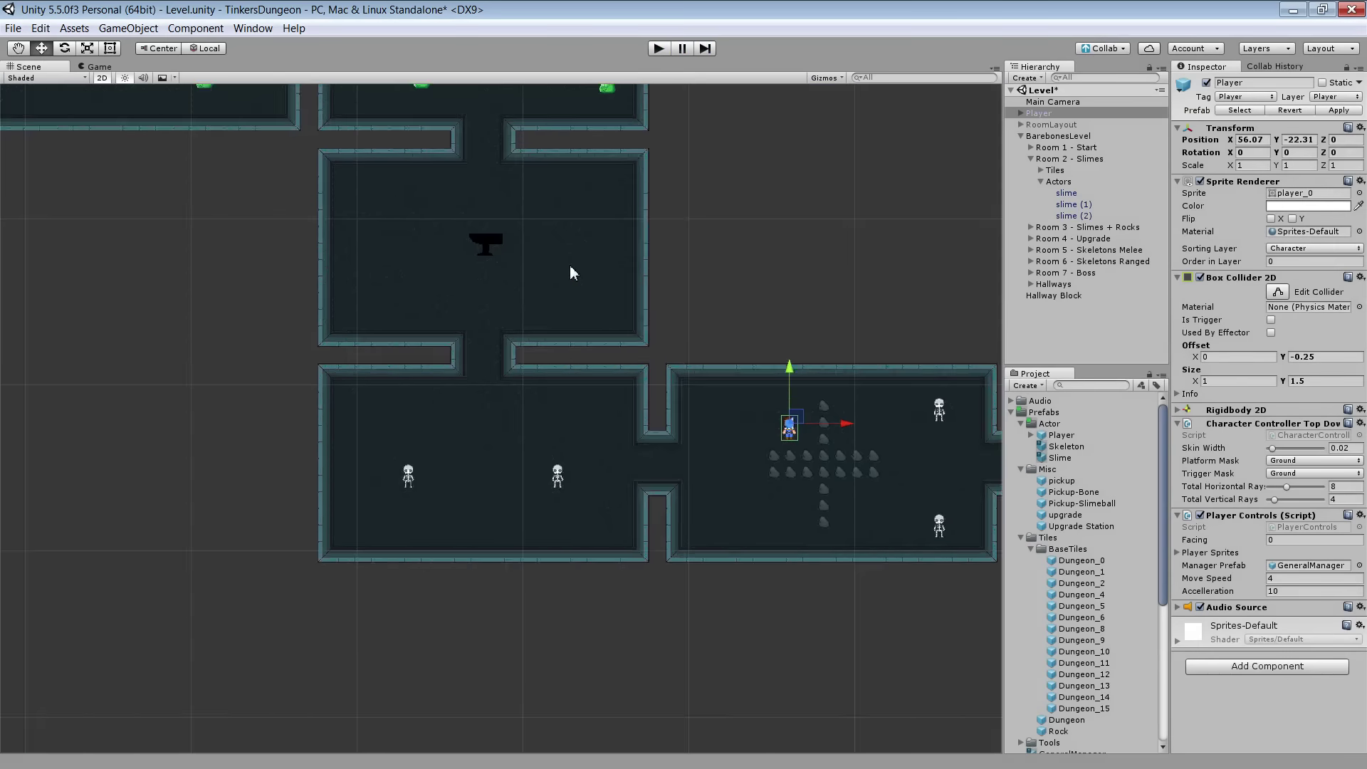
# Move the Player back into the start room at about X -3.63, Y 1.26, and check the skeleton in the boss room
pyautogui.scroll(-4, 570, 265)
pyautogui.moveTo(685, 424); pyautogui.dragTo(49, 171)
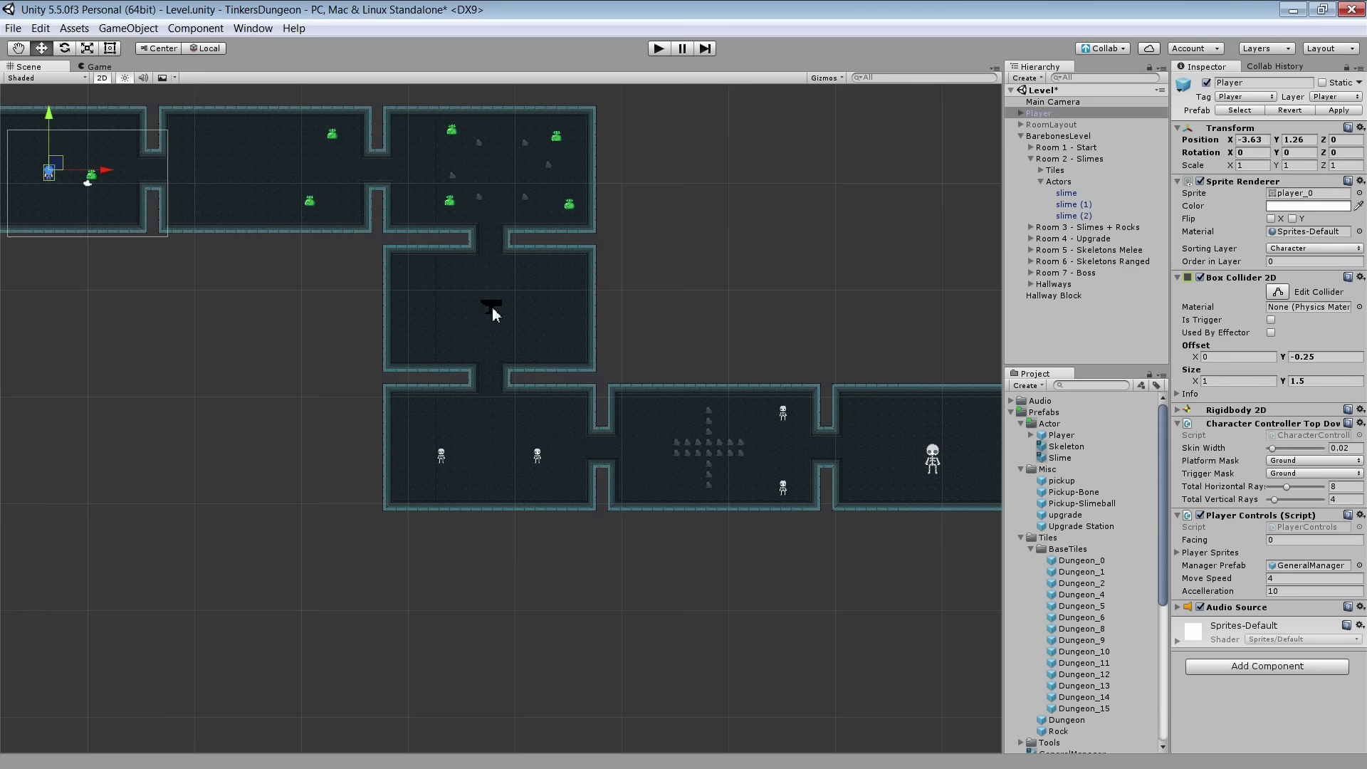
pyautogui.moveTo(951, 462); pyautogui.dragTo(669, 420)
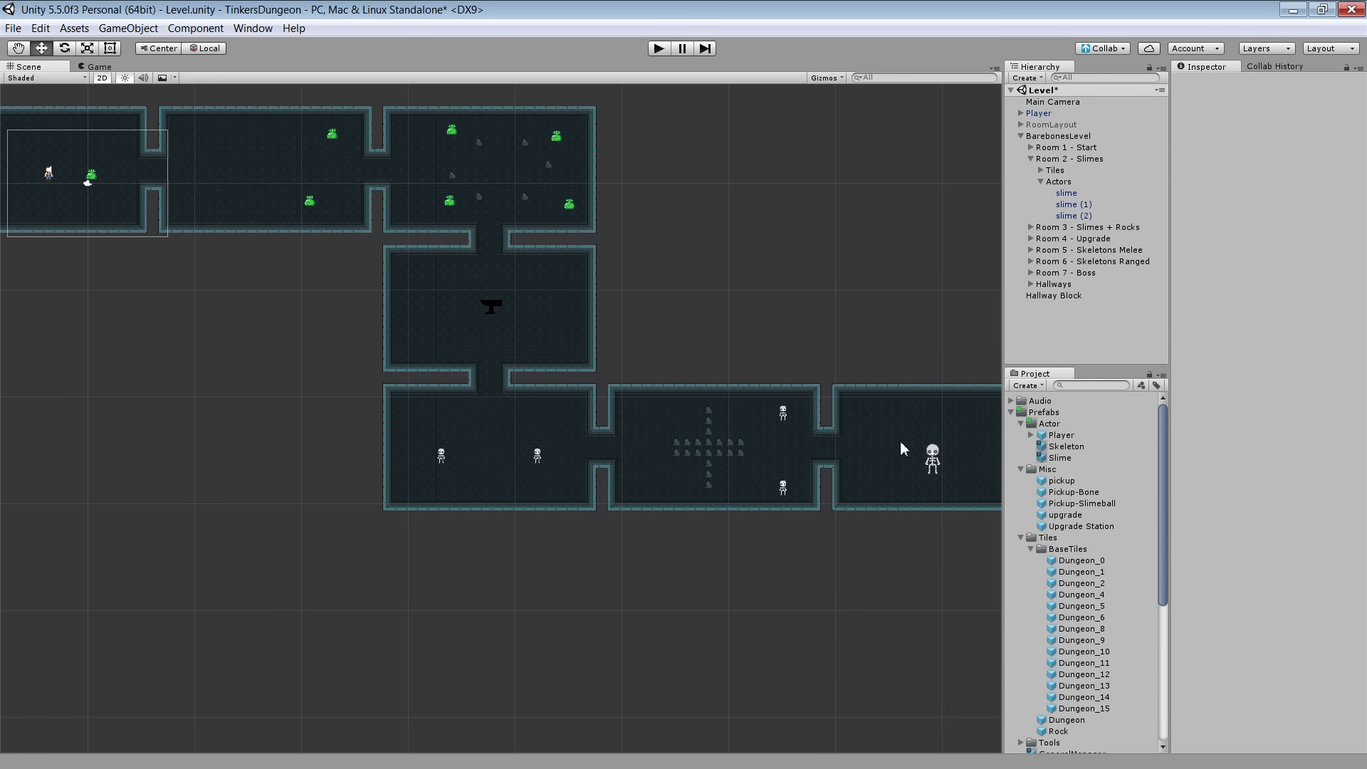
pyautogui.click(932, 463)
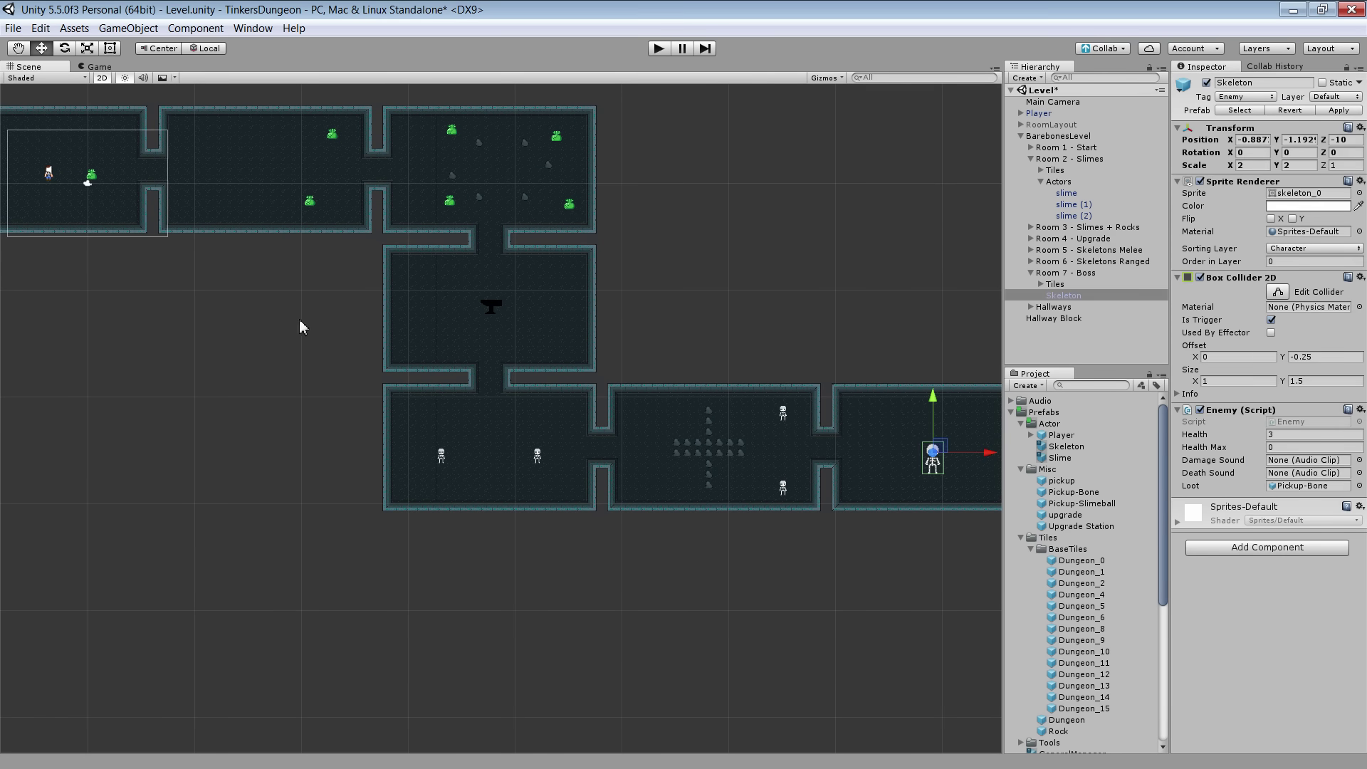
pyautogui.moveTo(300, 327); pyautogui.dragTo(674, 484, button='middle')
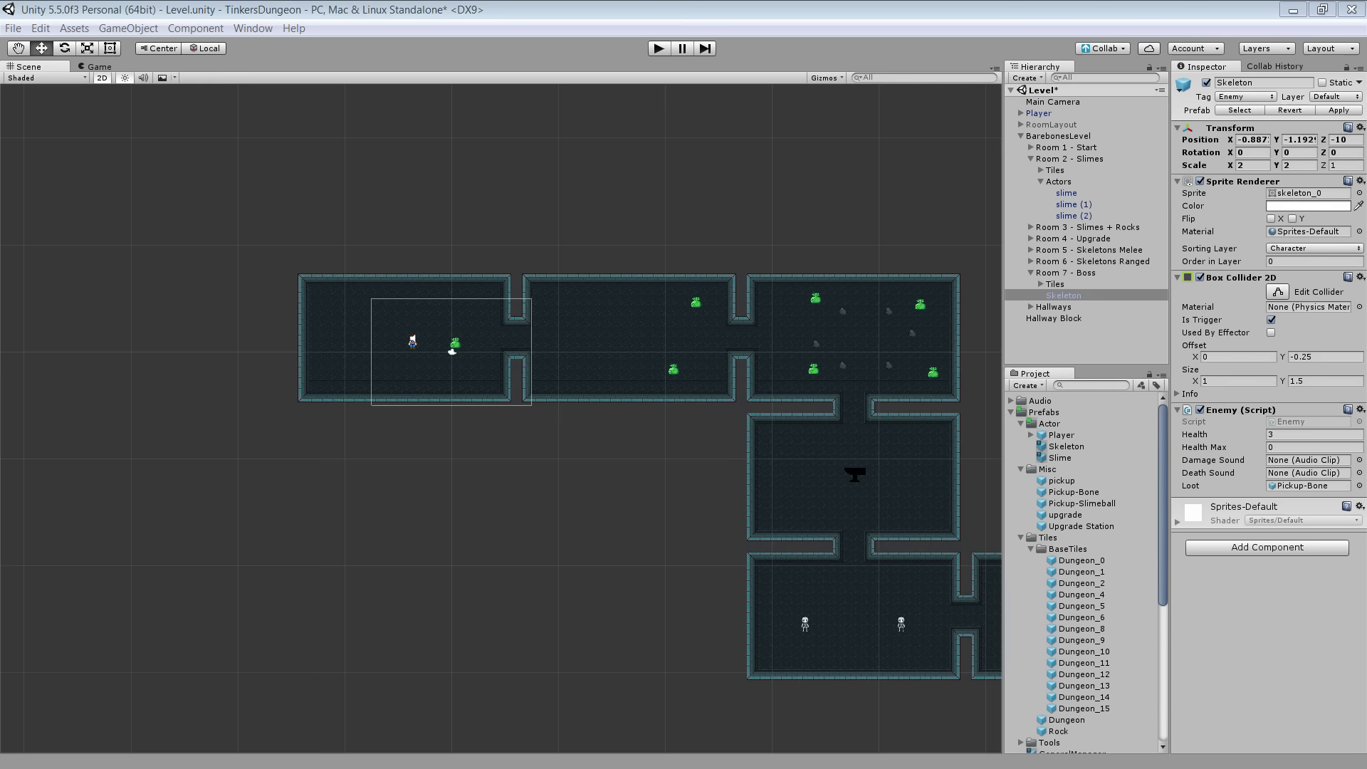
pyautogui.click(553, 459)
# Apply slime (1)'s Slime Movement script to the Slime prefab, and move slime (1) into Room 2 at about X -4.44, Y 0.97
pyautogui.scroll(8, 605, 477)
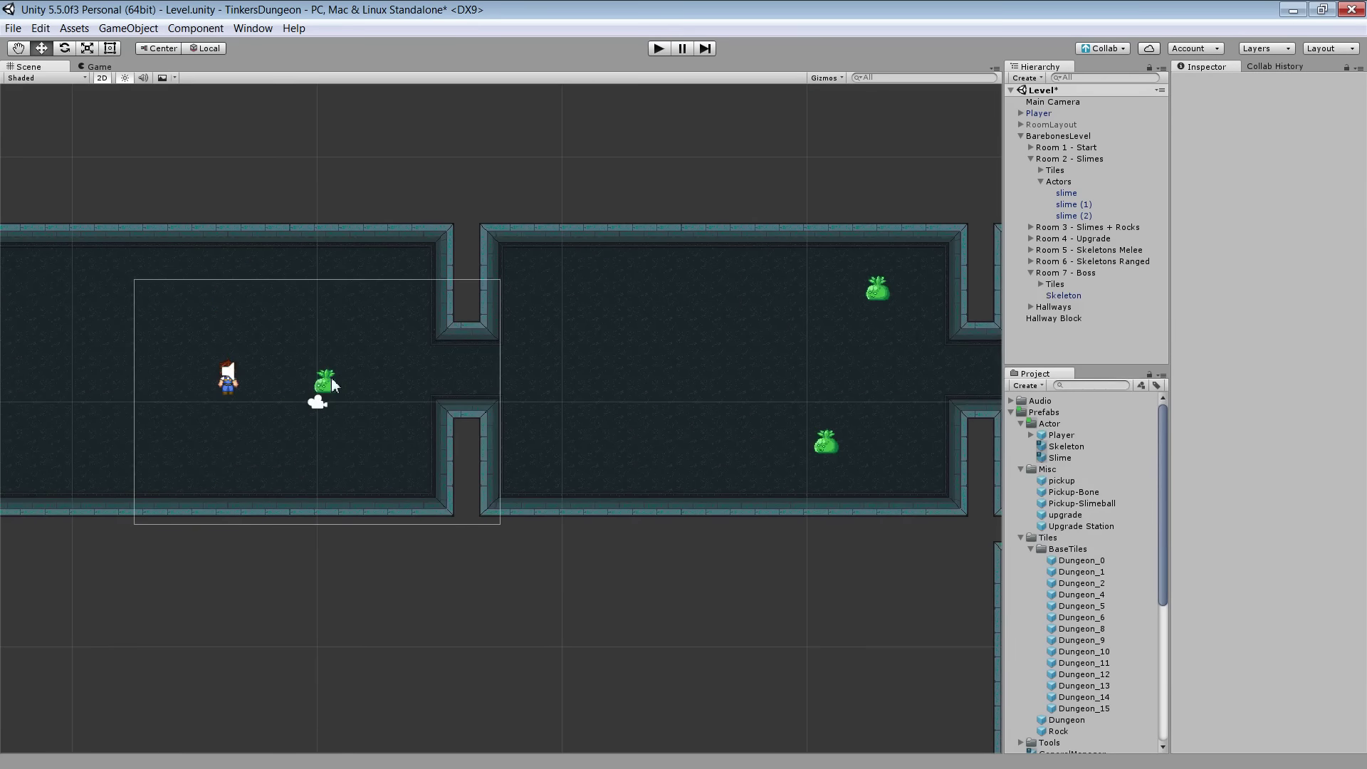
pyautogui.click(326, 385)
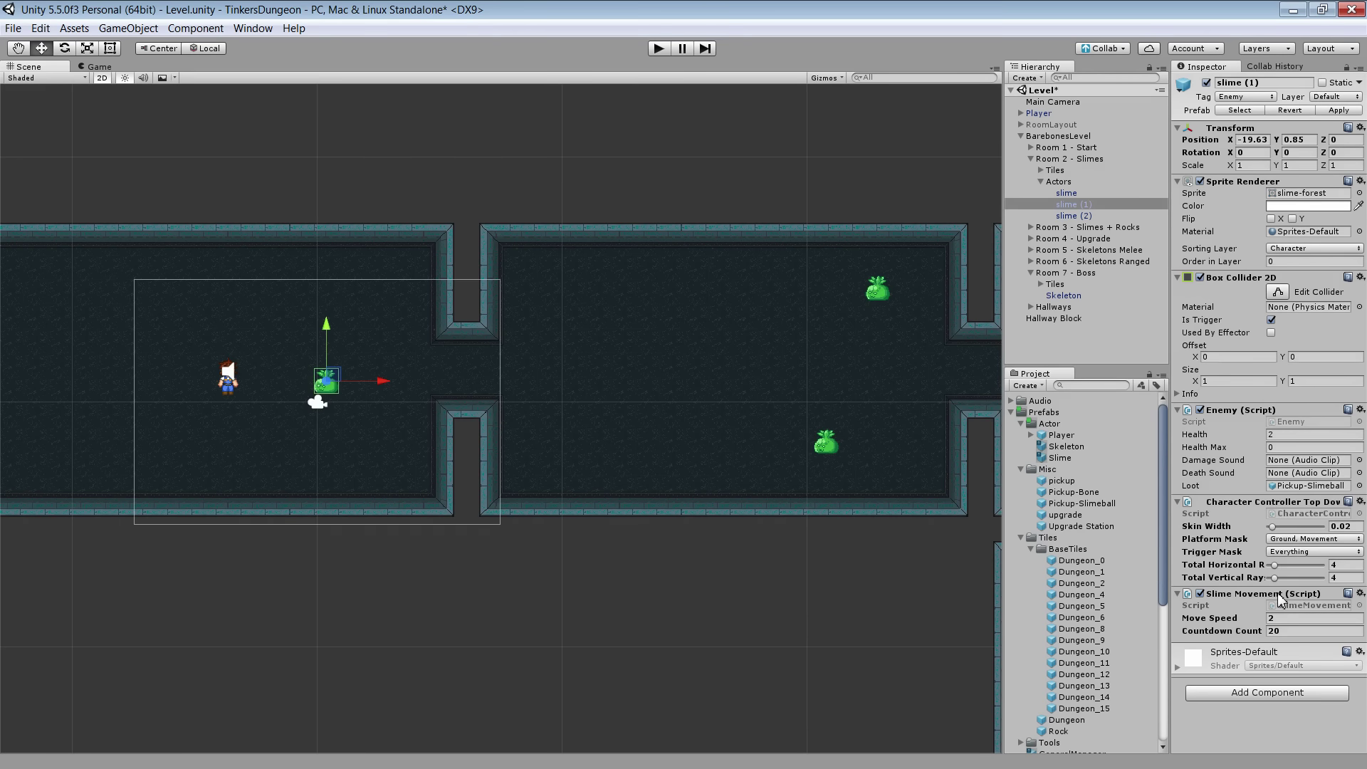
pyautogui.moveTo(1280, 598); pyautogui.dragTo(1057, 462)
pyautogui.moveTo(335, 385); pyautogui.dragTo(706, 384)
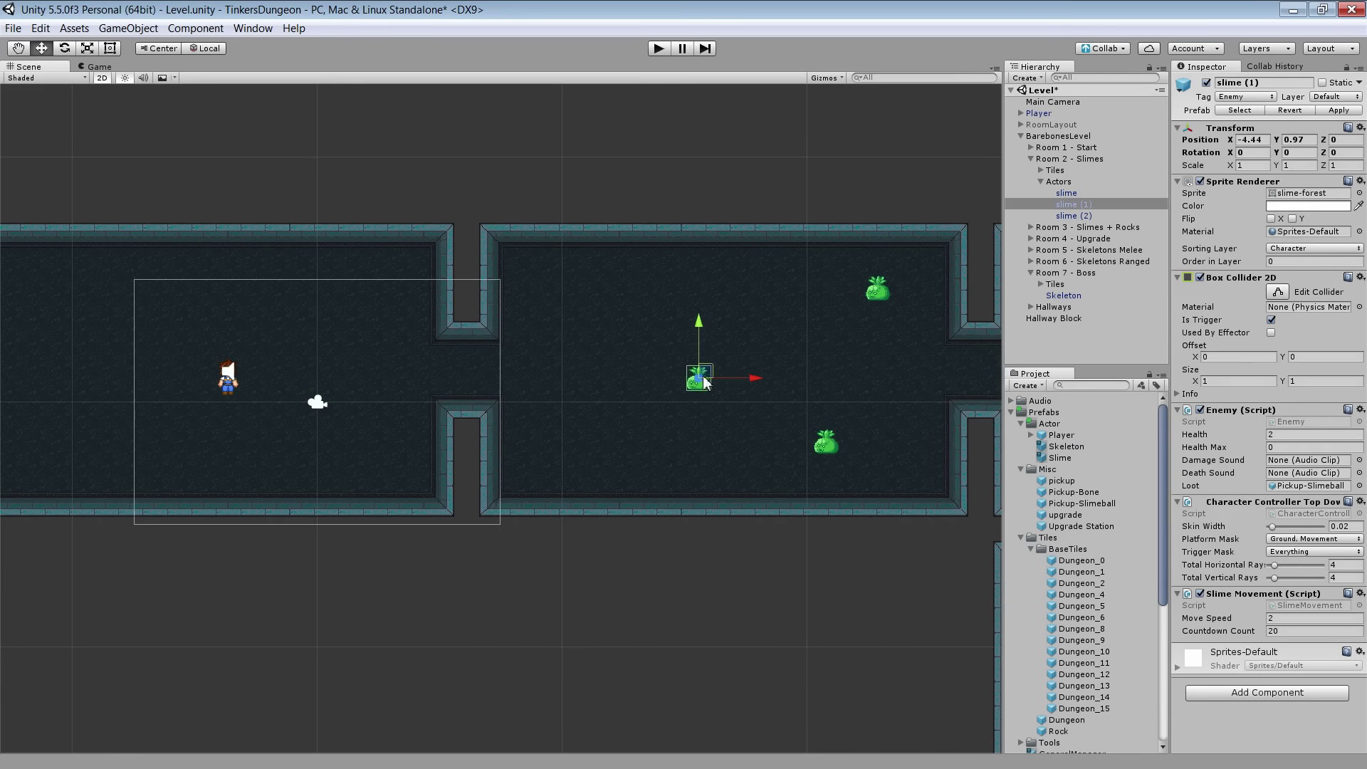
# Duplicate the Hallway Block and place the copy in the hallway between Rooms 2 and 3, at about X 27.02, Y 1.33
pyautogui.click(1054, 318)
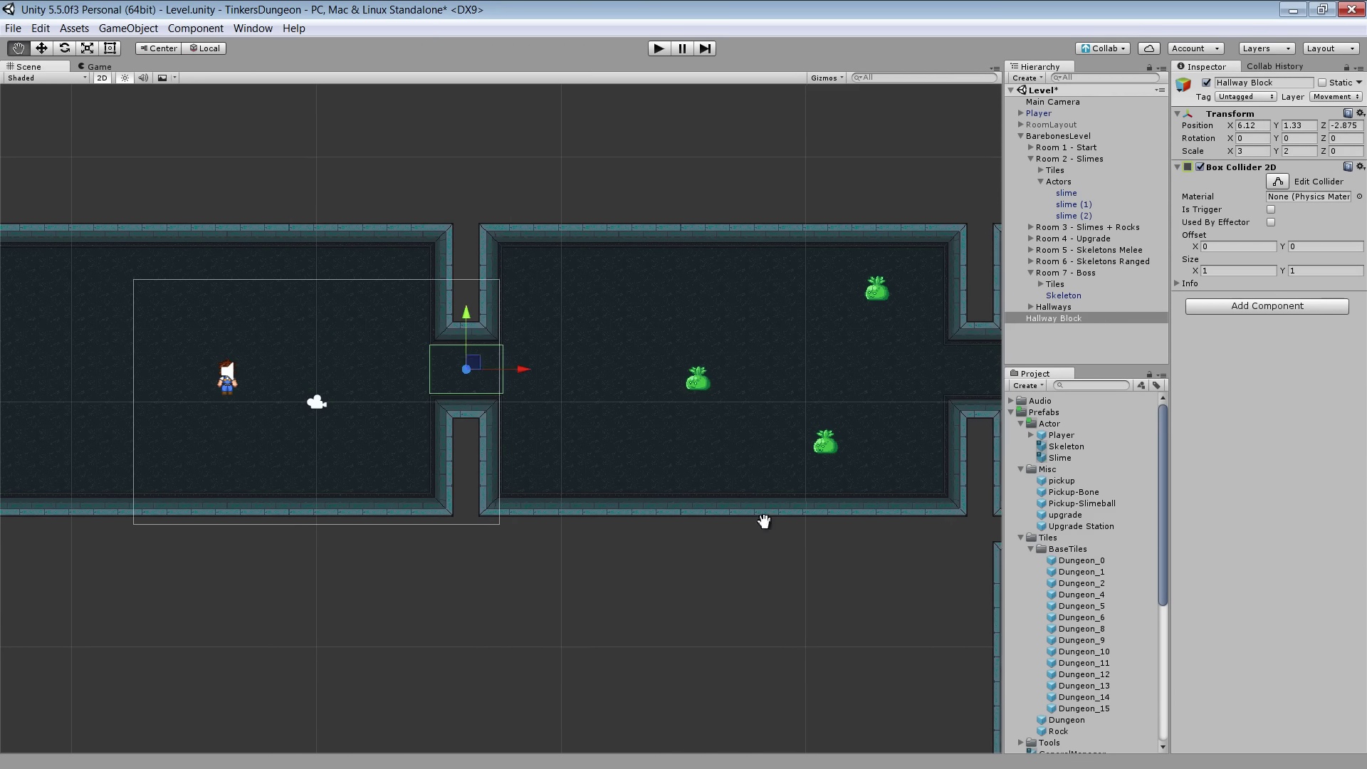
pyautogui.moveTo(763, 519); pyautogui.dragTo(588, 542, button='middle')
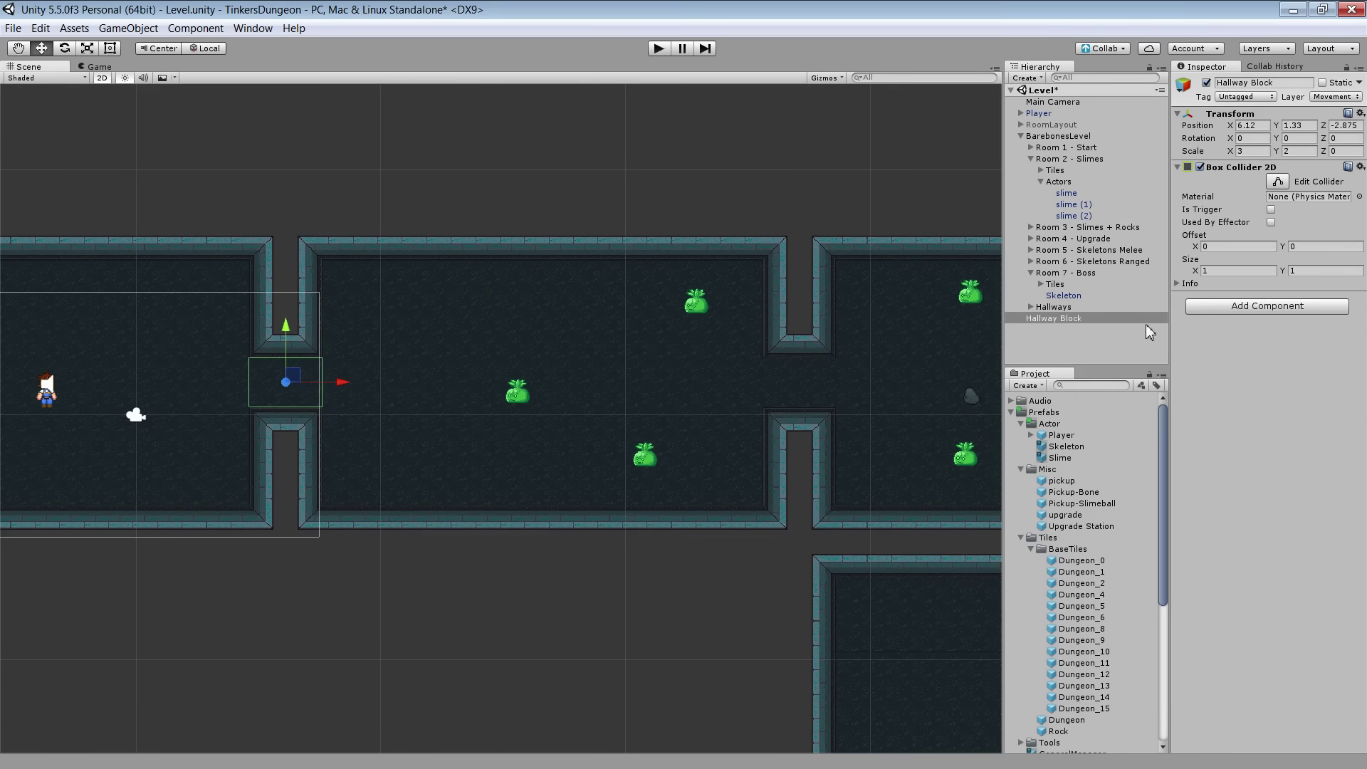
pyautogui.hotkey('ctrl', 'd')
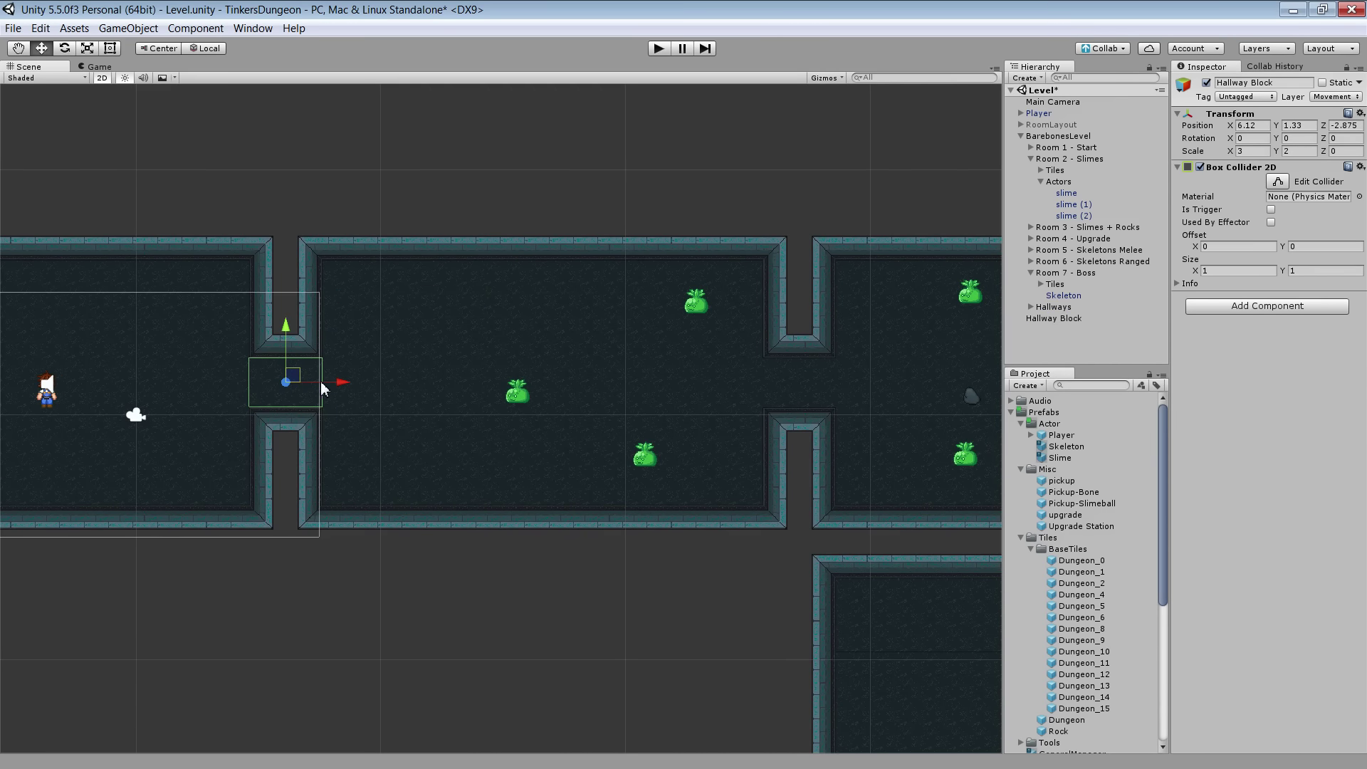
pyautogui.moveTo(317, 388); pyautogui.dragTo(812, 385)
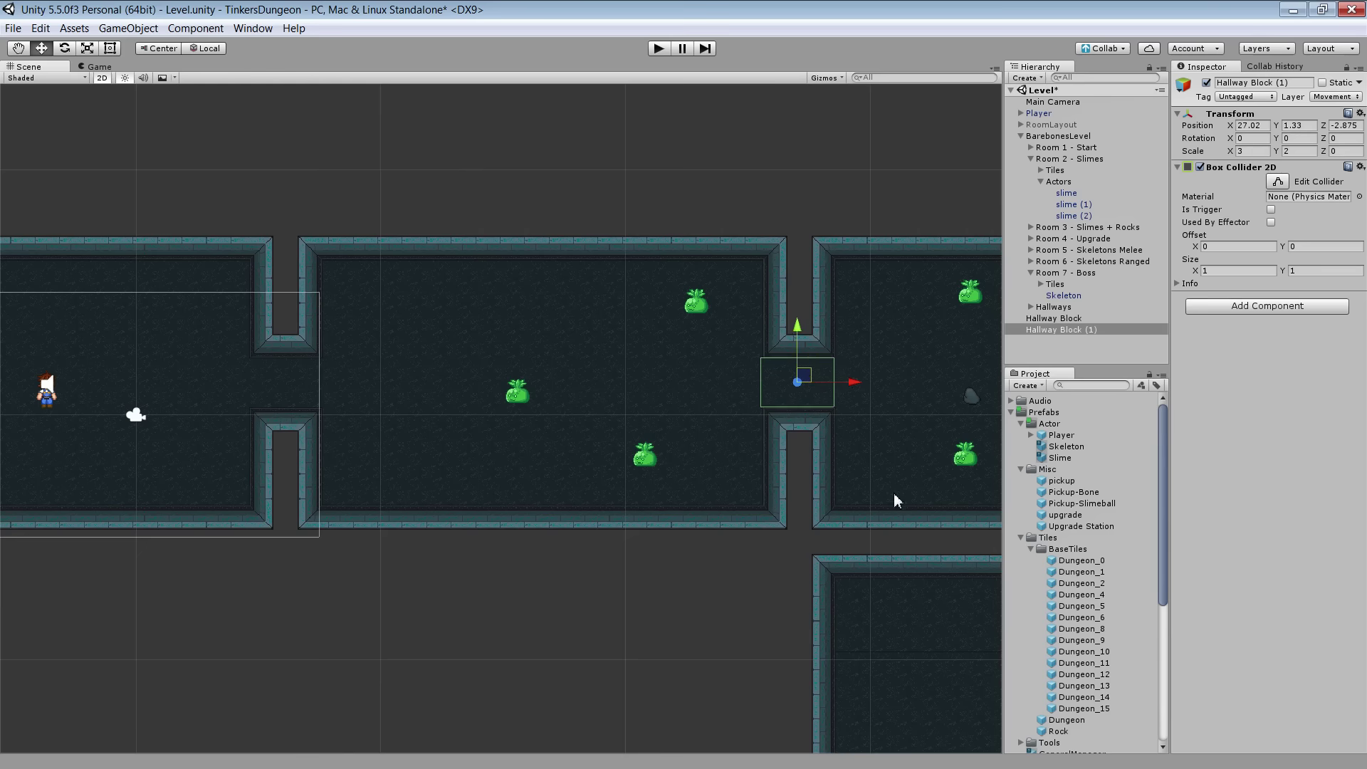
# Add another copy of the Hallway Block in the vertical hallway between Room 3 and the upgrade room, at about X 37.84, Y -4.82
pyautogui.moveTo(895, 494); pyautogui.dragTo(641, 463, button='middle')
pyautogui.hotkey('ctrl', 'd')
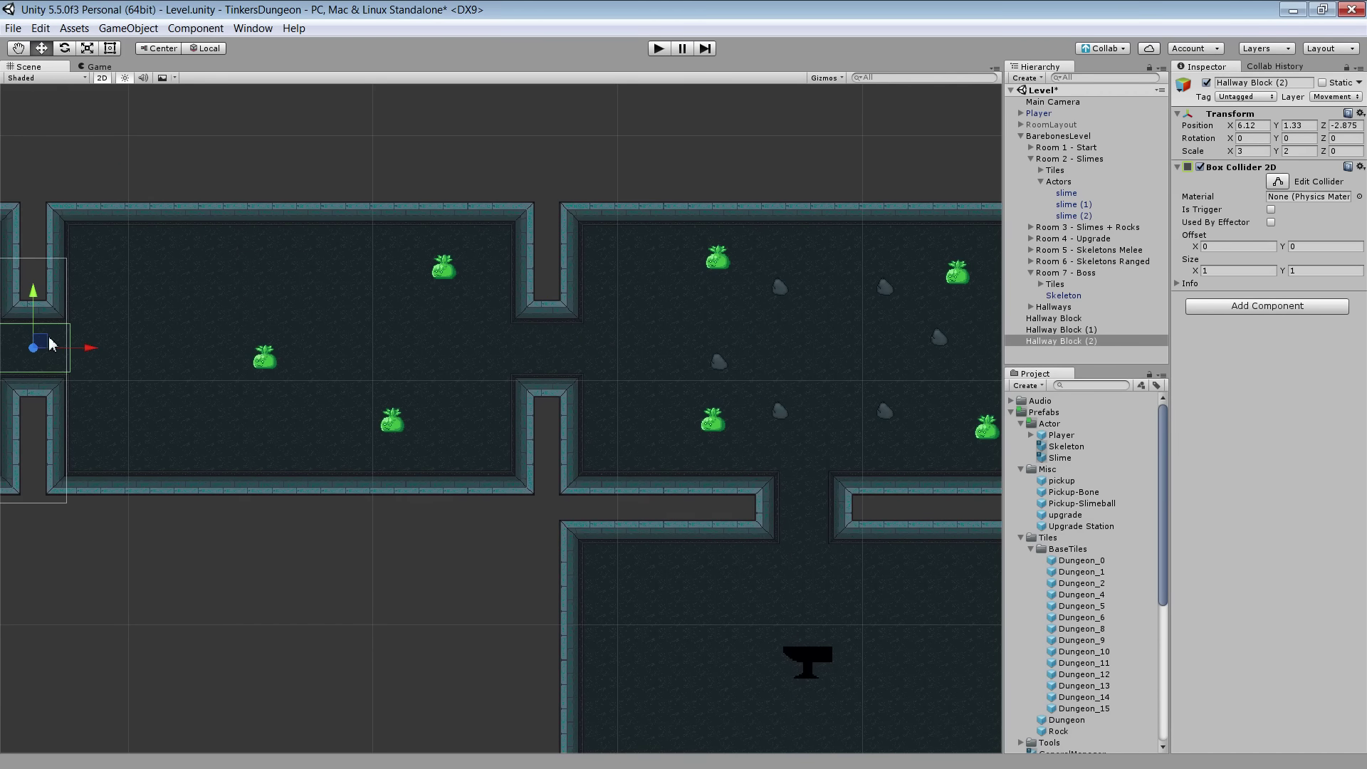
pyautogui.moveTo(50, 344); pyautogui.dragTo(826, 491)
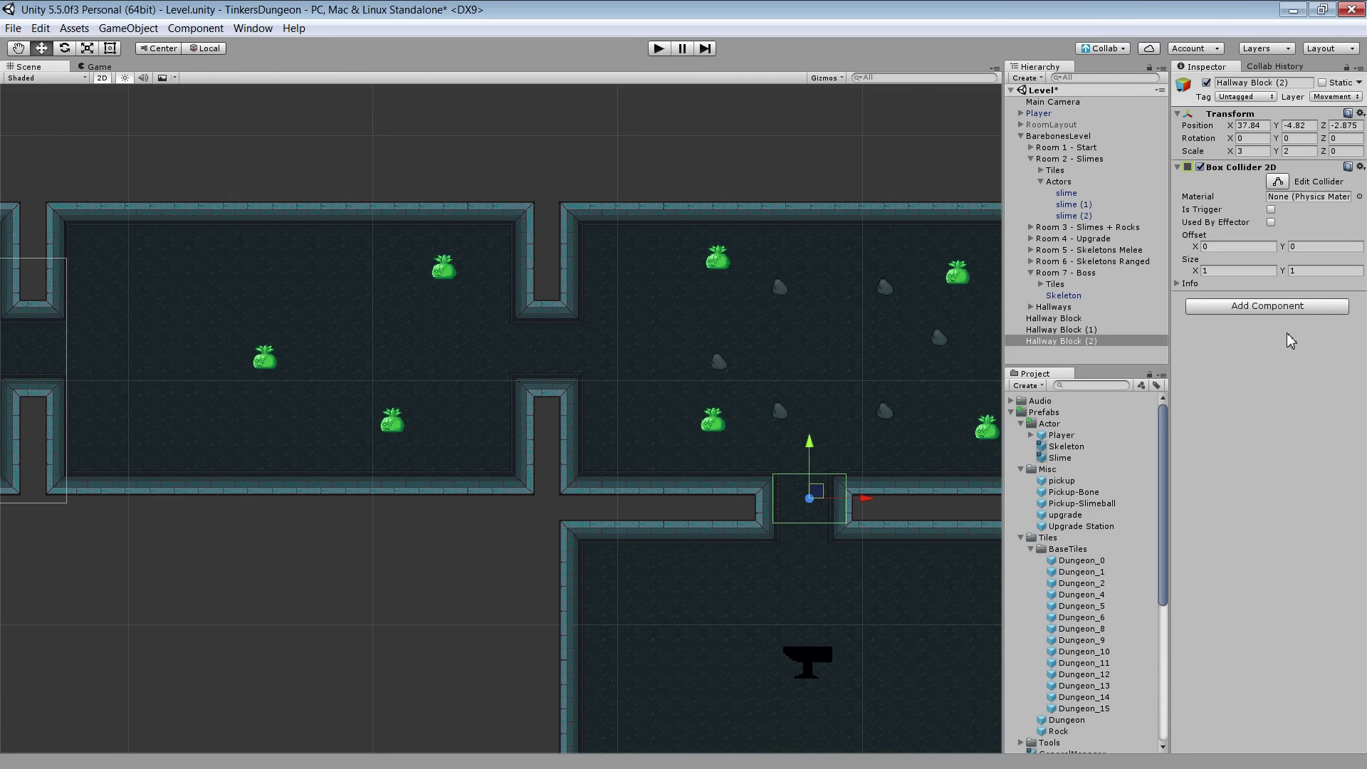
# Scale the vertical hallway's block to X 2, Y 3, and recentre it at about X 37.61, Y -5.17
pyautogui.click(1257, 151)
pyautogui.write('2')
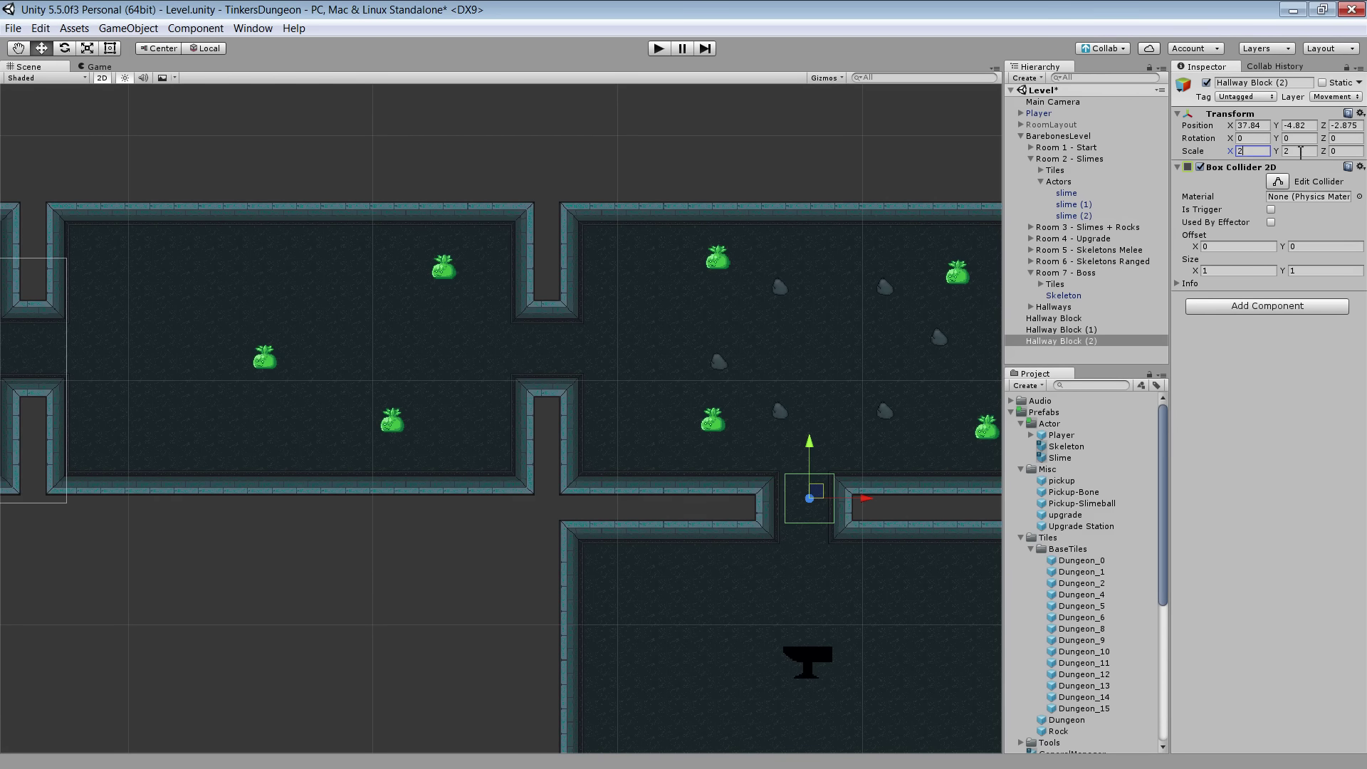
pyautogui.click(1300, 151)
pyautogui.write('3')
pyautogui.moveTo(809, 479); pyautogui.dragTo(814, 494)
# Start the game and walk the player from the start room through the hallway into the room with three slimes
pyautogui.click(659, 48)
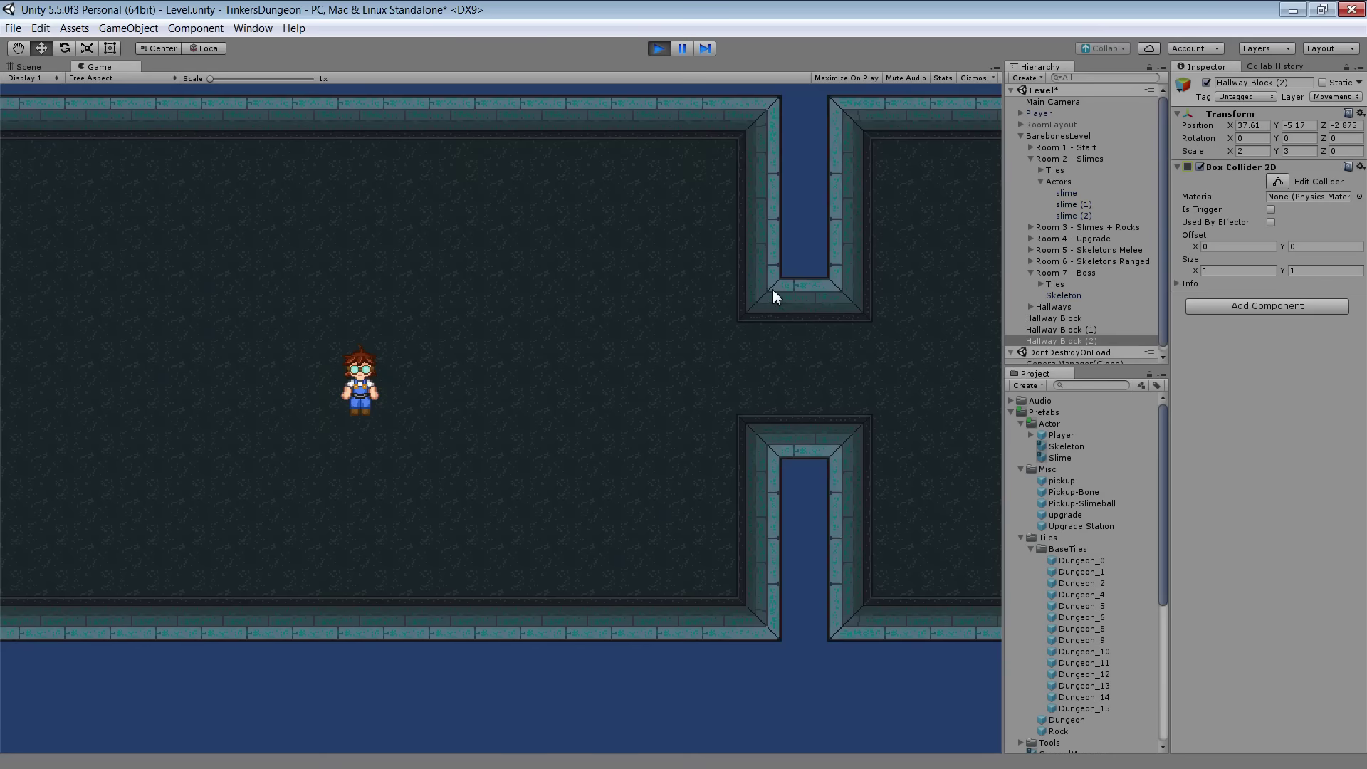
pyautogui.press('d')
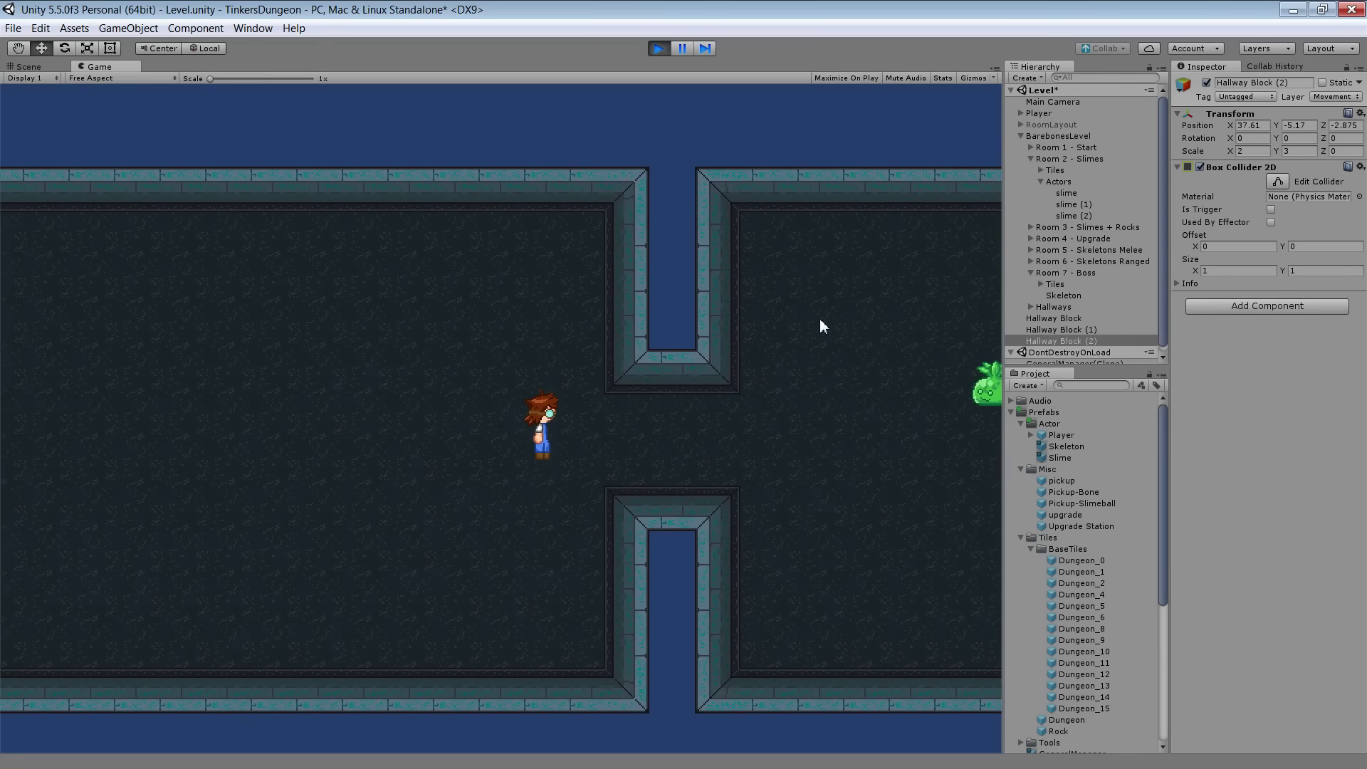
pyautogui.press('d')
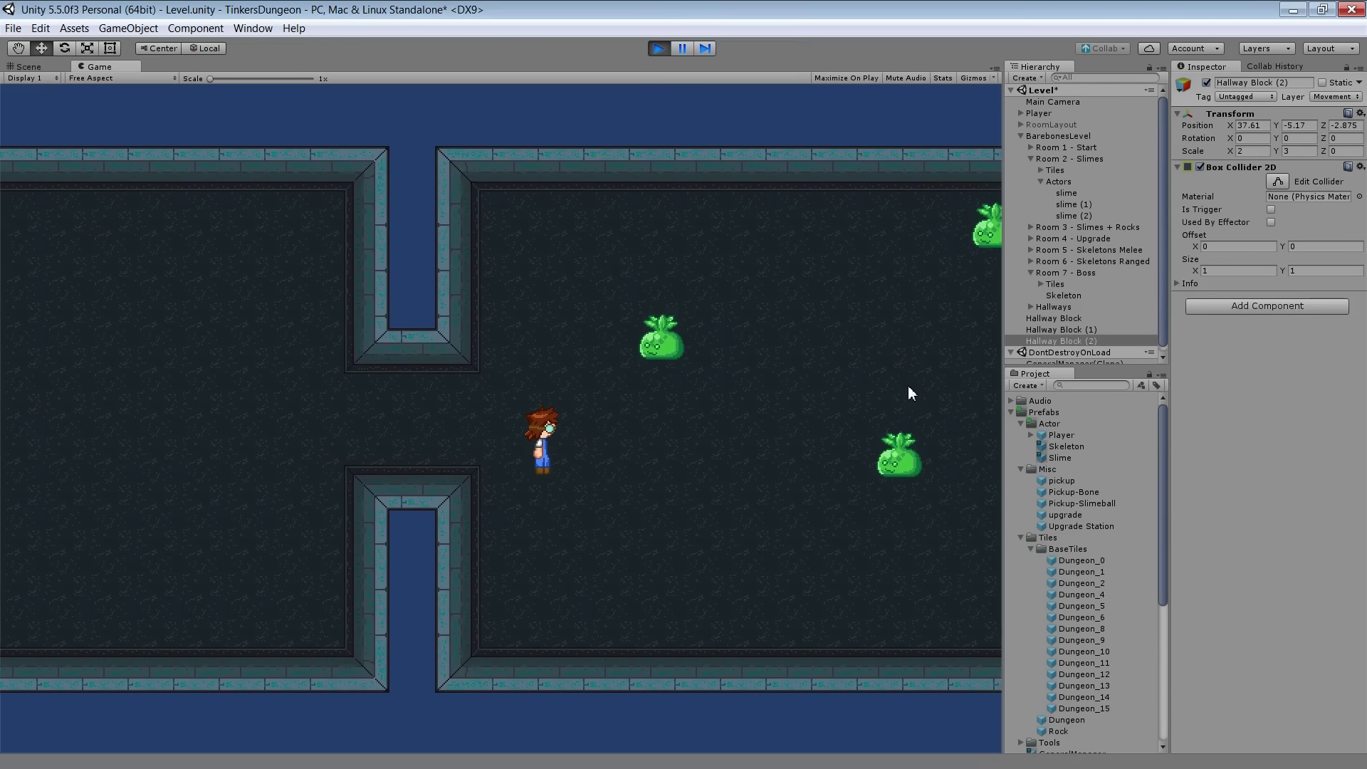
pyautogui.press('s')
pyautogui.press('d')
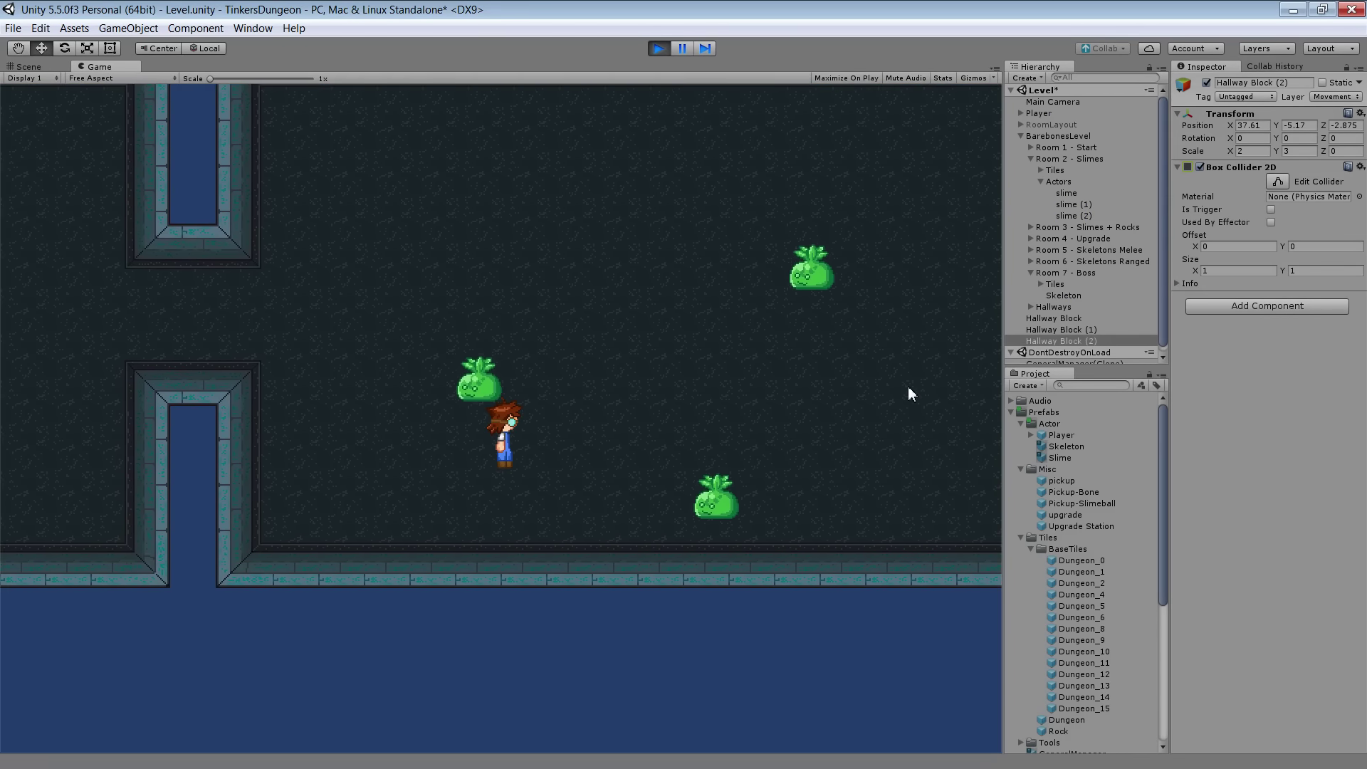
# Walk the player around the three slimes in Room 2 to watch their random movement
pyautogui.press('w')
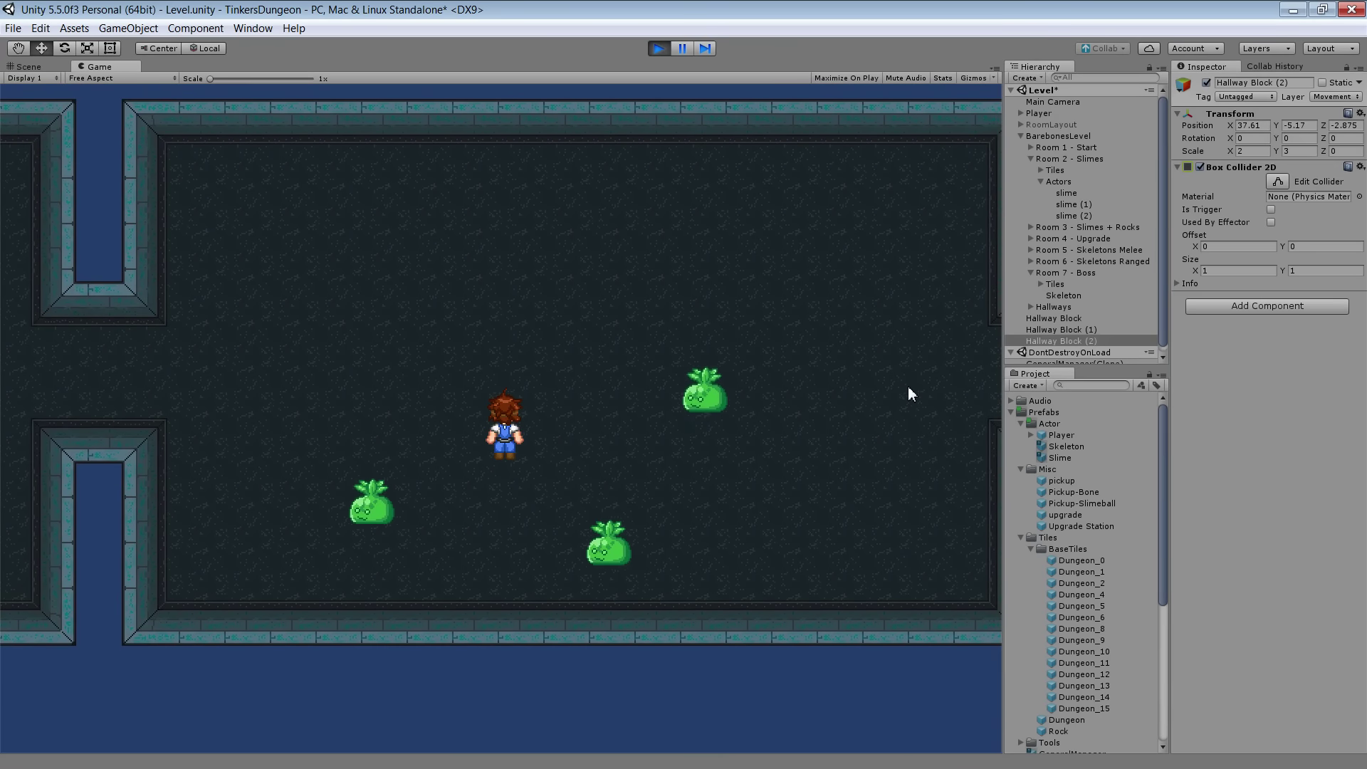
pyautogui.press('w')
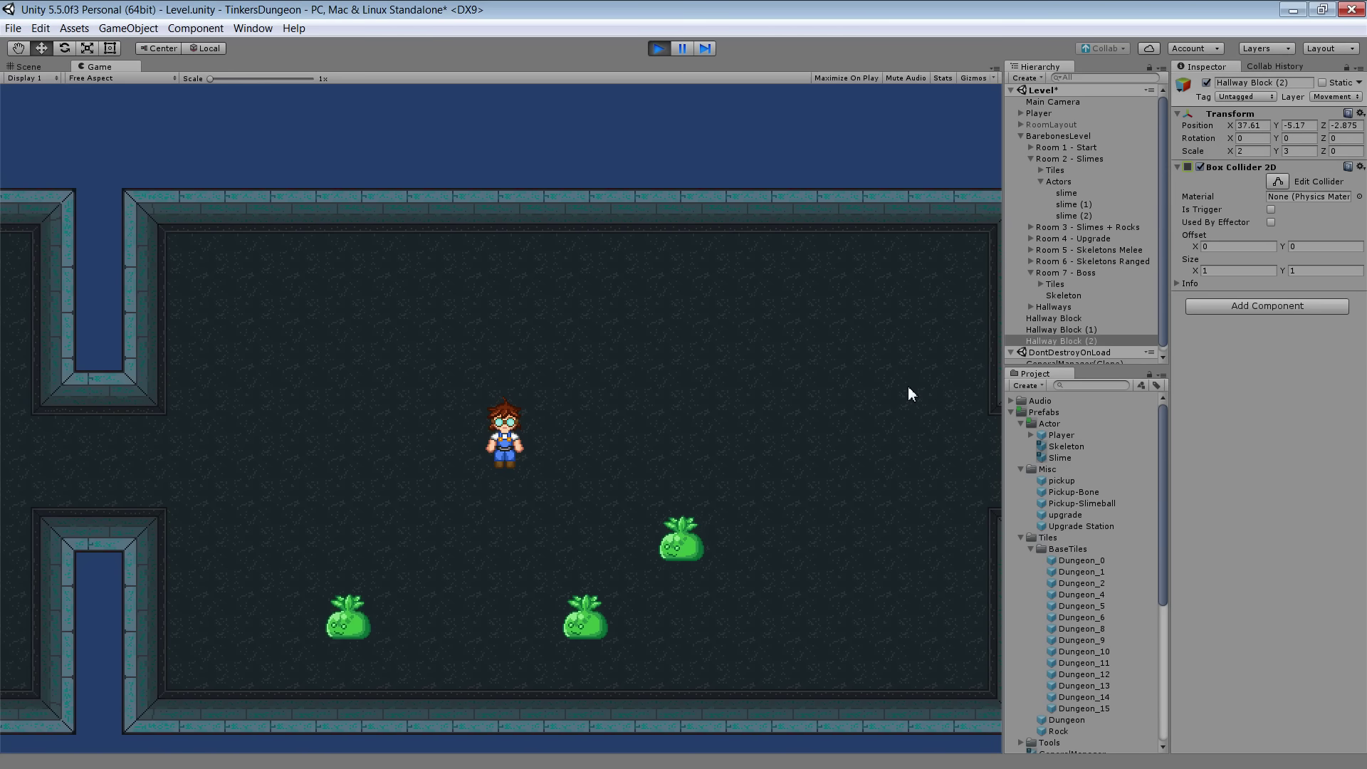
pyautogui.press('d')
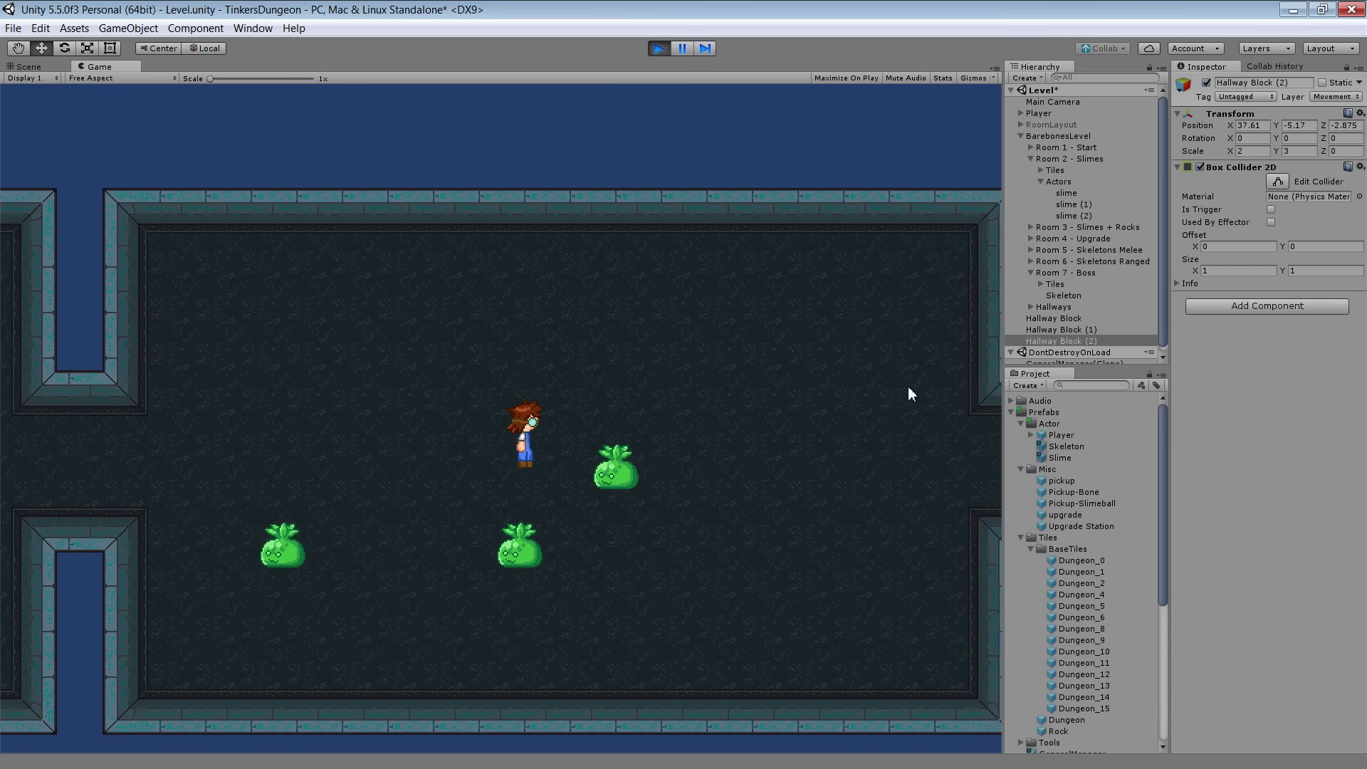
pyautogui.press('s')
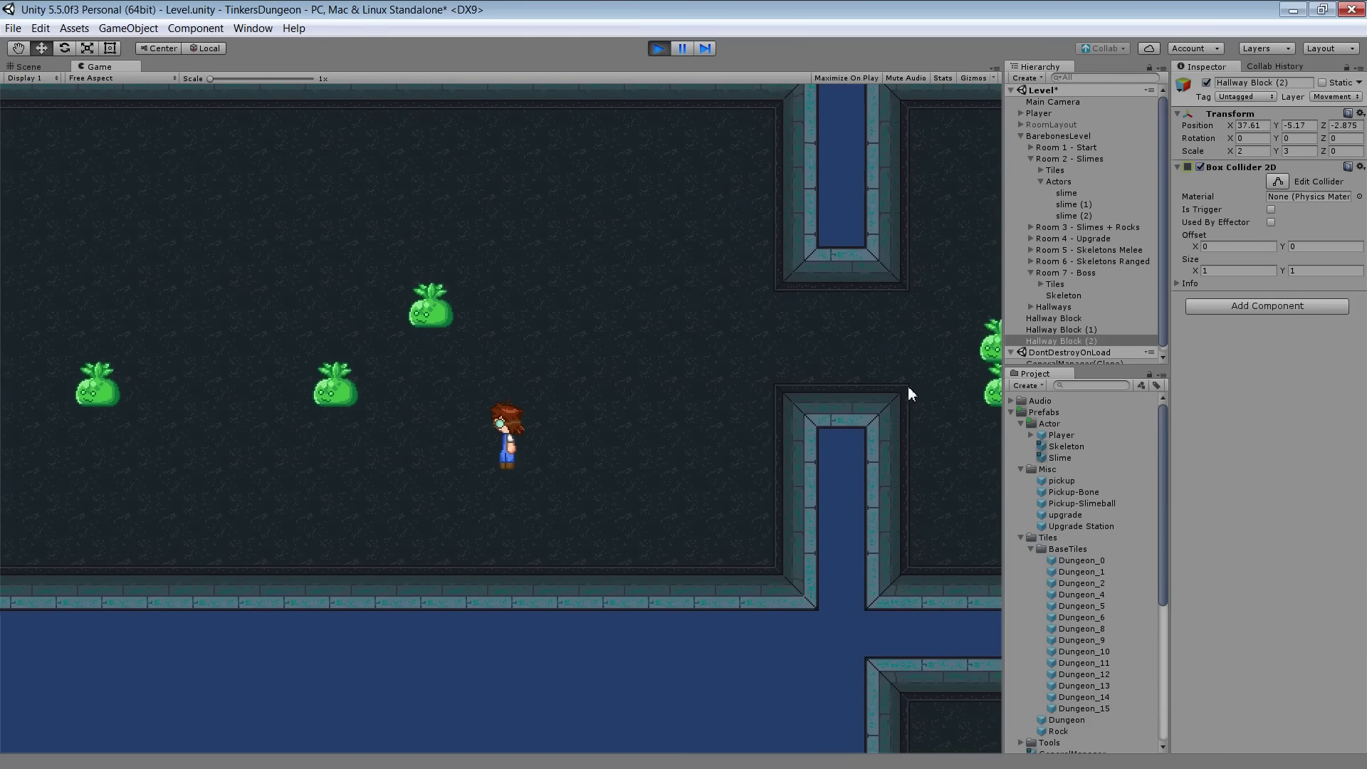
pyautogui.press('w')
pyautogui.press('d')
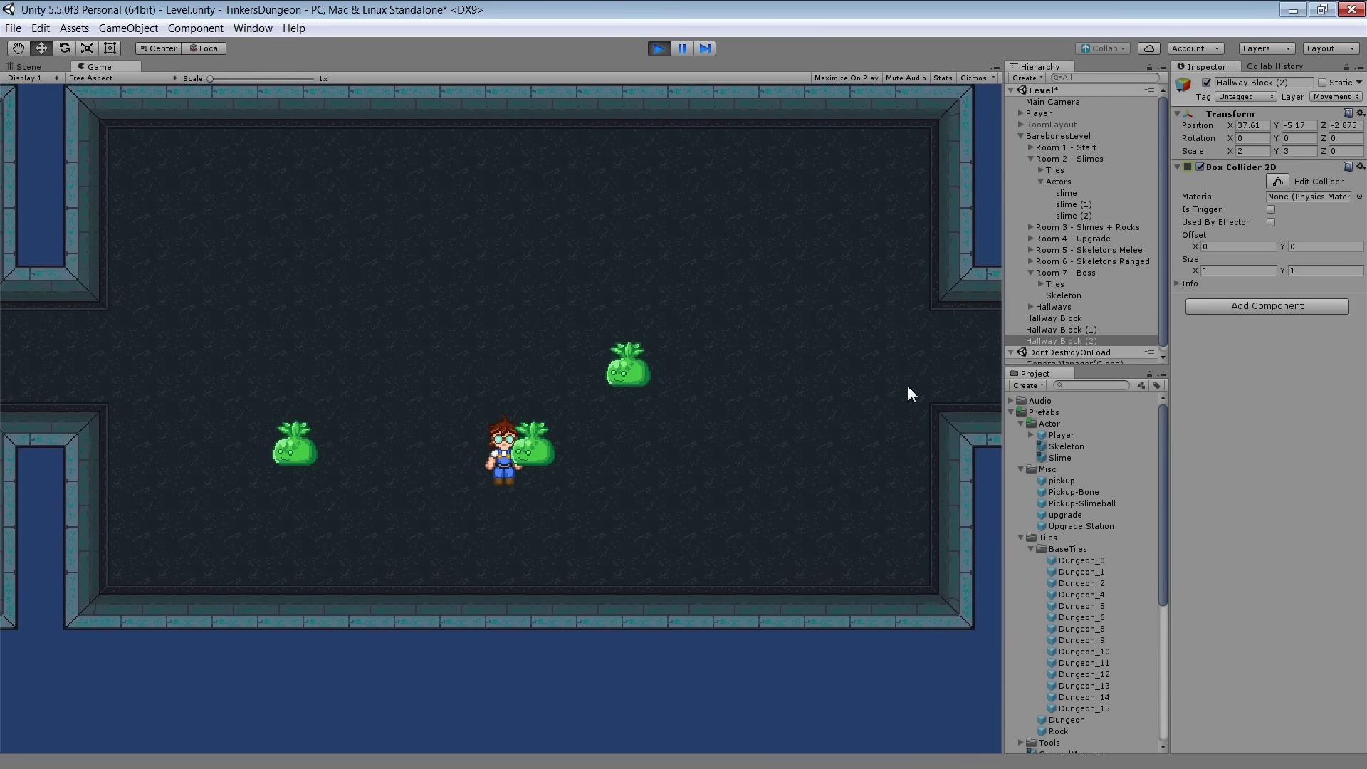
pyautogui.press('s')
pyautogui.press('a')
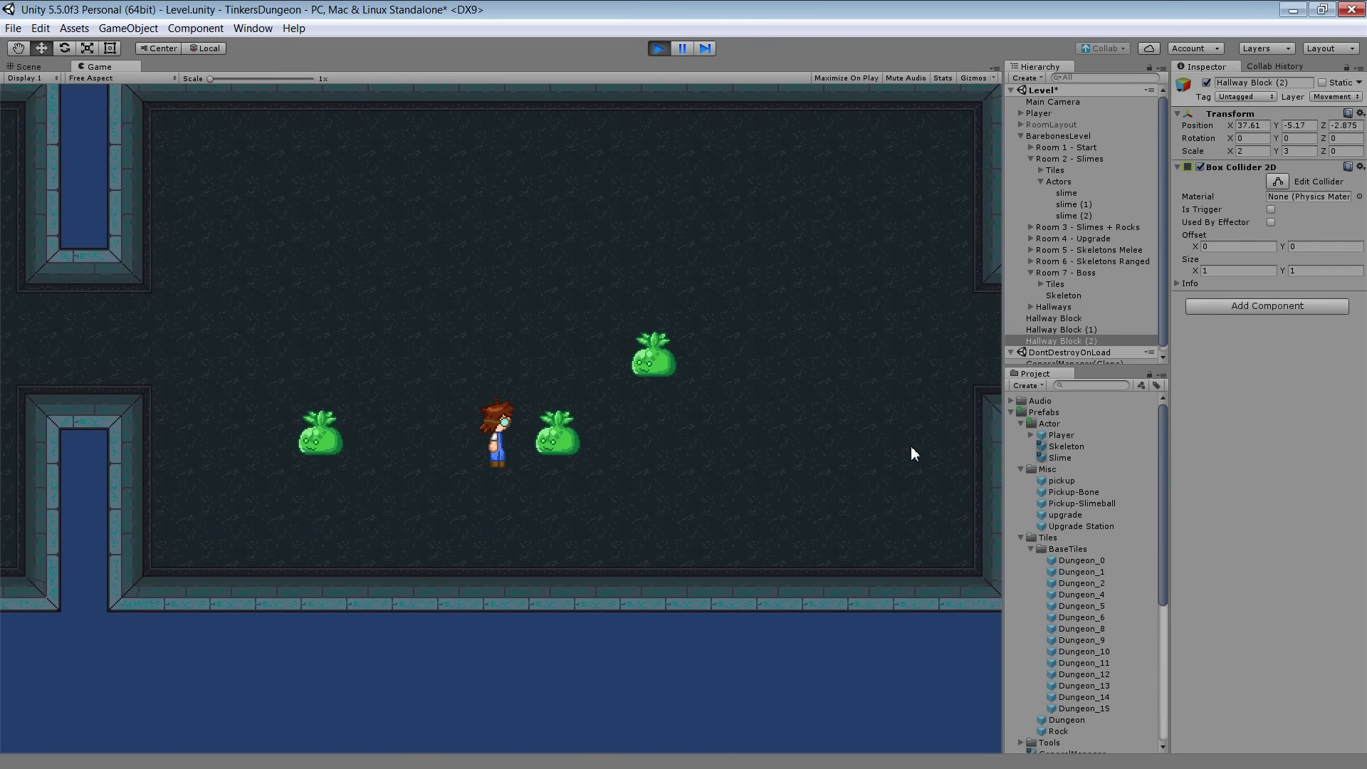
pyautogui.press('w')
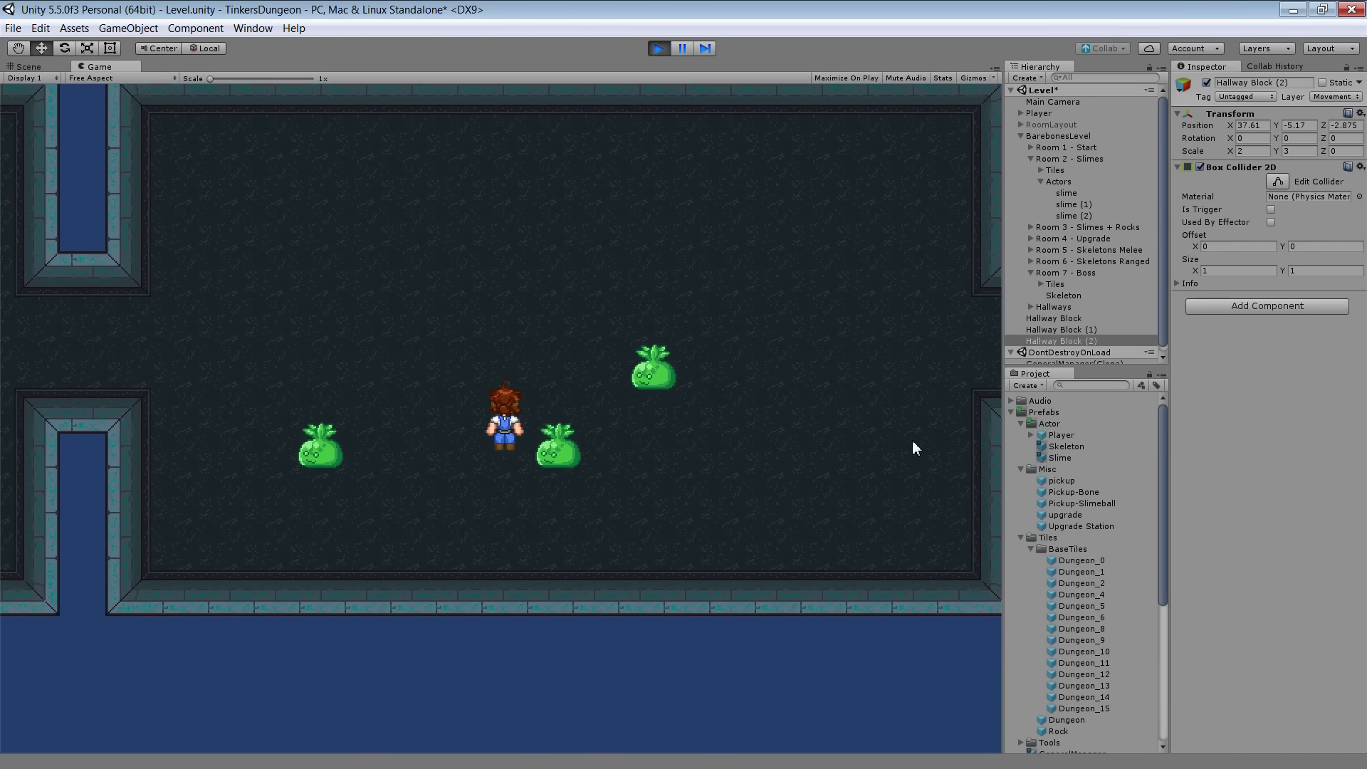
pyautogui.press('s')
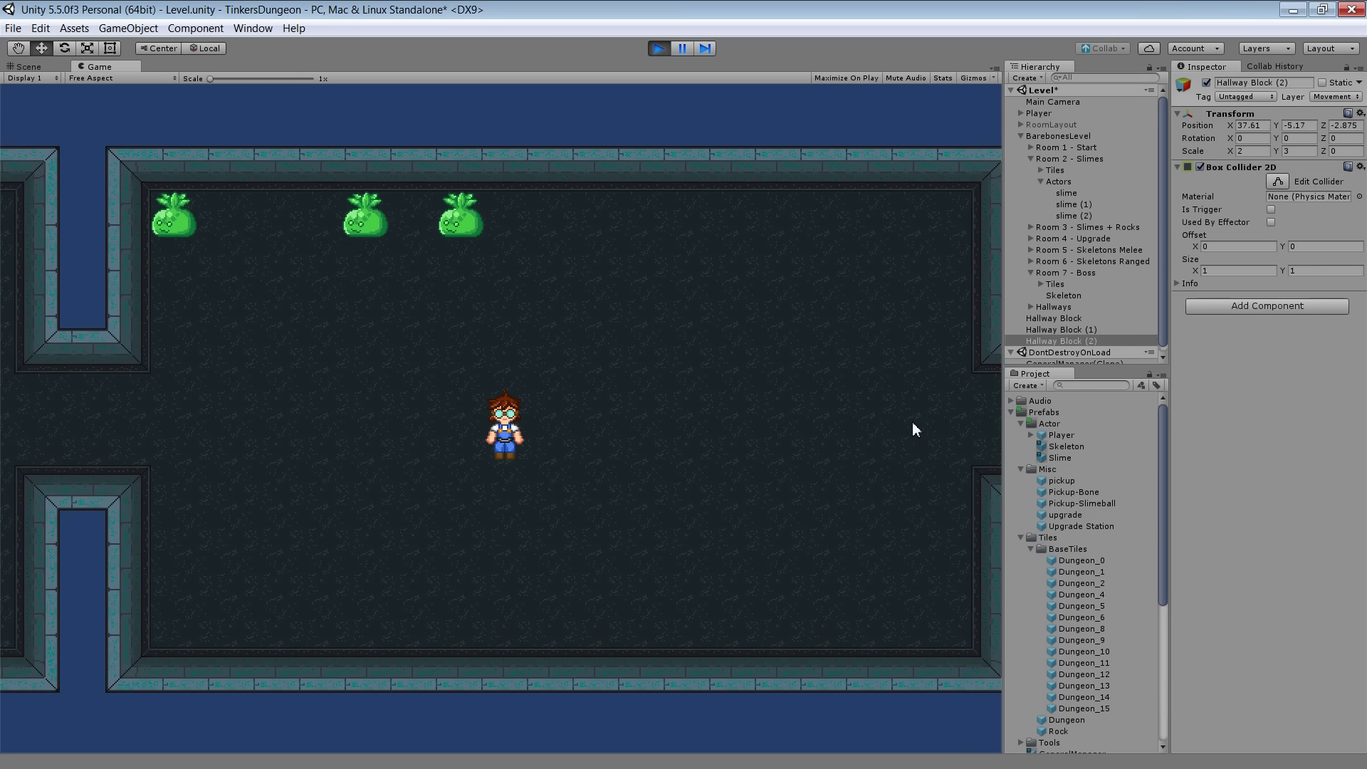
# Set the Slime prefab's Slime Movement Move Speed to 1, and stop the game
pyautogui.click(1064, 457)
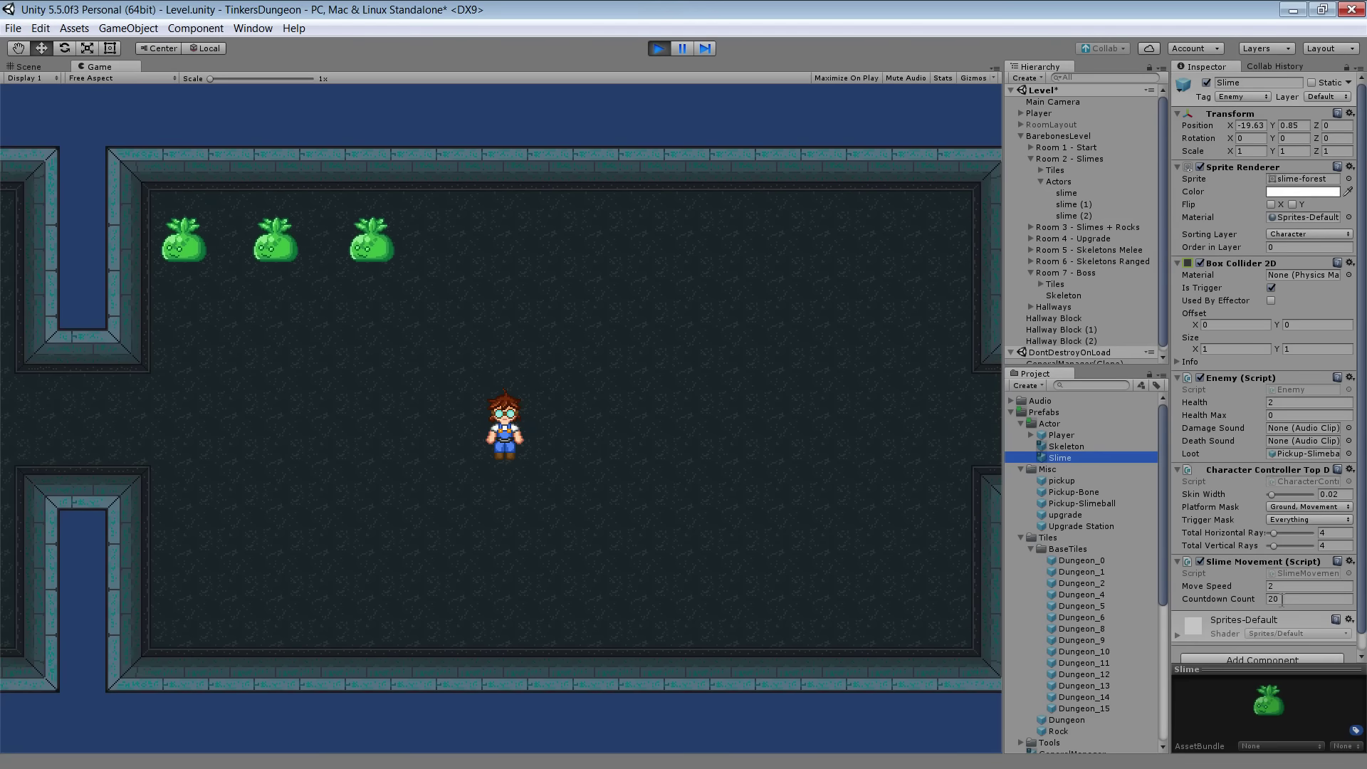
pyautogui.click(1319, 586)
pyautogui.write('1')
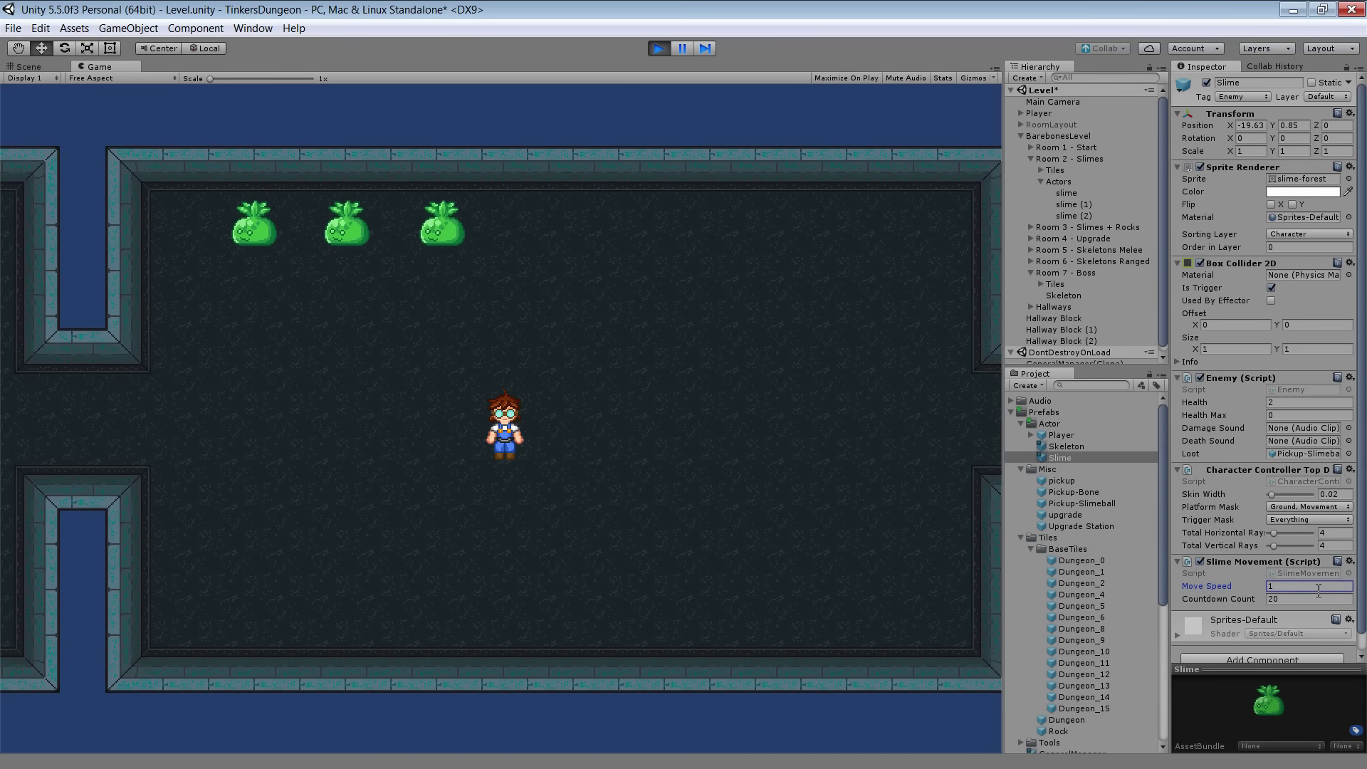
pyautogui.click(681, 93)
pyautogui.click(660, 48)
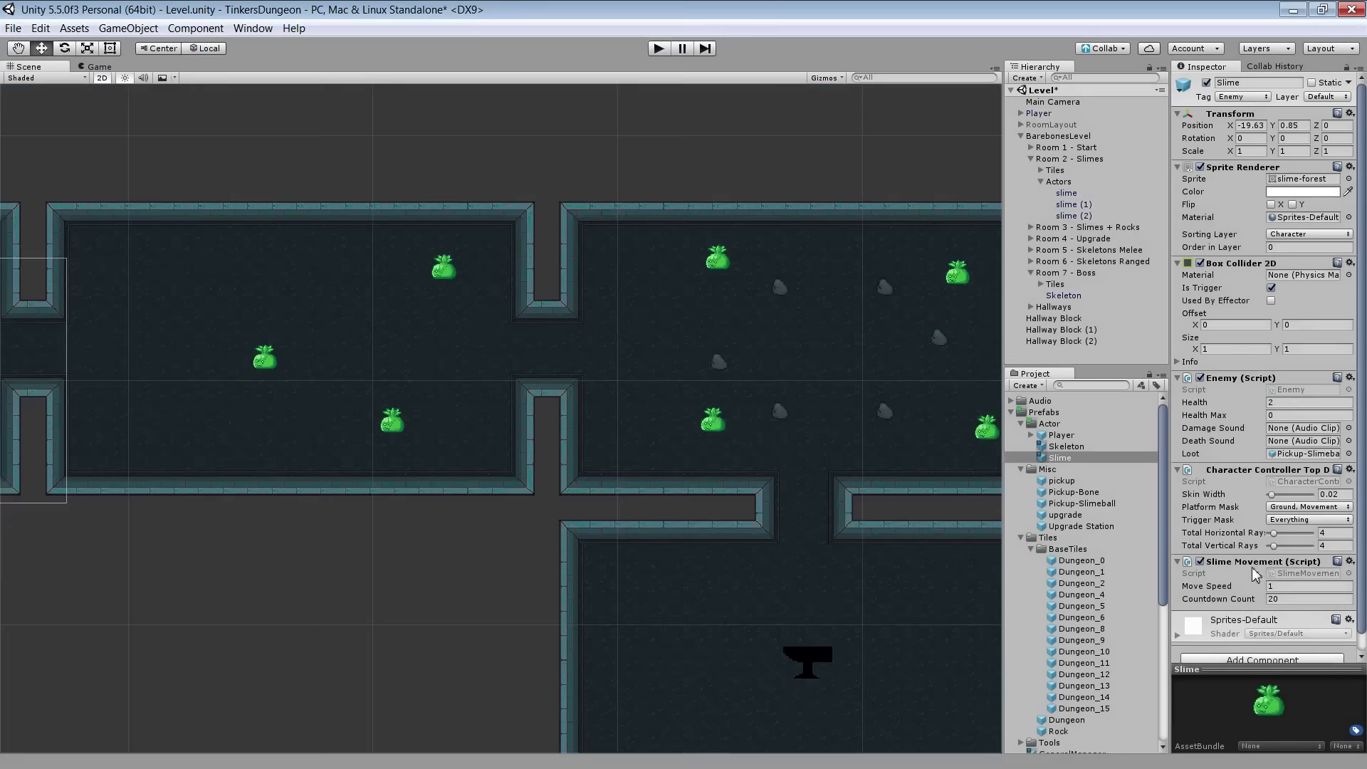
pyautogui.click(1275, 585)
pyautogui.press('Left')
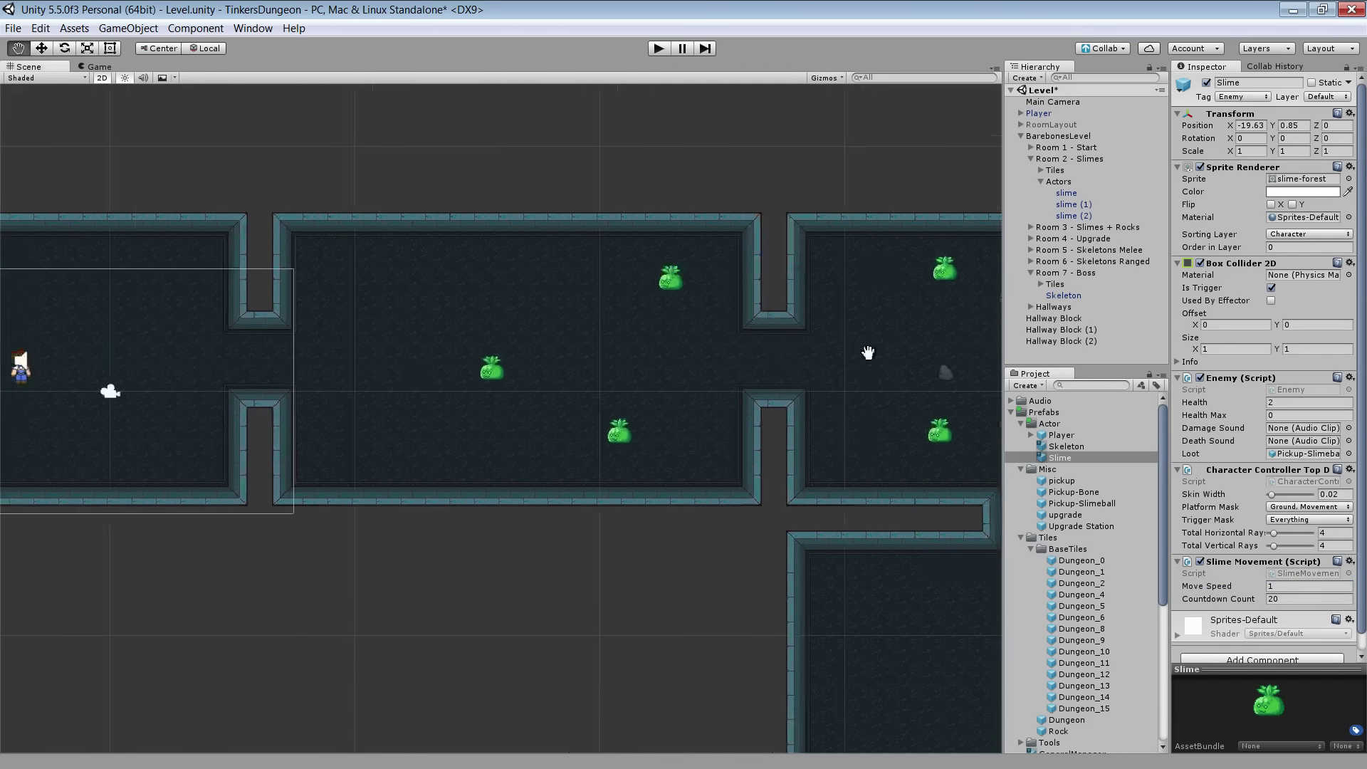
# Move the Player into Room 2 at X 11.3, Y 2.92, start the game and walk the player towards the slimes
pyautogui.moveTo(178, 389); pyautogui.dragTo(546, 349)
pyautogui.click(661, 49)
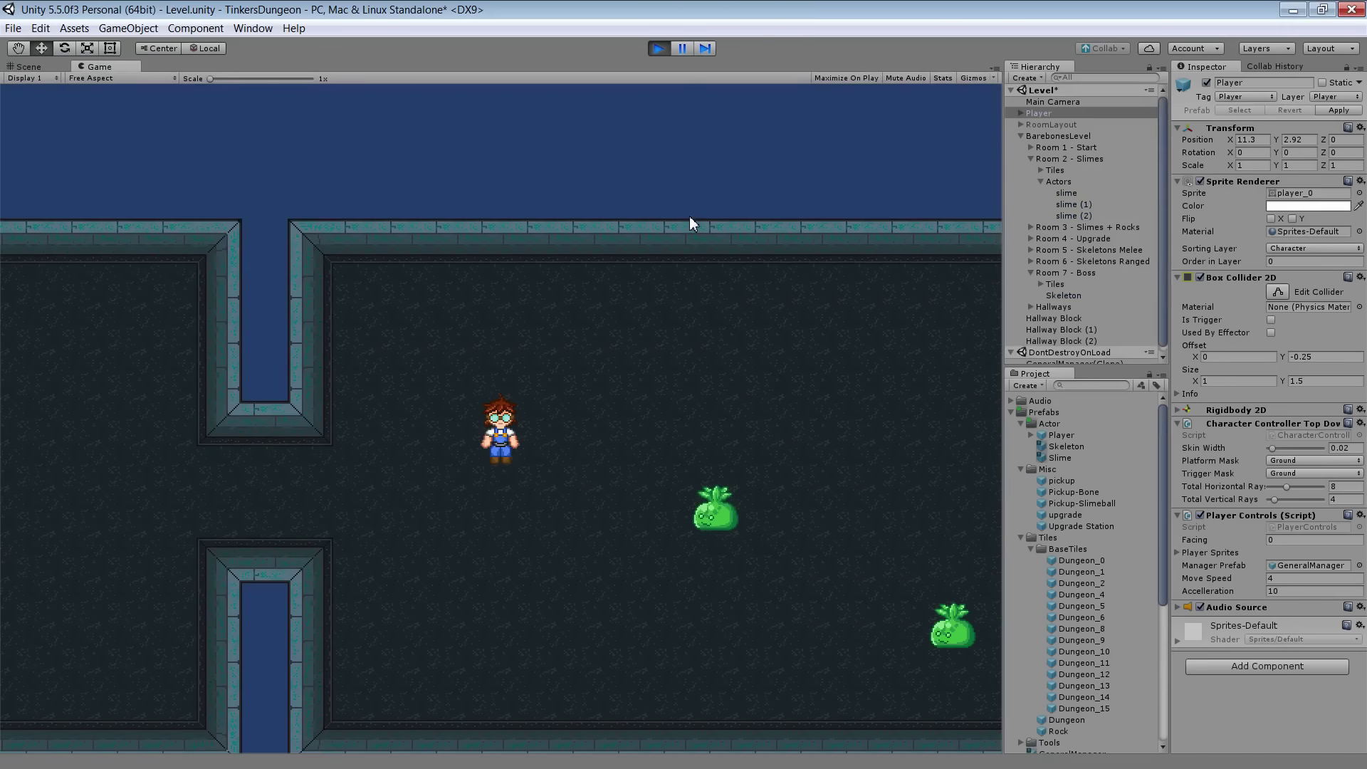
pyautogui.press('Right')
pyautogui.press('Down')
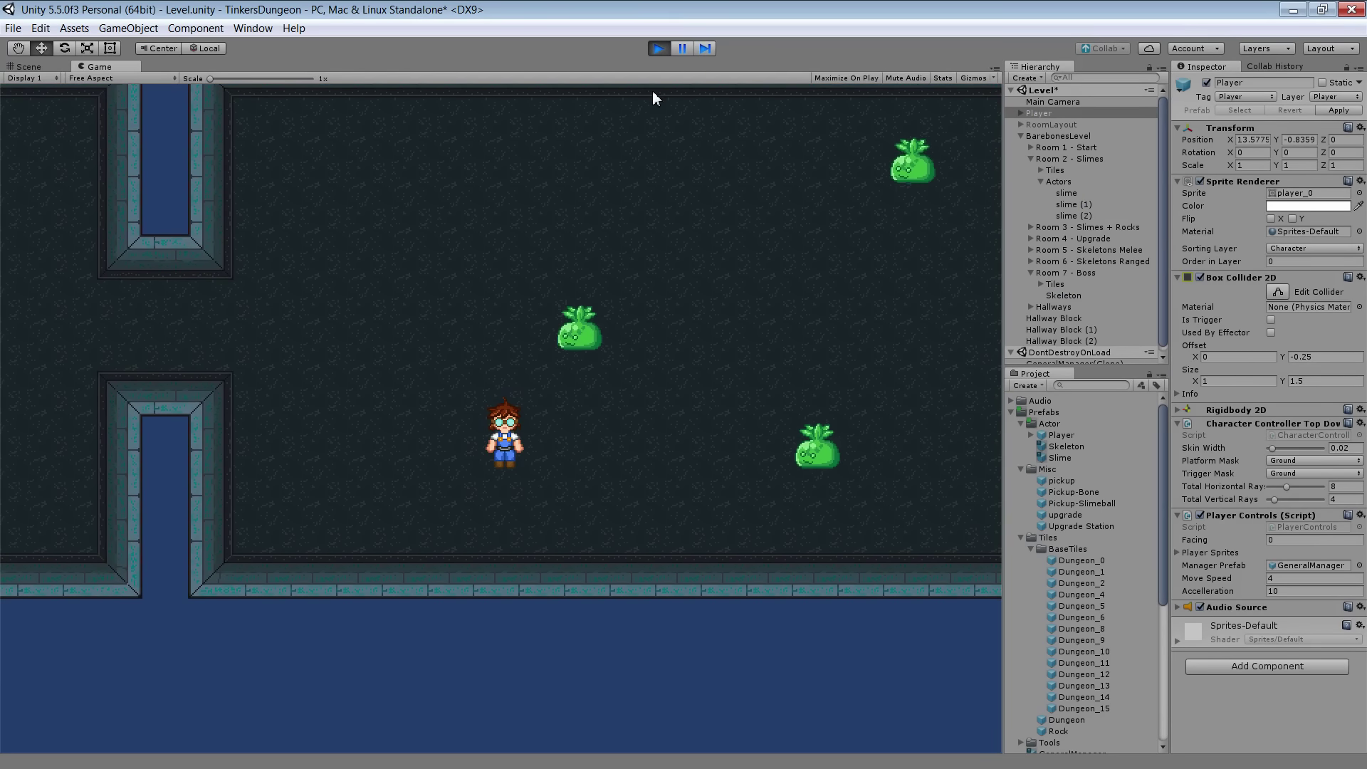
# Try a Move Speed of 1.5 on the first Room 2 slime in the running game, and stop the game
pyautogui.click(1069, 192)
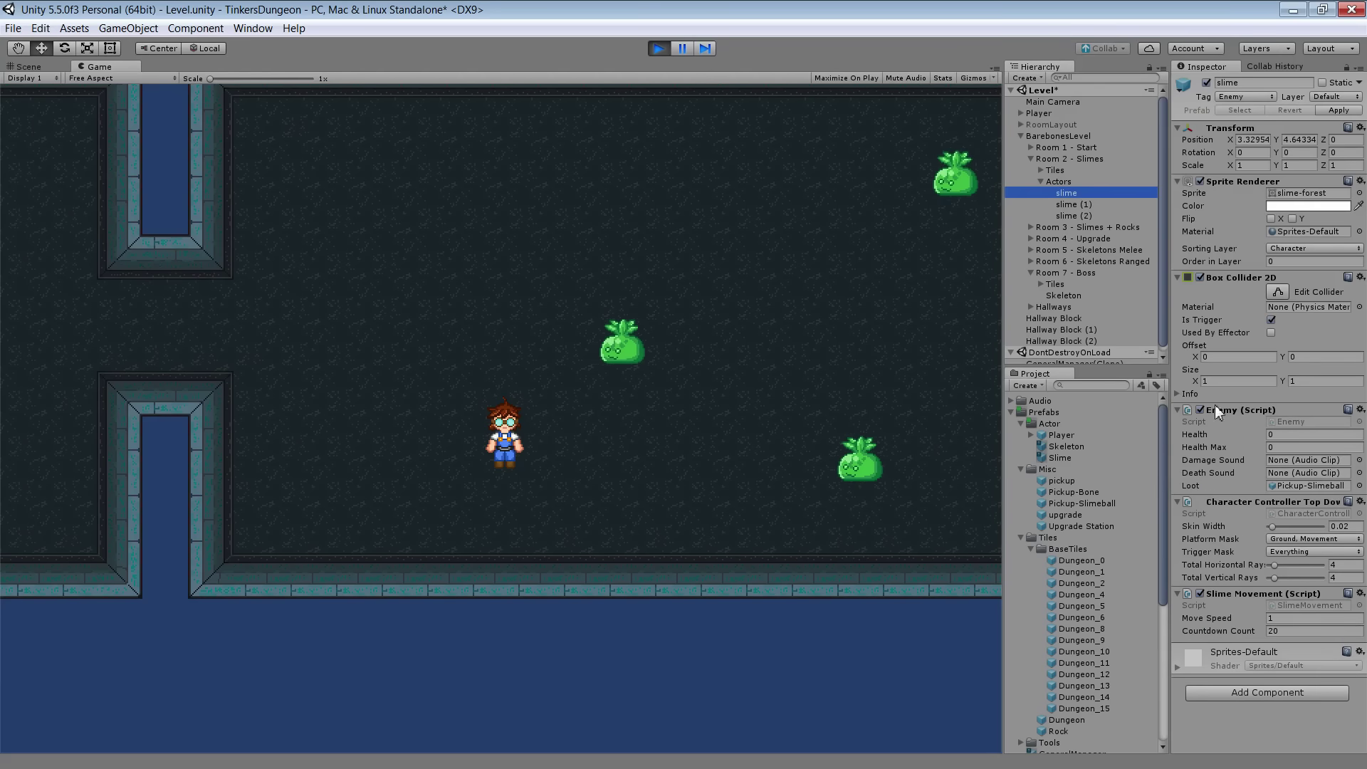
pyautogui.click(1287, 618)
pyautogui.write('1.5')
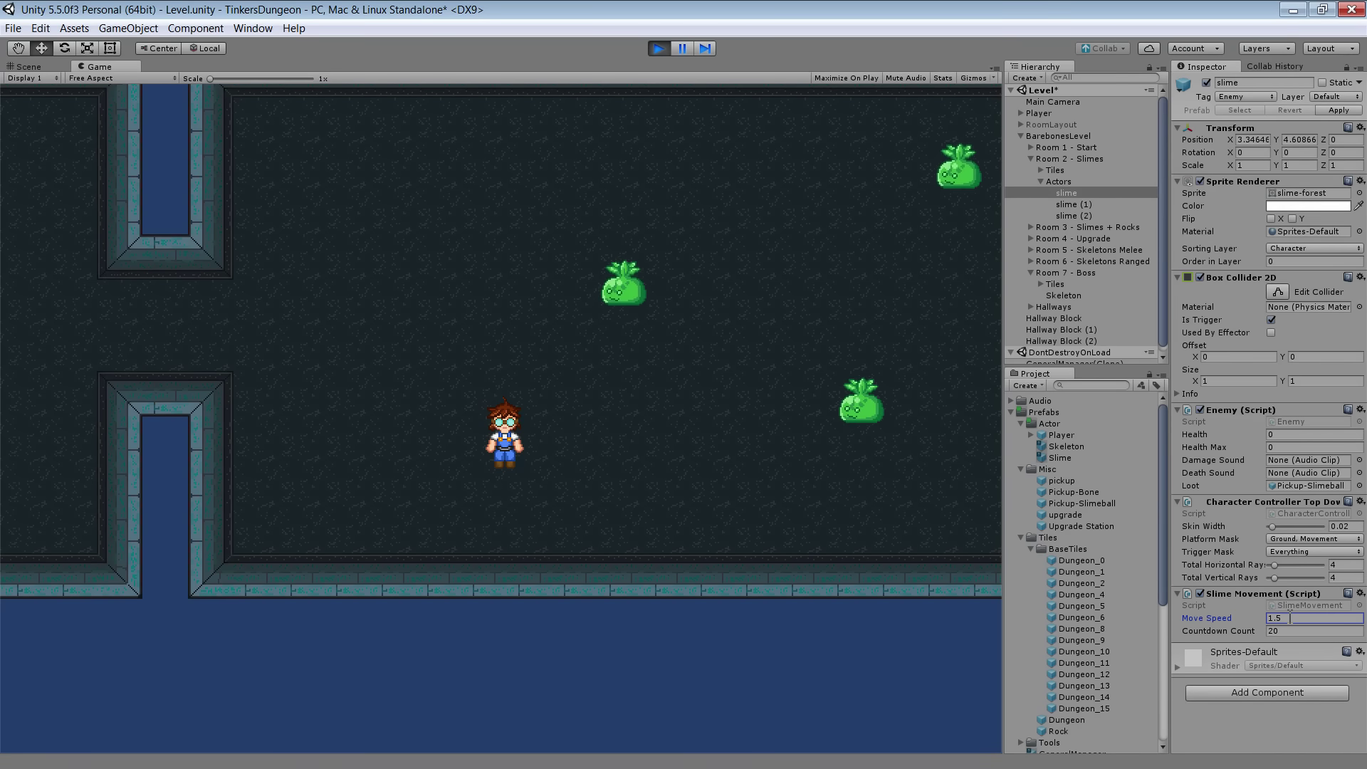
pyautogui.click(659, 49)
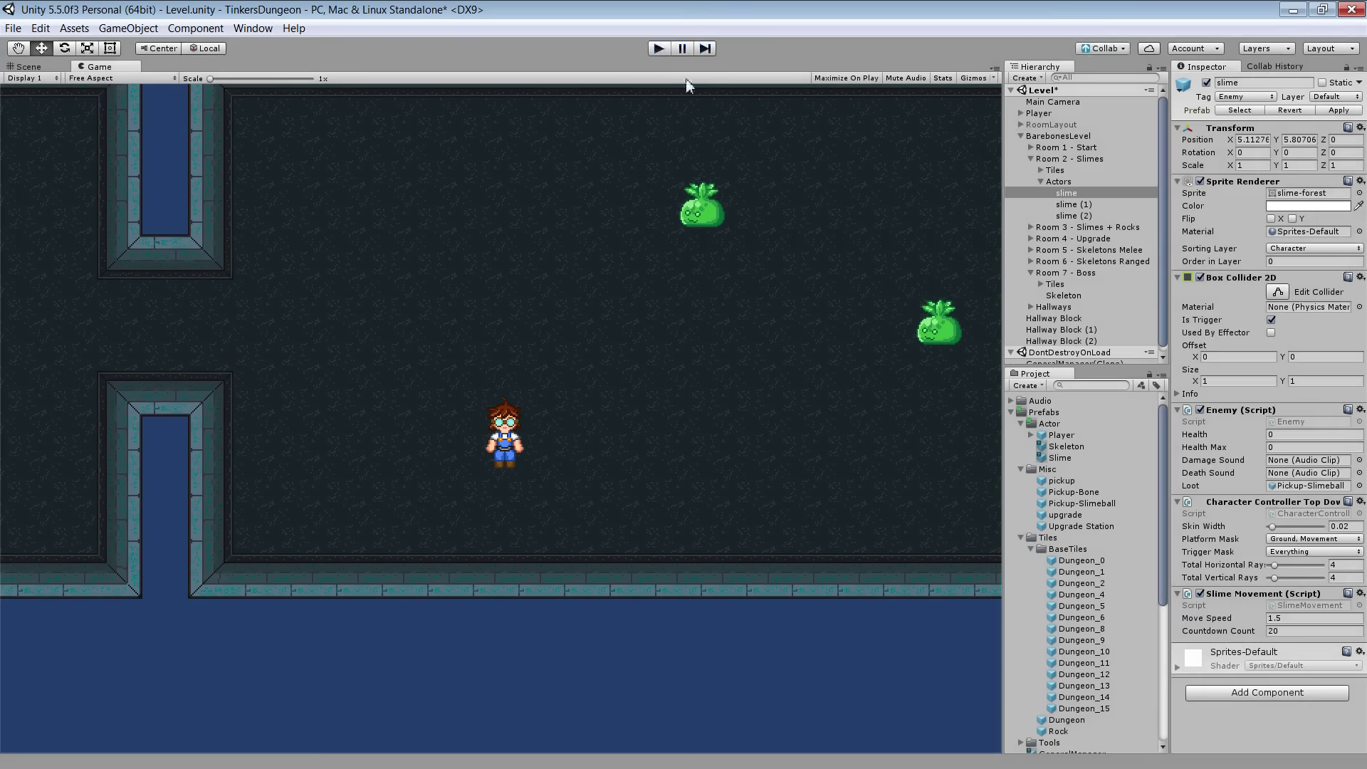
# Set the Slime prefab's Move Speed to 1.2 and review the random field and movement code in SlimeMovement.cs
pyautogui.click(1061, 458)
pyautogui.click(1284, 590)
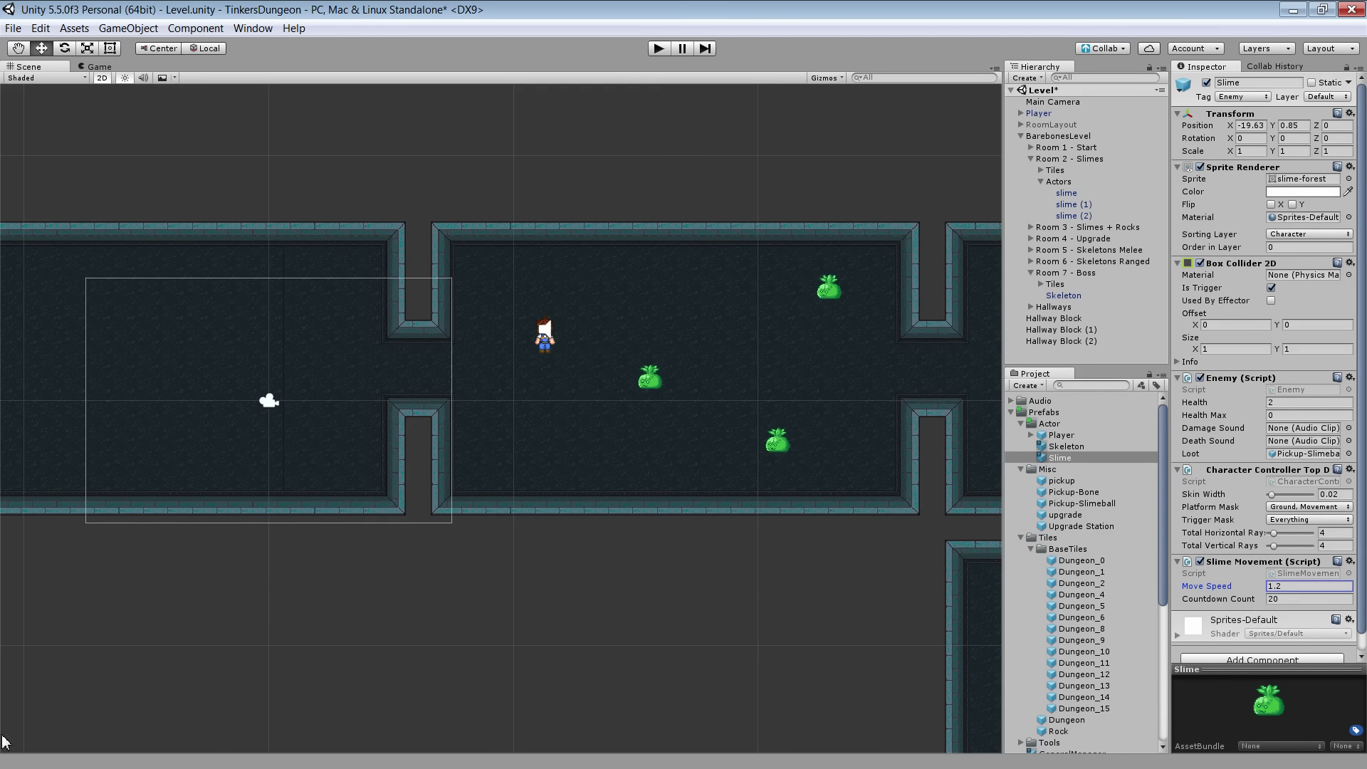
pyautogui.hotkey('alt', 'Tab')
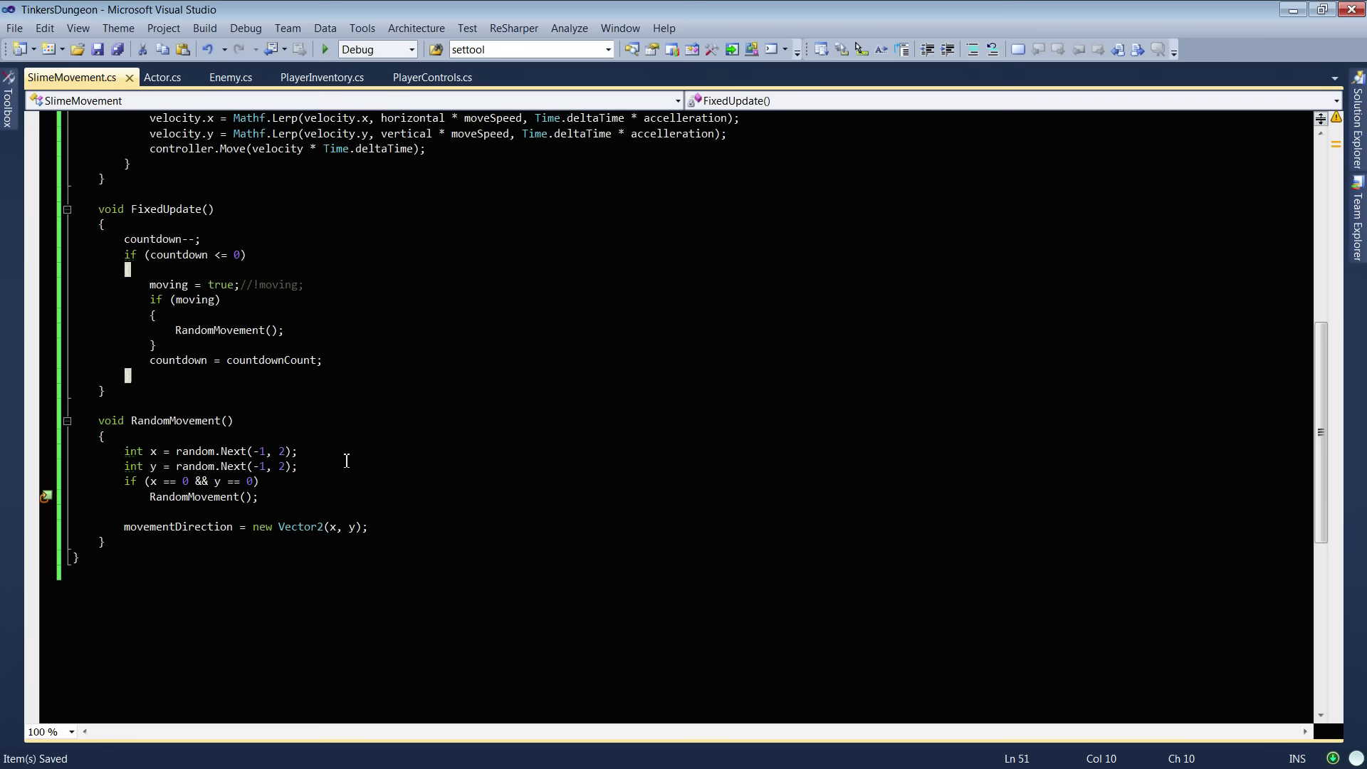
pyautogui.scroll(9, 347, 461)
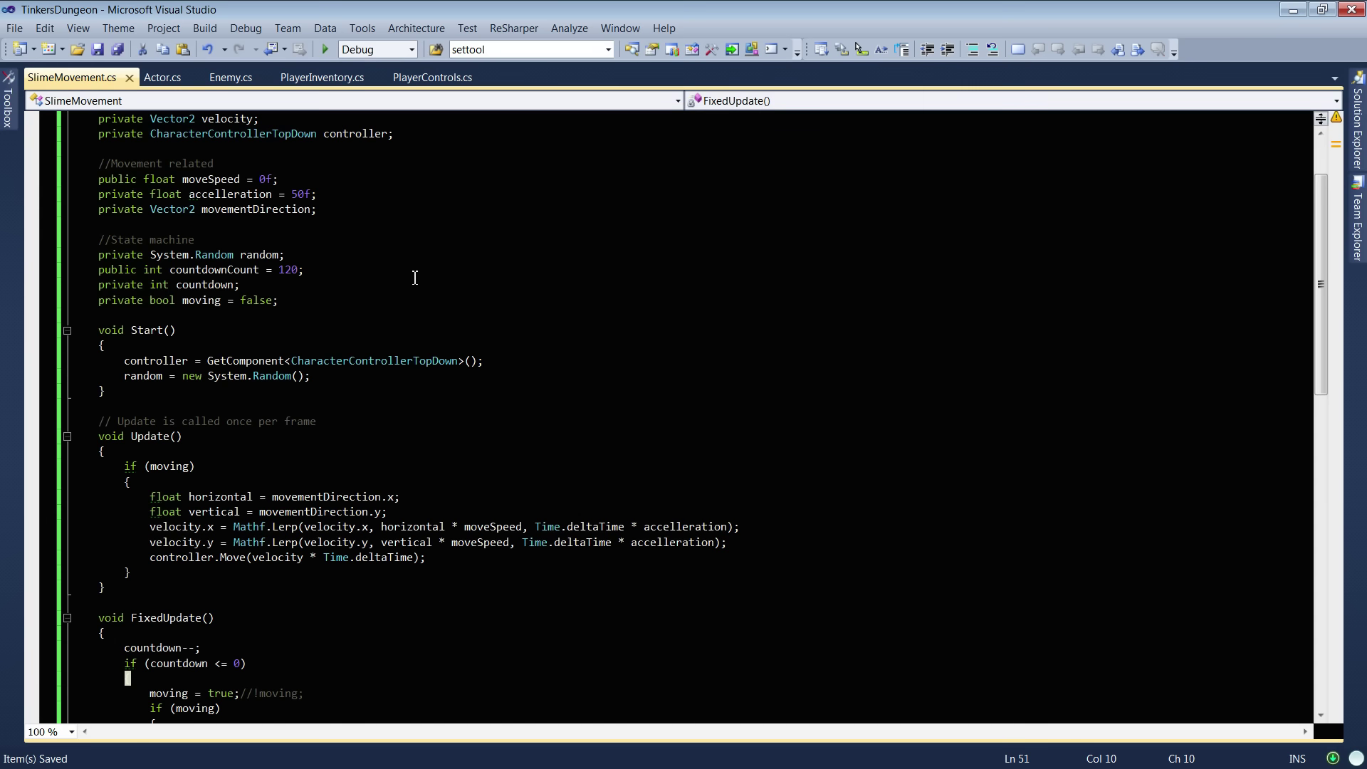
pyautogui.hotkey('alt', 'Tab')
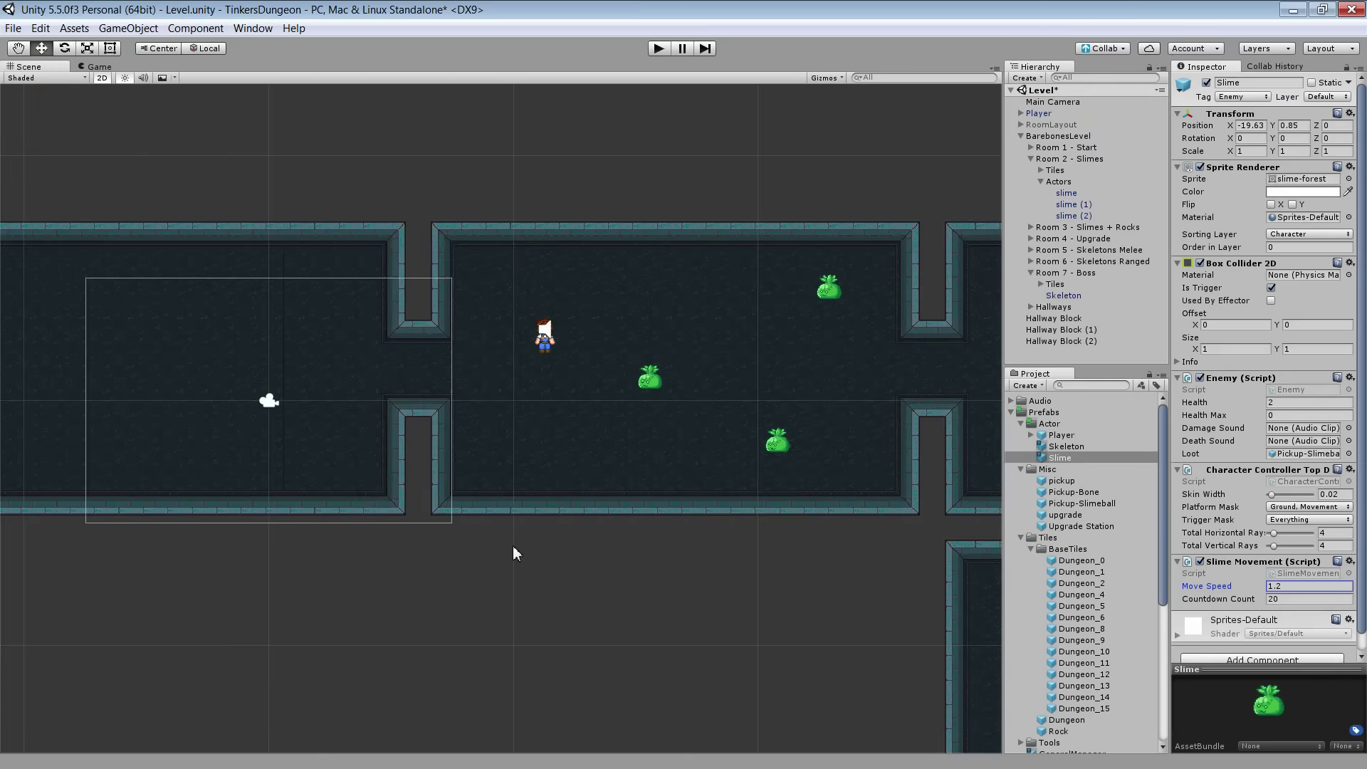
# Collapse the BarebonesLevel object and the Tiles folder, and collapse all components of the GeneralManager prefab
pyautogui.click(1021, 137)
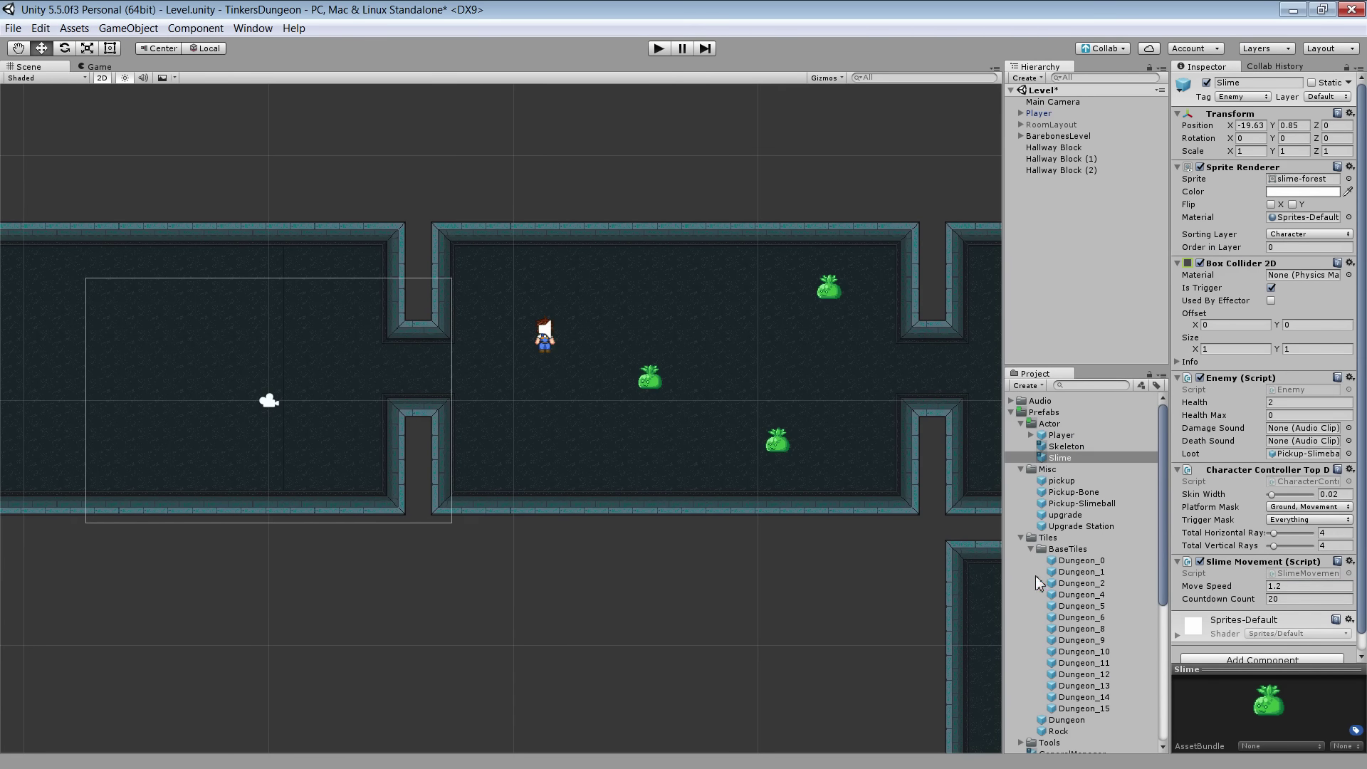
pyautogui.click(1022, 538)
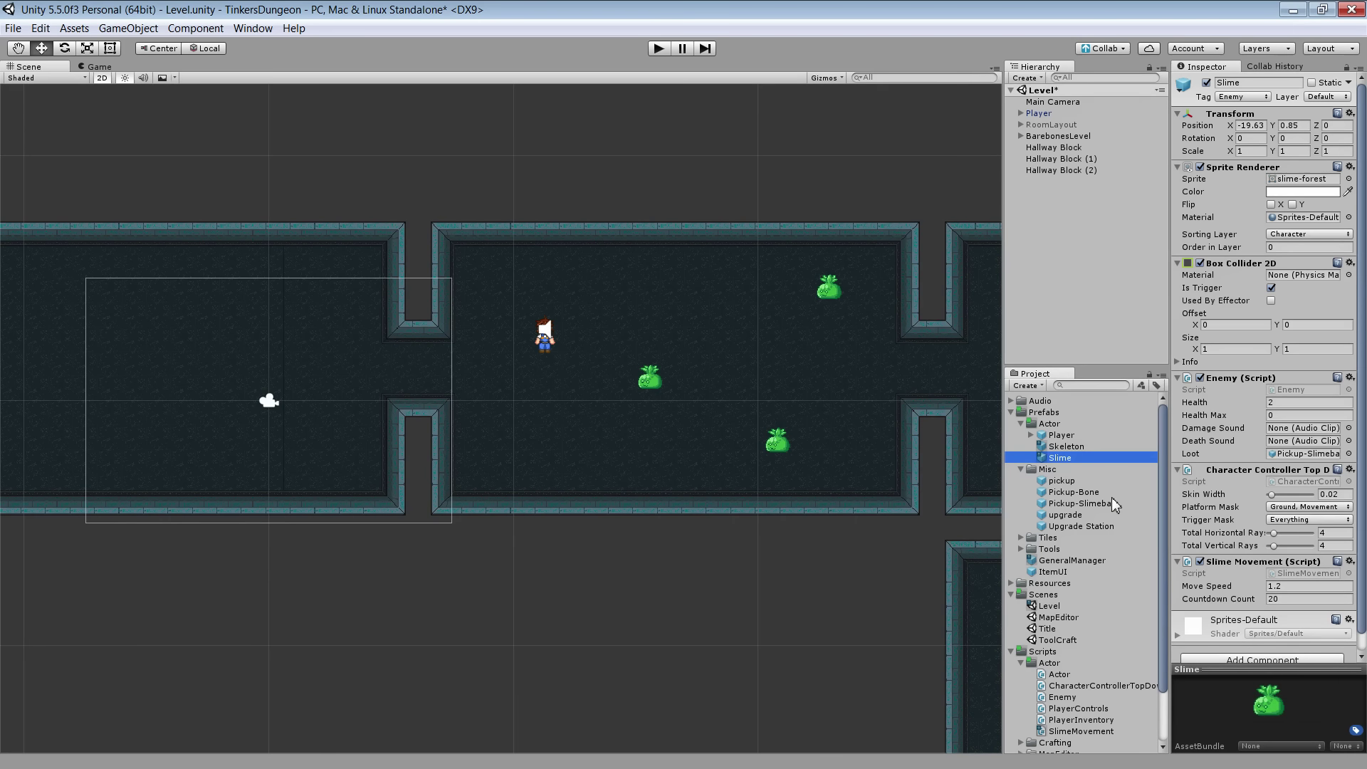
pyautogui.click(1088, 562)
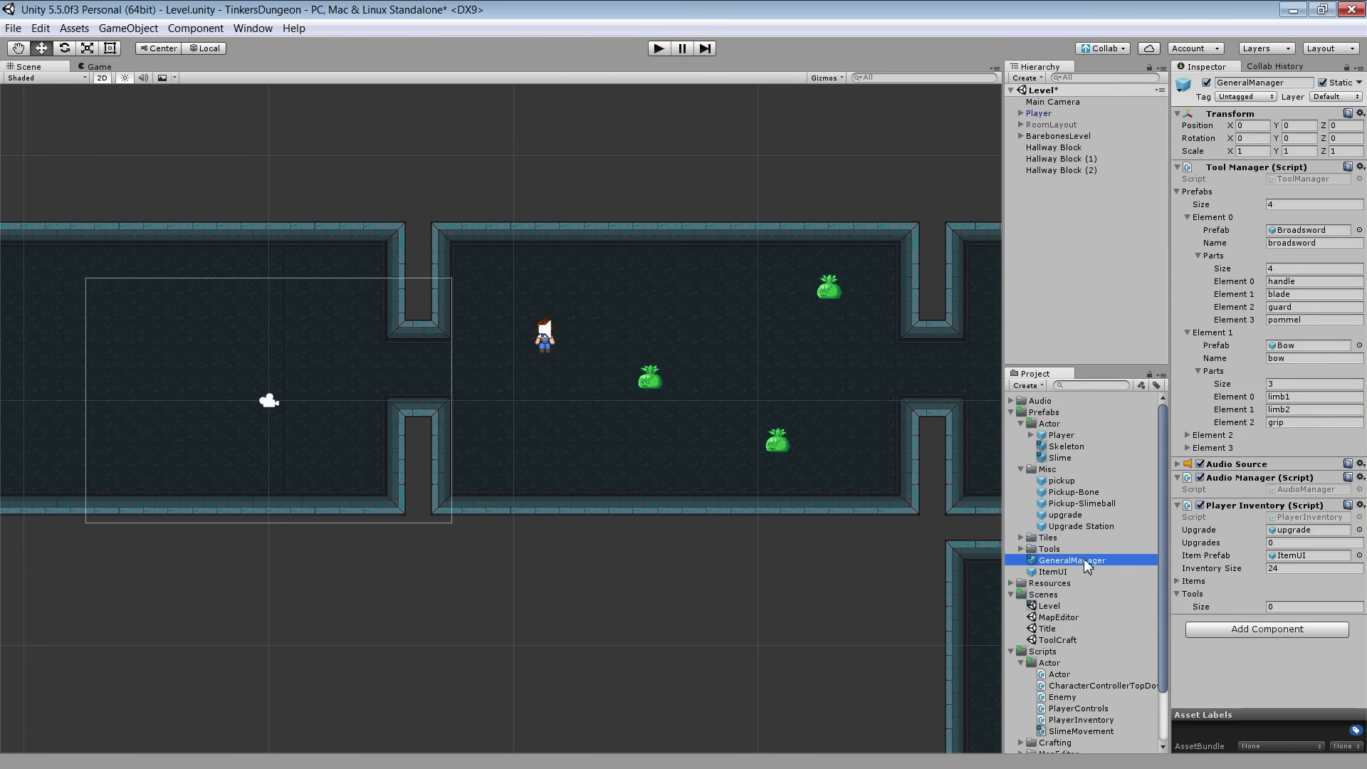
pyautogui.click(1178, 168)
pyautogui.click(1179, 195)
pyautogui.click(1179, 207)
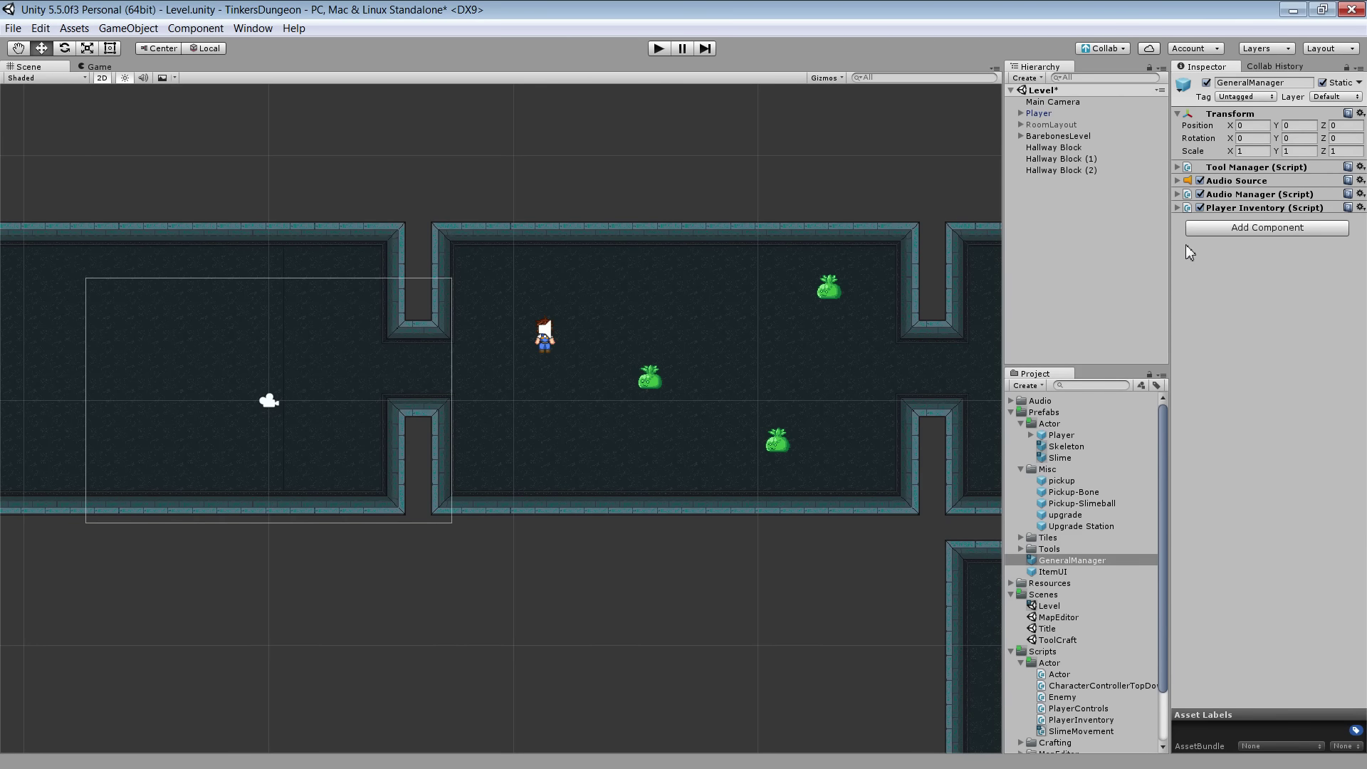
pyautogui.click(1179, 114)
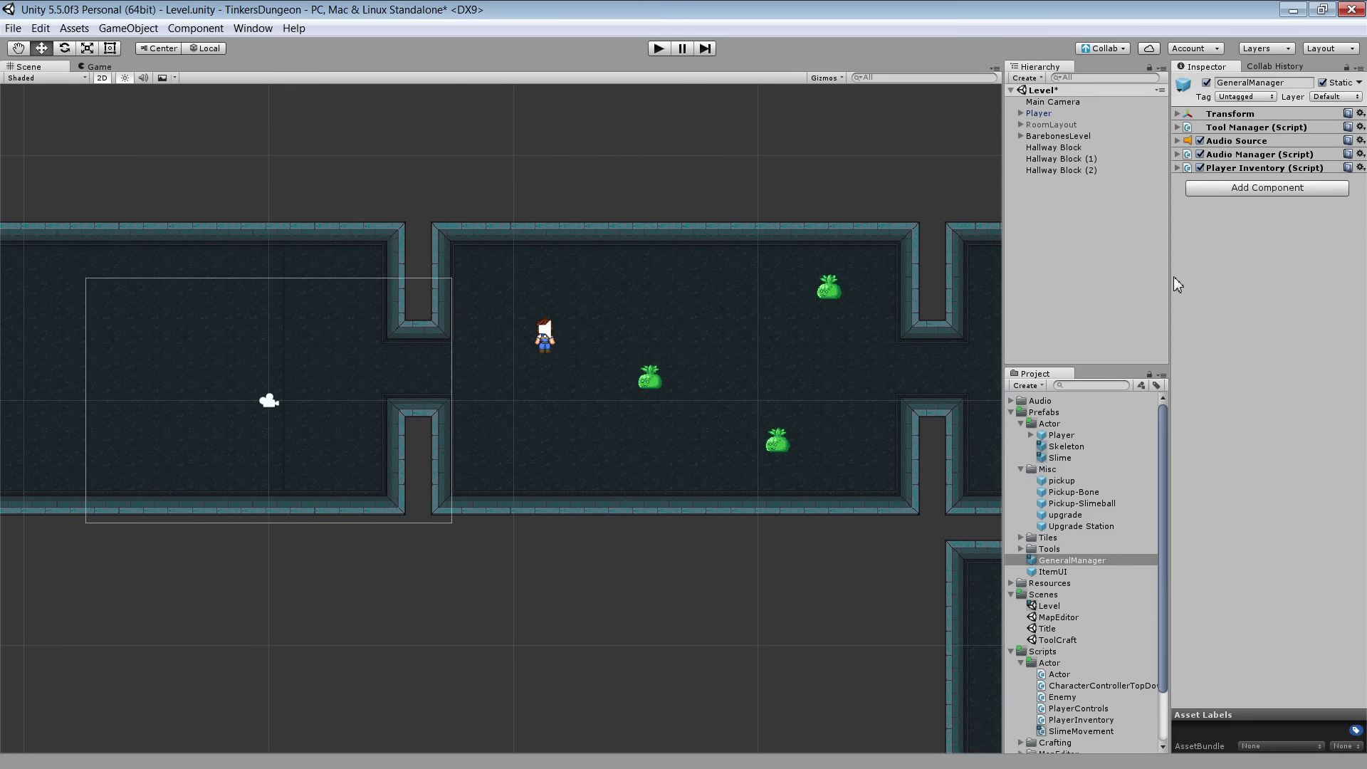
# Create a C# script named RandomNumberGenerator in the Misc folder of Scripts
pyautogui.scroll(-3, 1100, 509)
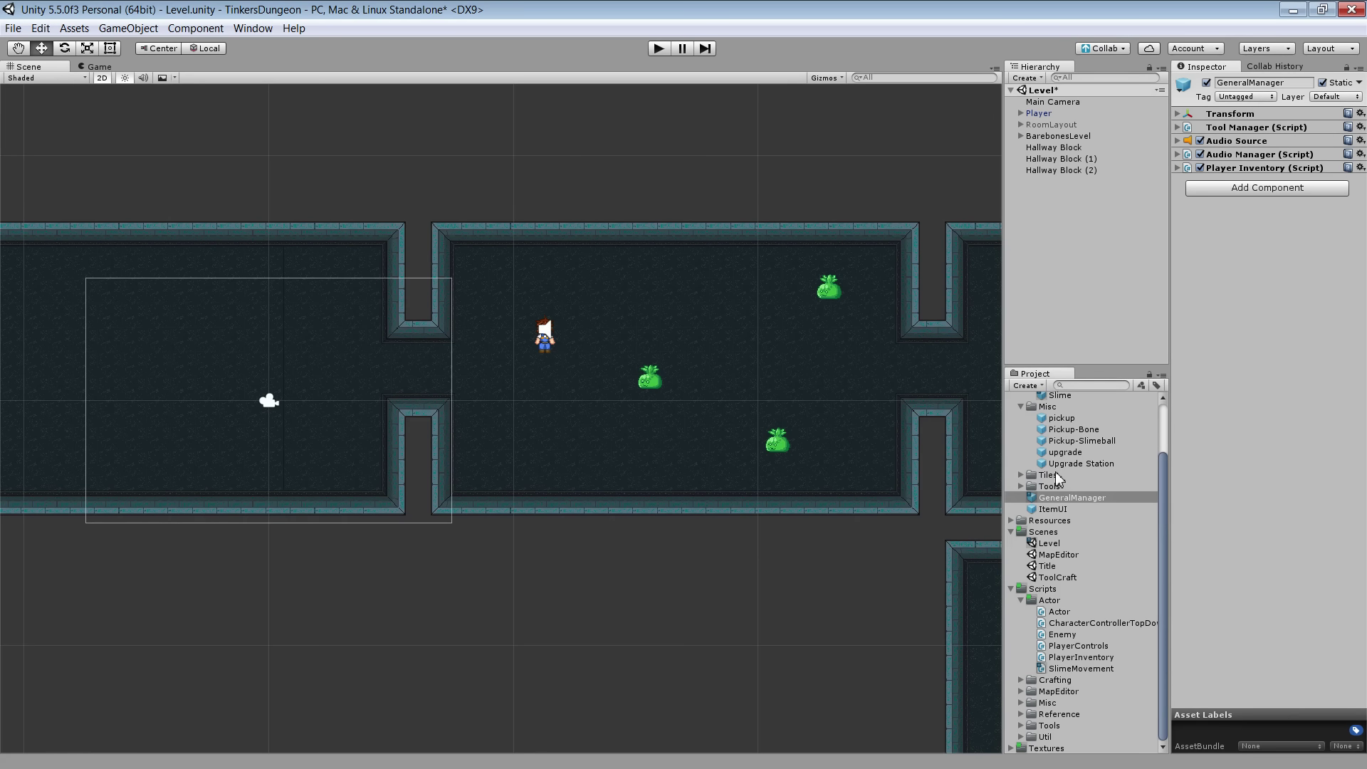
pyautogui.hotkey('alt', 'Tab')
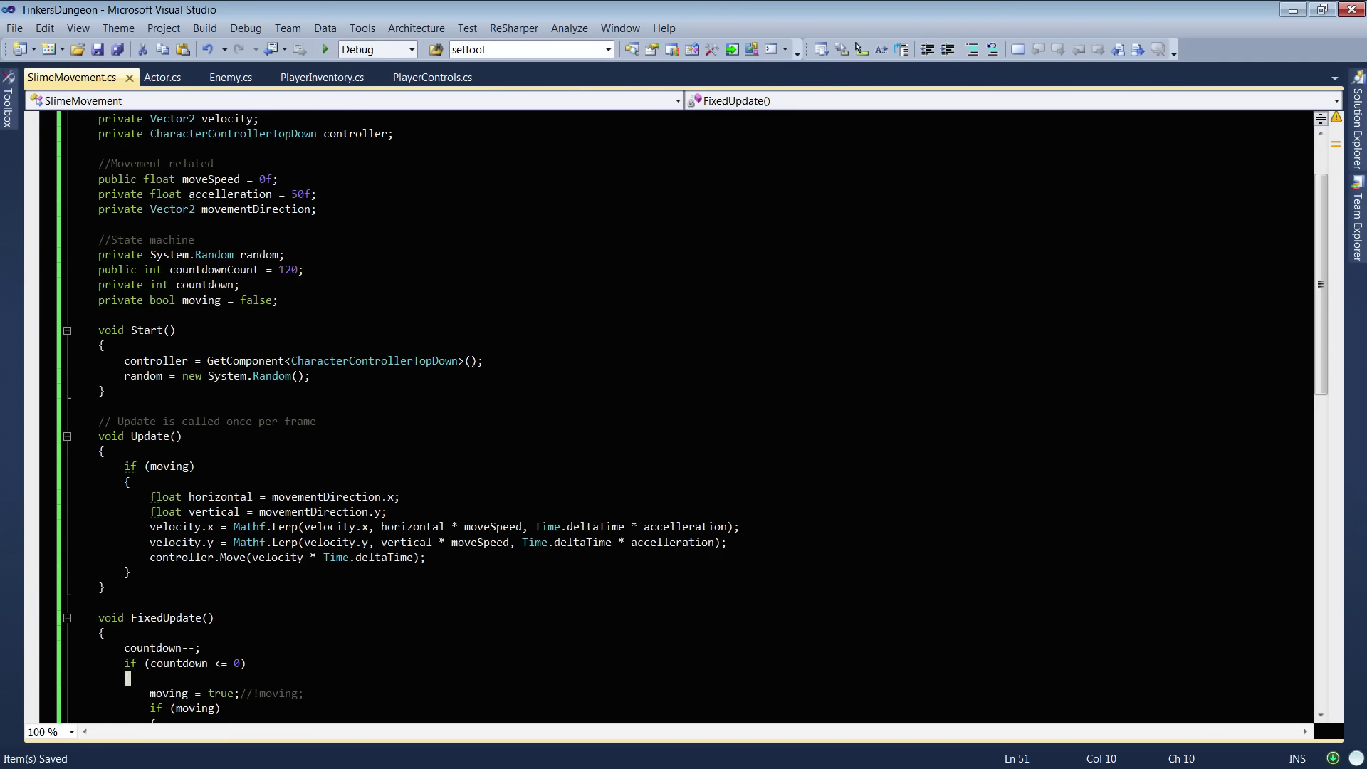
pyautogui.hotkey('alt', 'Tab')
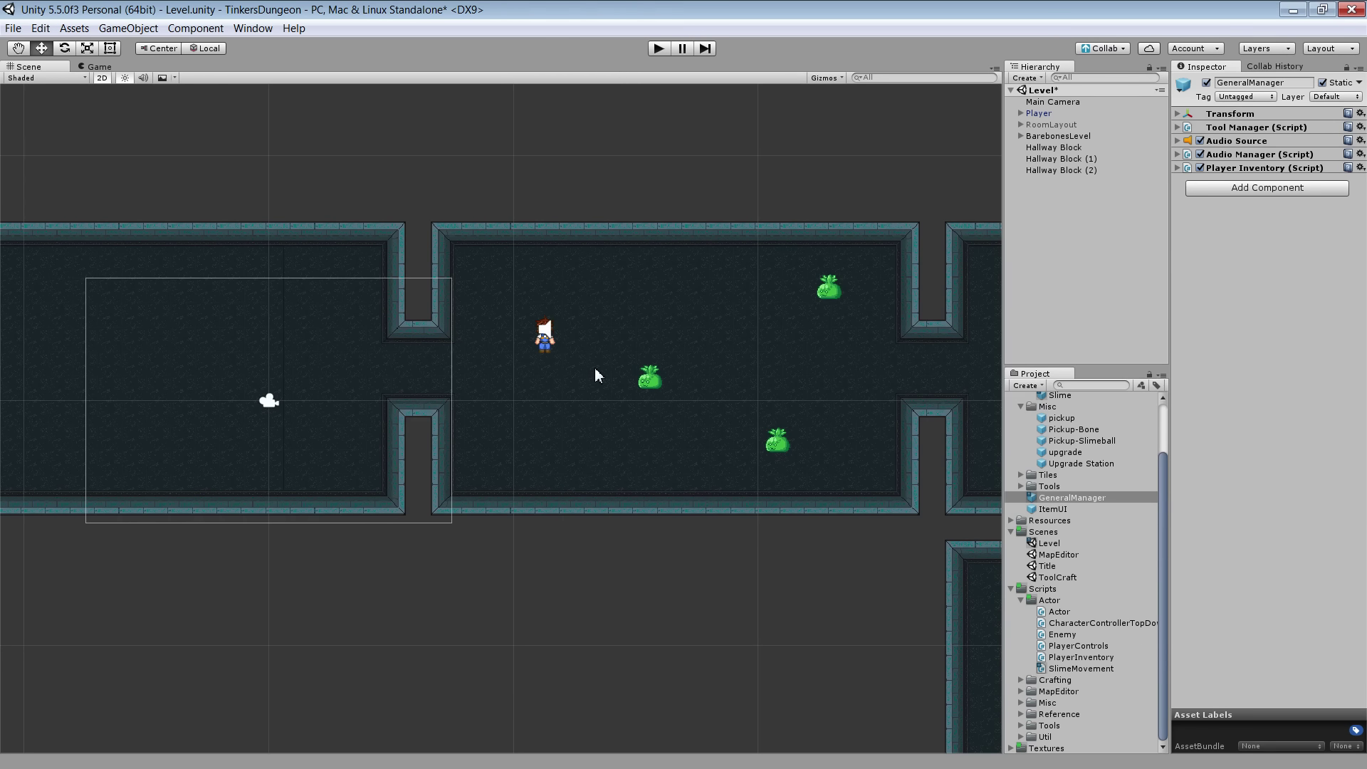
pyautogui.click(1024, 703)
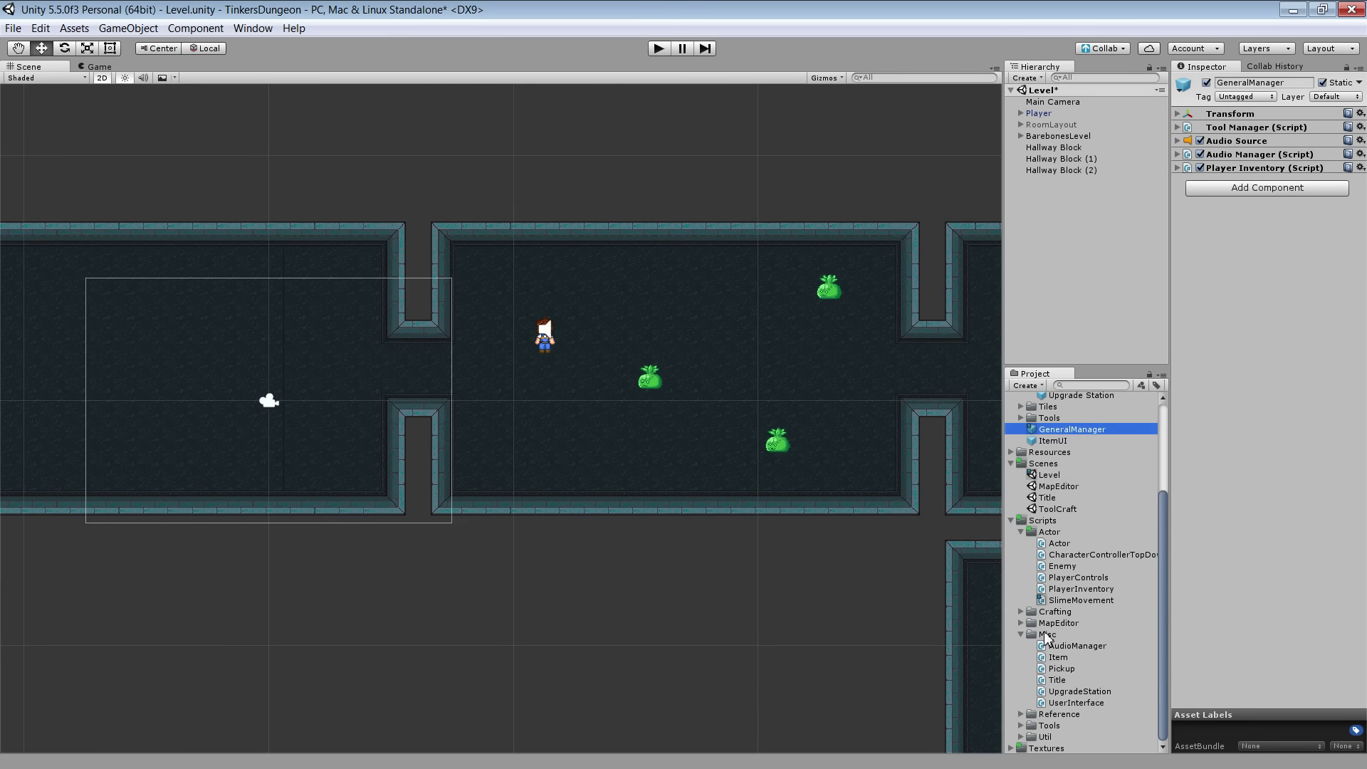
pyautogui.click(1047, 635)
pyautogui.rightClick(1047, 634)
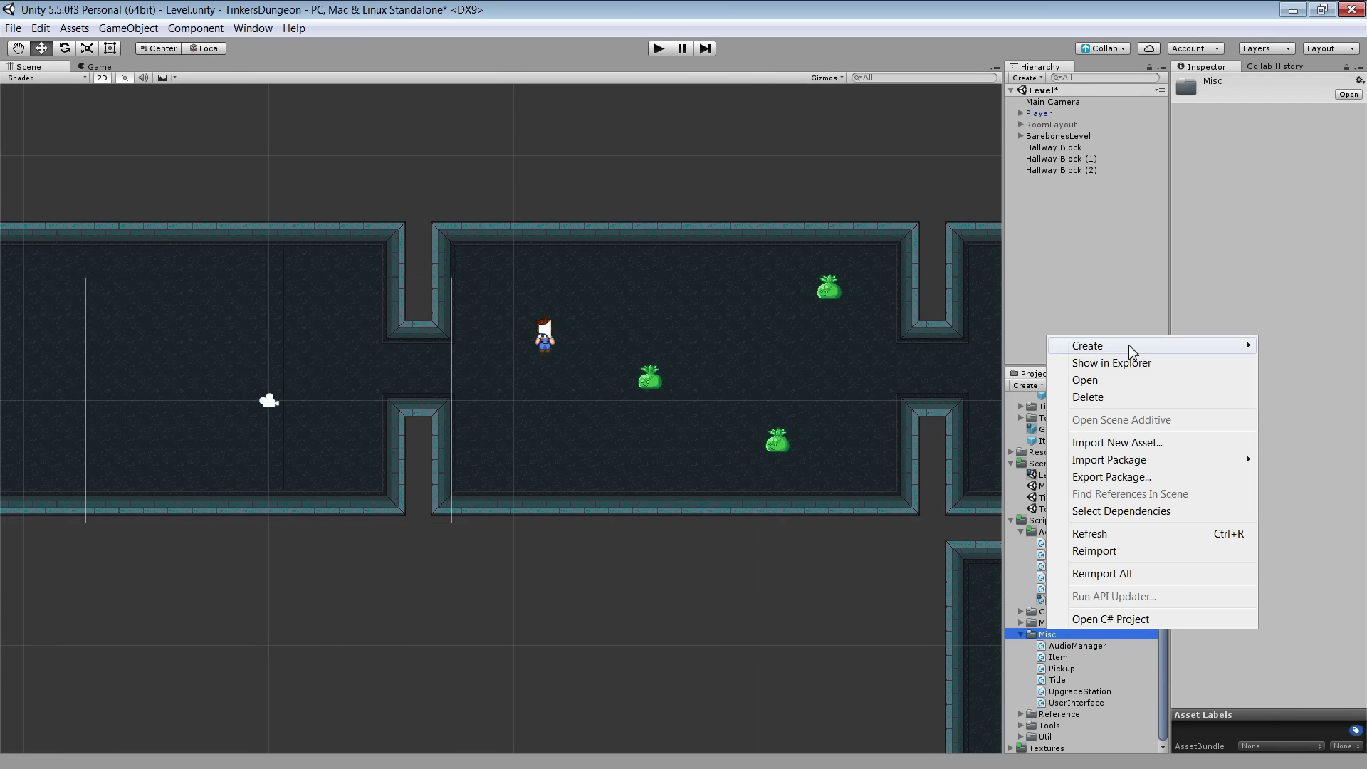
pyautogui.moveTo(1132, 352)
pyautogui.click(883, 366)
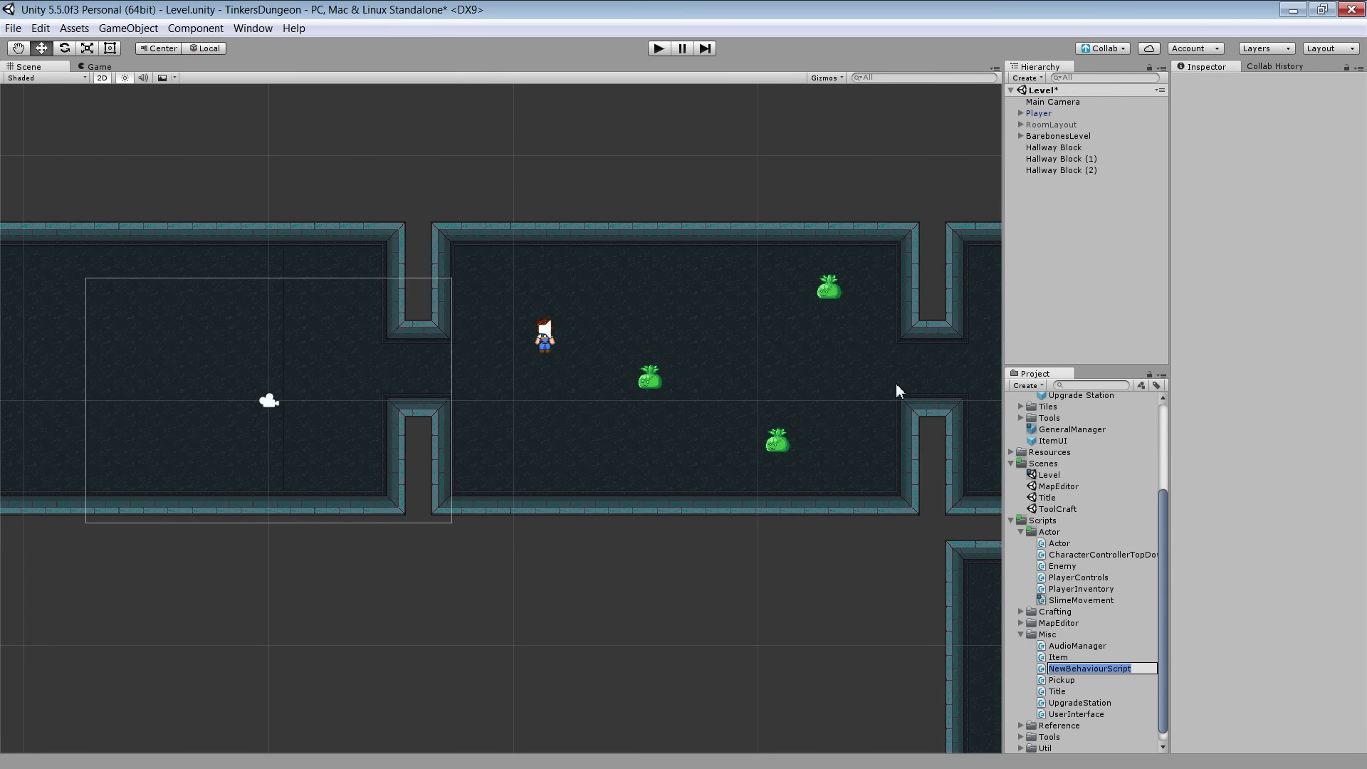
pyautogui.write('RandomNumberGenerator')
pyautogui.press('Return')
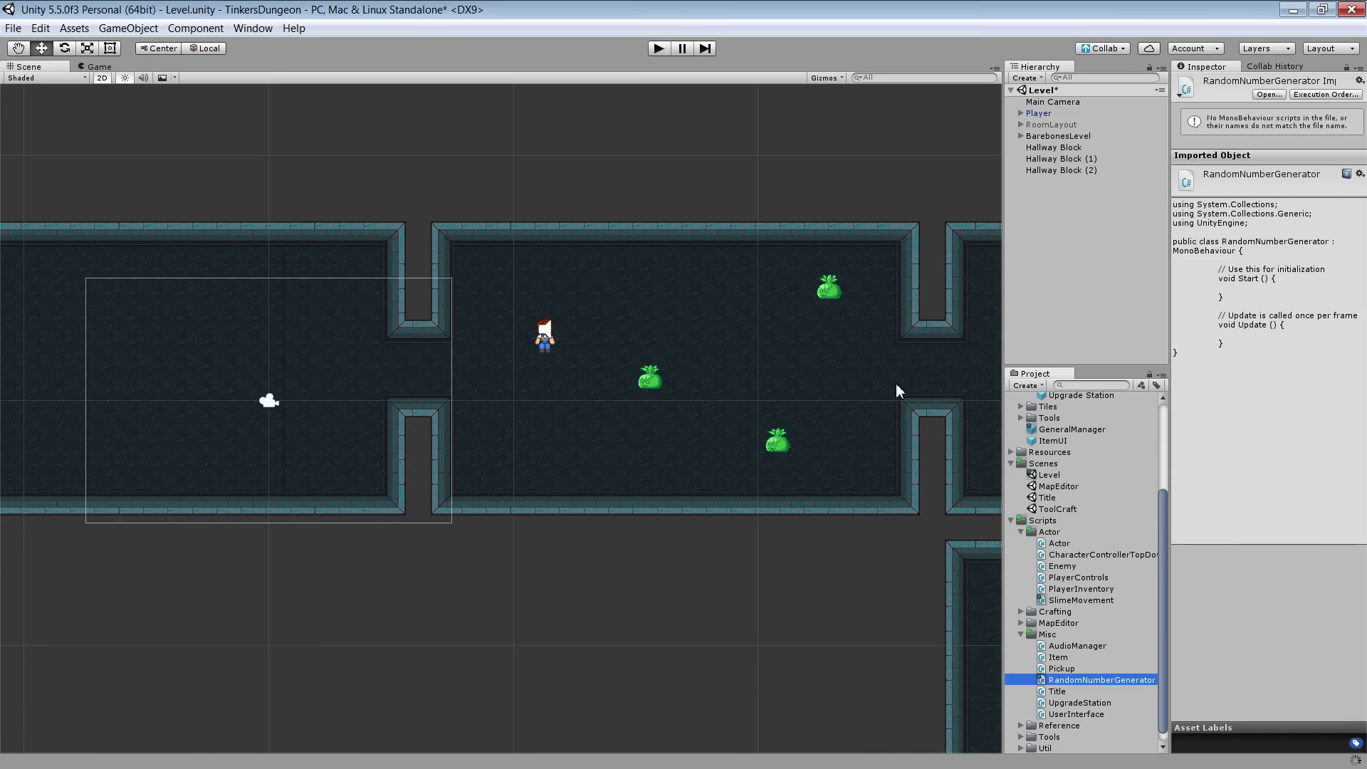
# Run the game briefly to inspect the components on the instantiated GeneralManager clone, and stop it
pyautogui.click(659, 49)
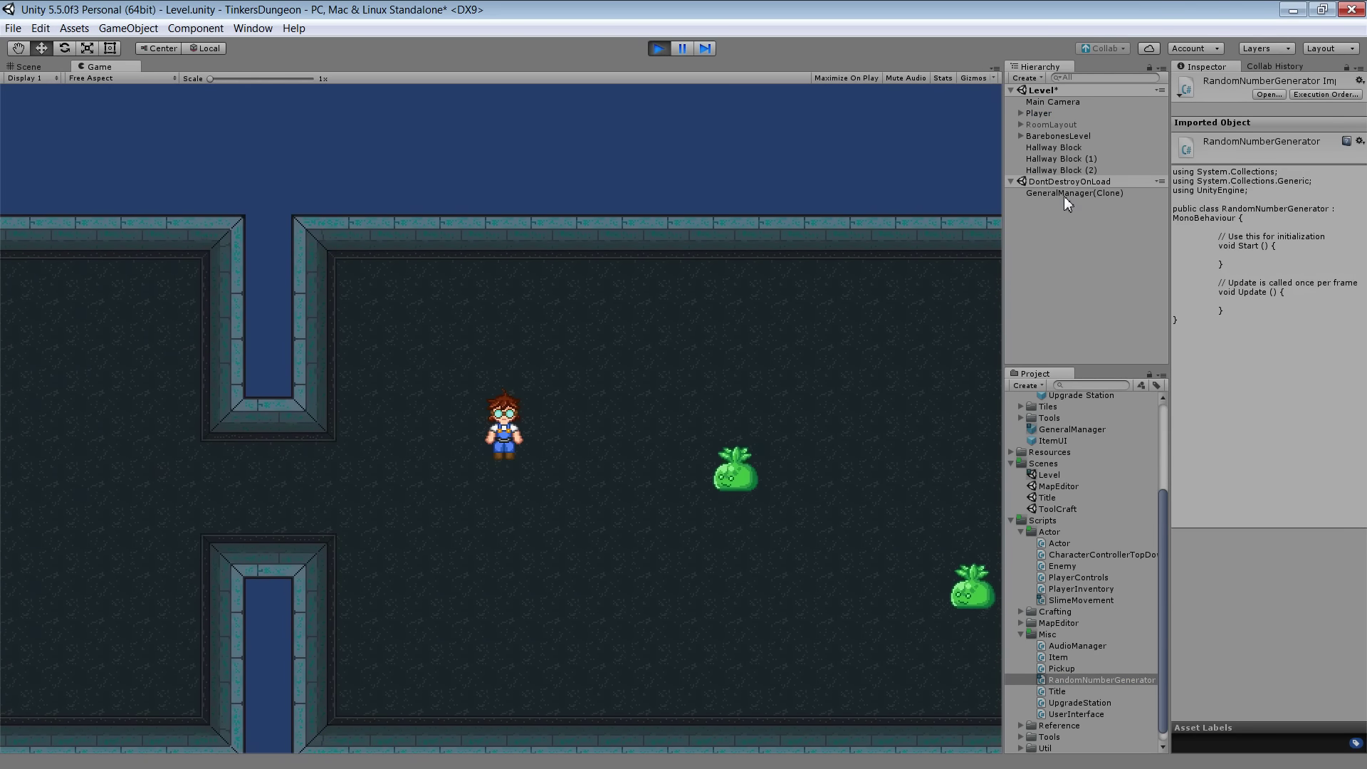
pyautogui.click(1065, 195)
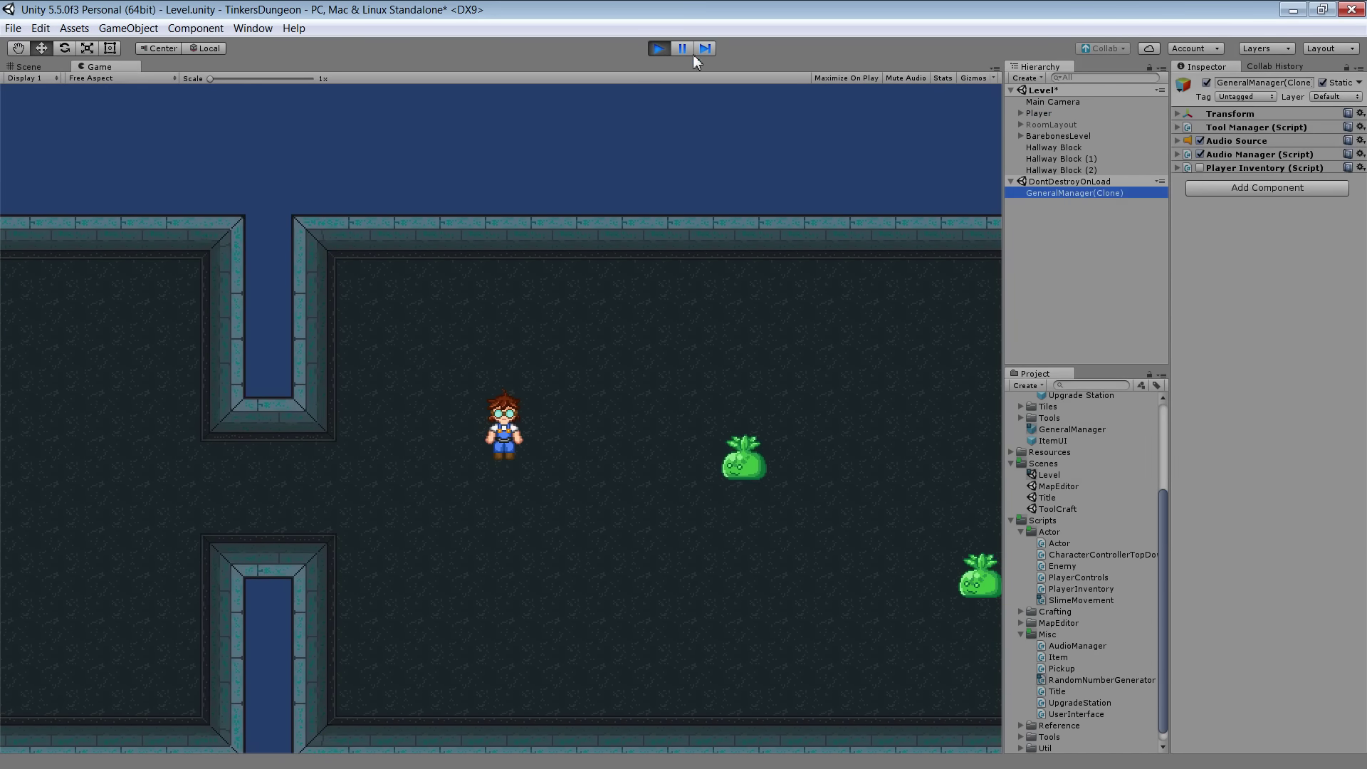
pyautogui.click(659, 49)
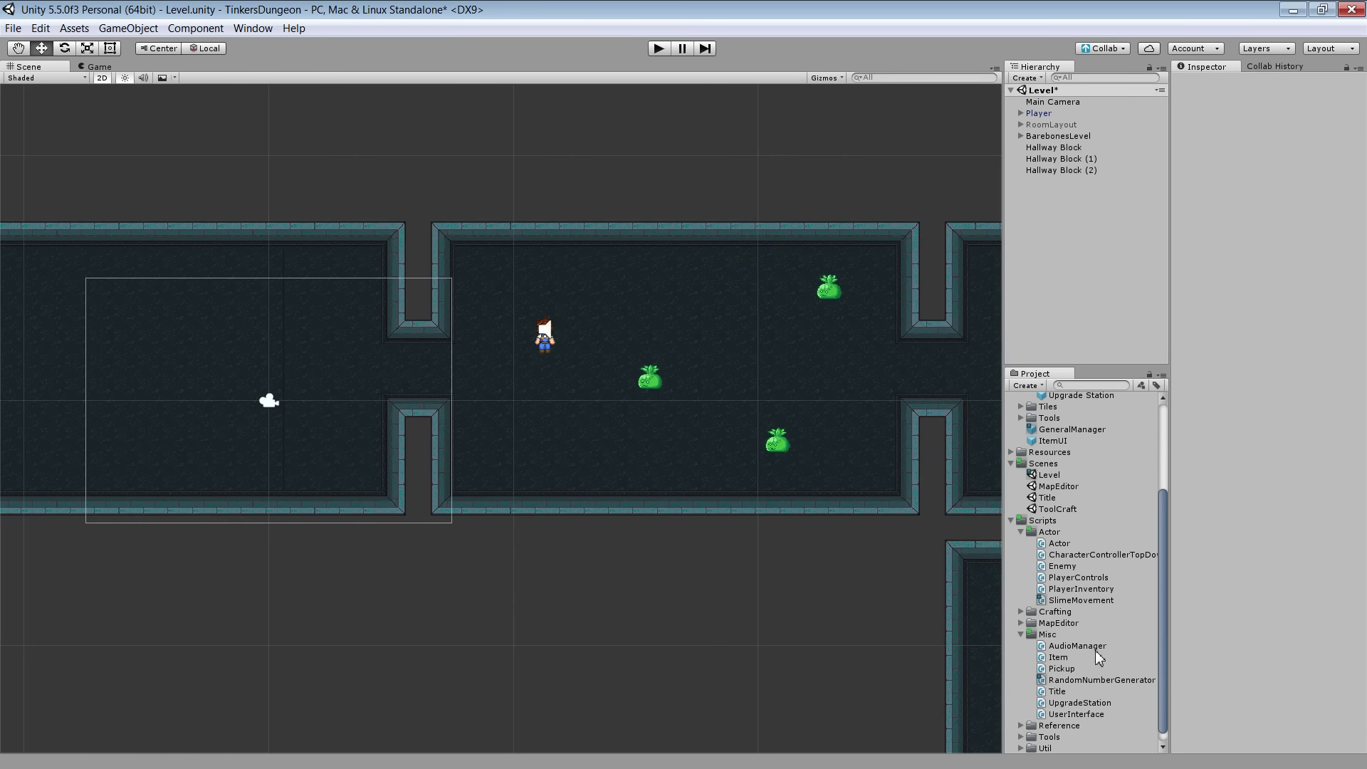
# Attach the RandomNumberGenerator script to the GeneralManager prefab
pyautogui.click(1068, 431)
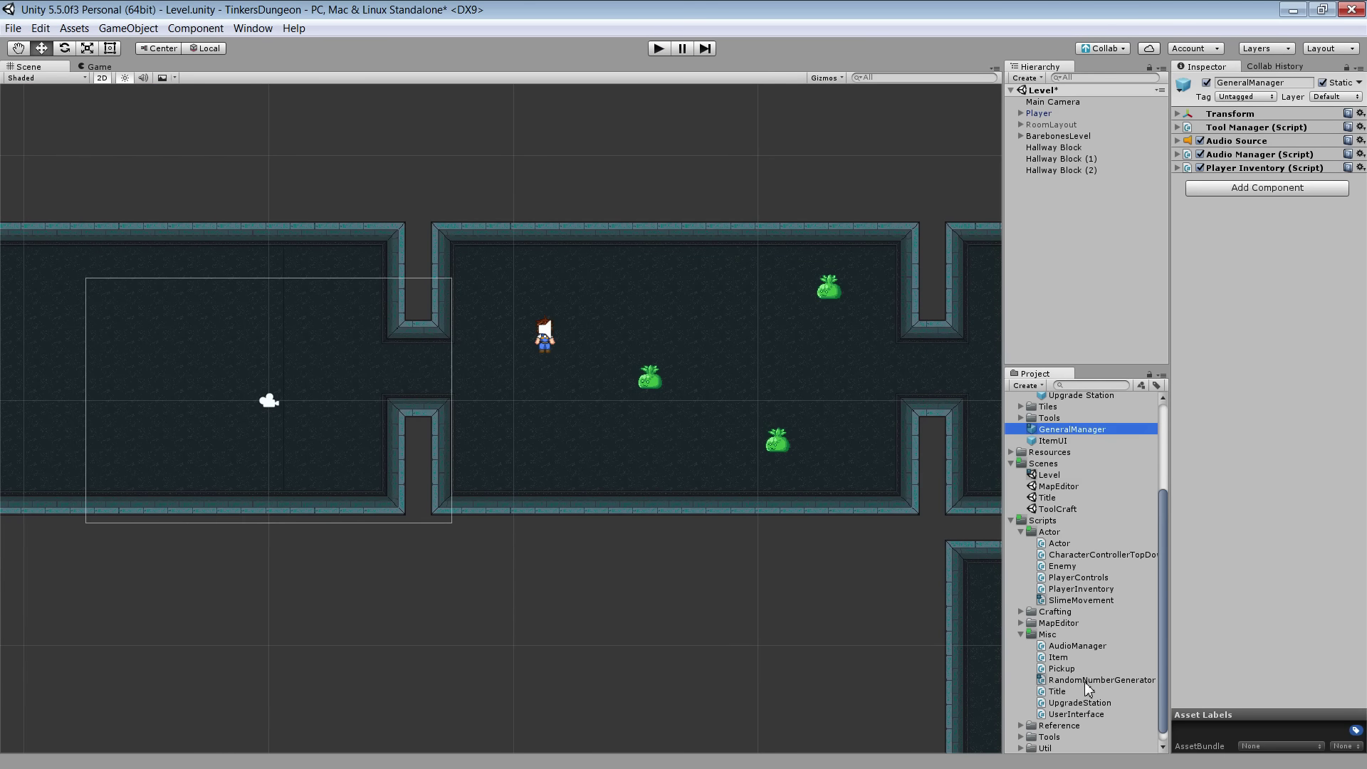
pyautogui.moveTo(1089, 680); pyautogui.dragTo(1293, 358)
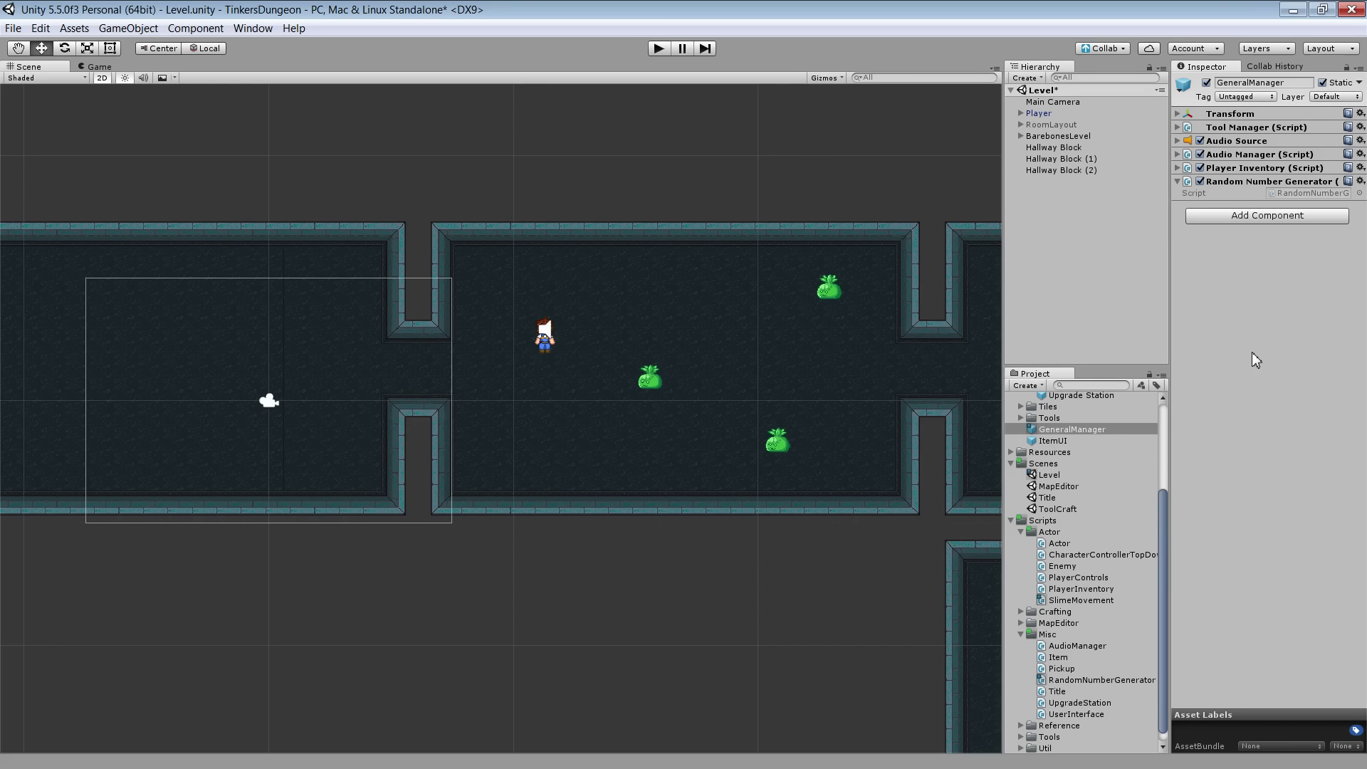
# Open the RandomNumberGenerator script in Visual Studio and auto-format its code
pyautogui.doubleClick(1285, 194)
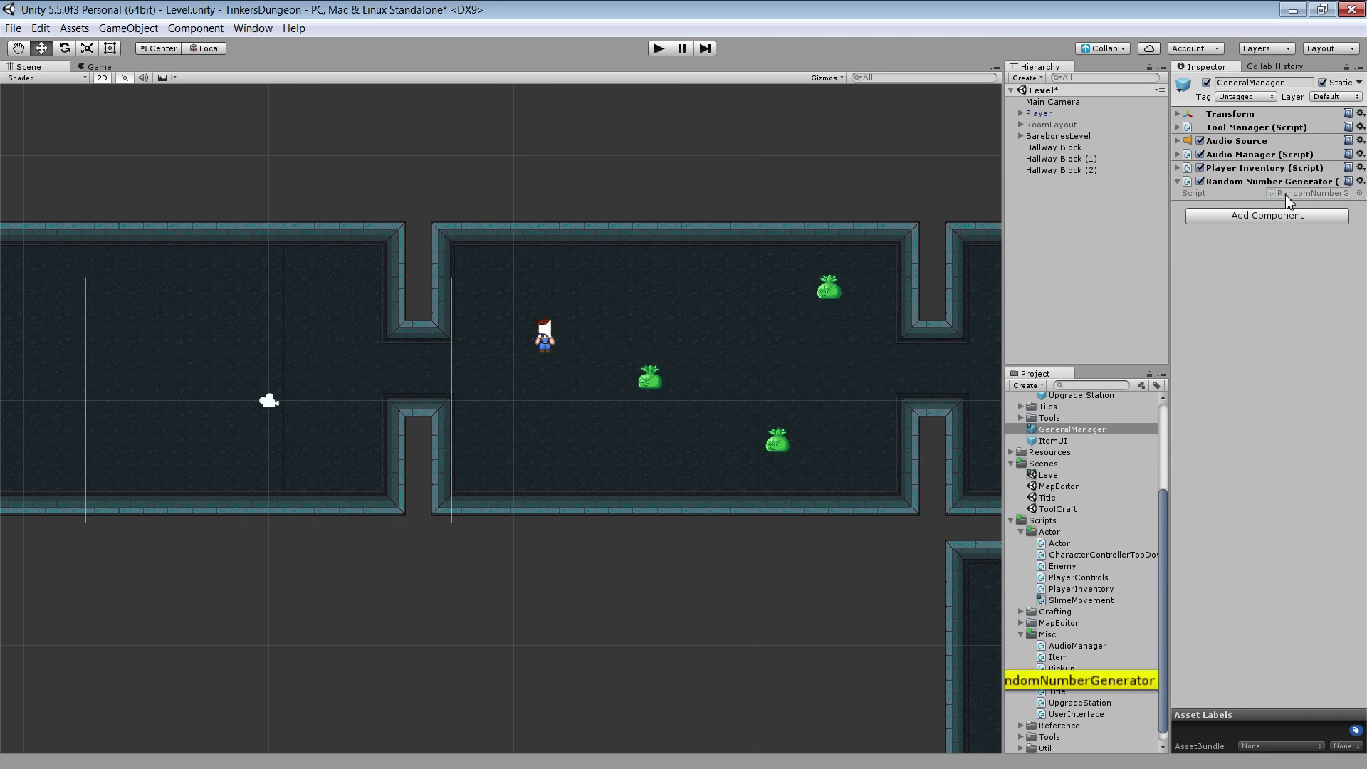
pyautogui.click(826, 436)
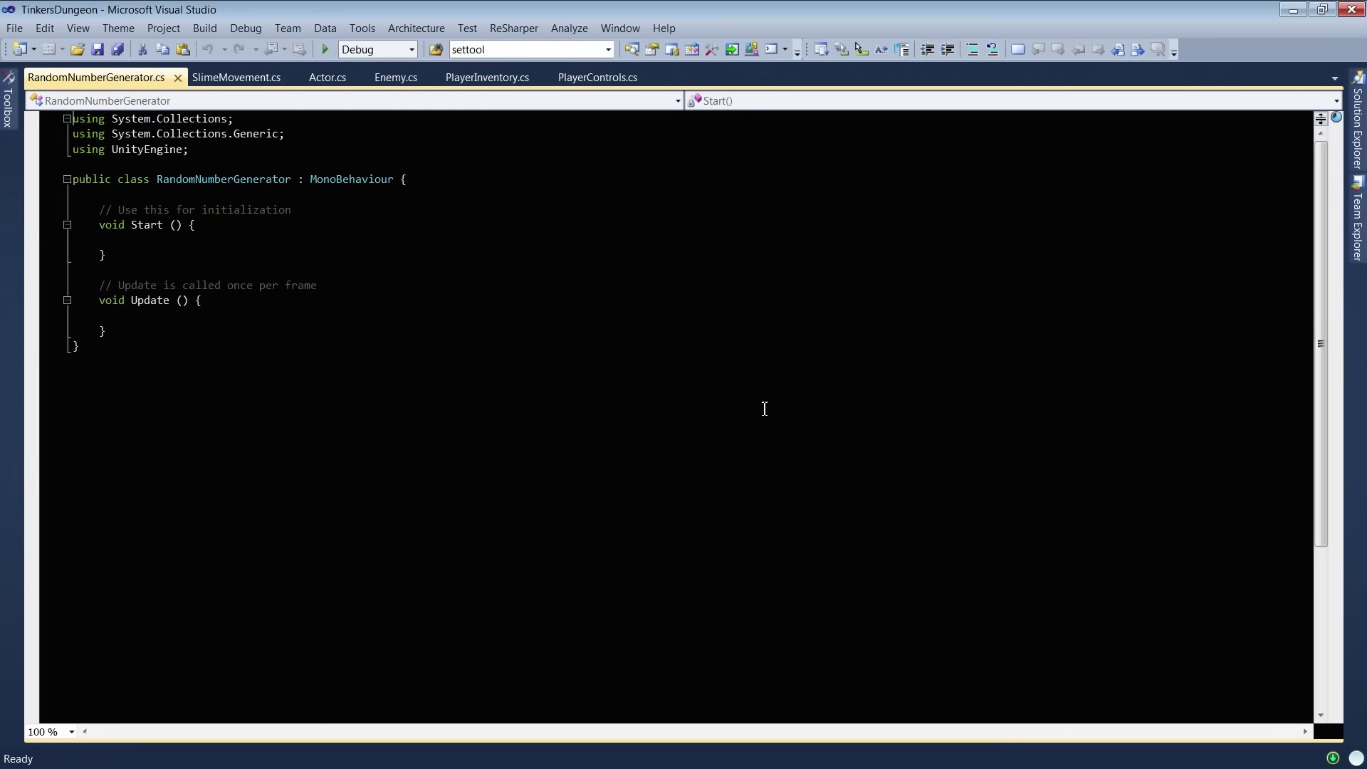
pyautogui.hotkey('ctrl', 'k')
pyautogui.hotkey('ctrl', 'd')
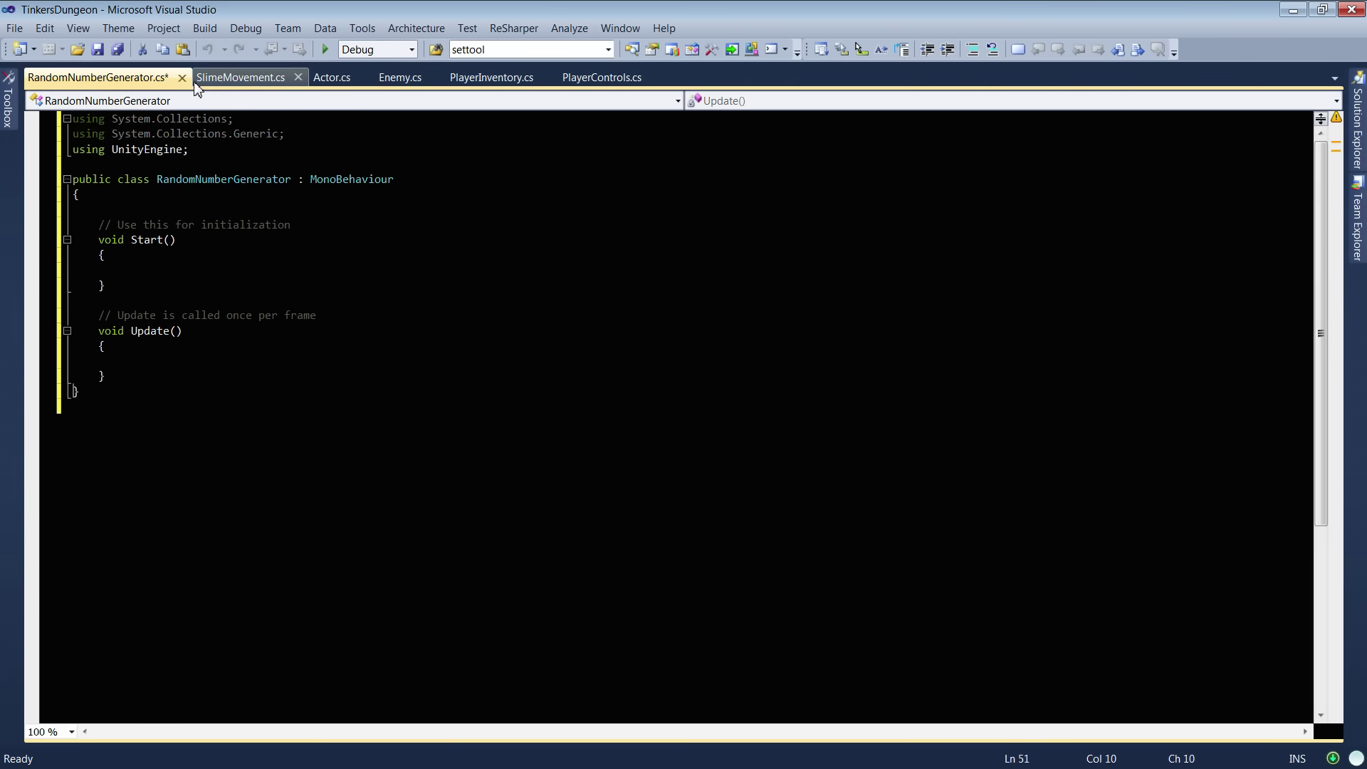
# Move the line "private System.Random random;" from SlimeMovement.cs to the start of the RandomNumberGenerator class
pyautogui.click(236, 77)
pyautogui.click(337, 254)
pyautogui.moveTo(337, 253); pyautogui.dragTo(337, 239)
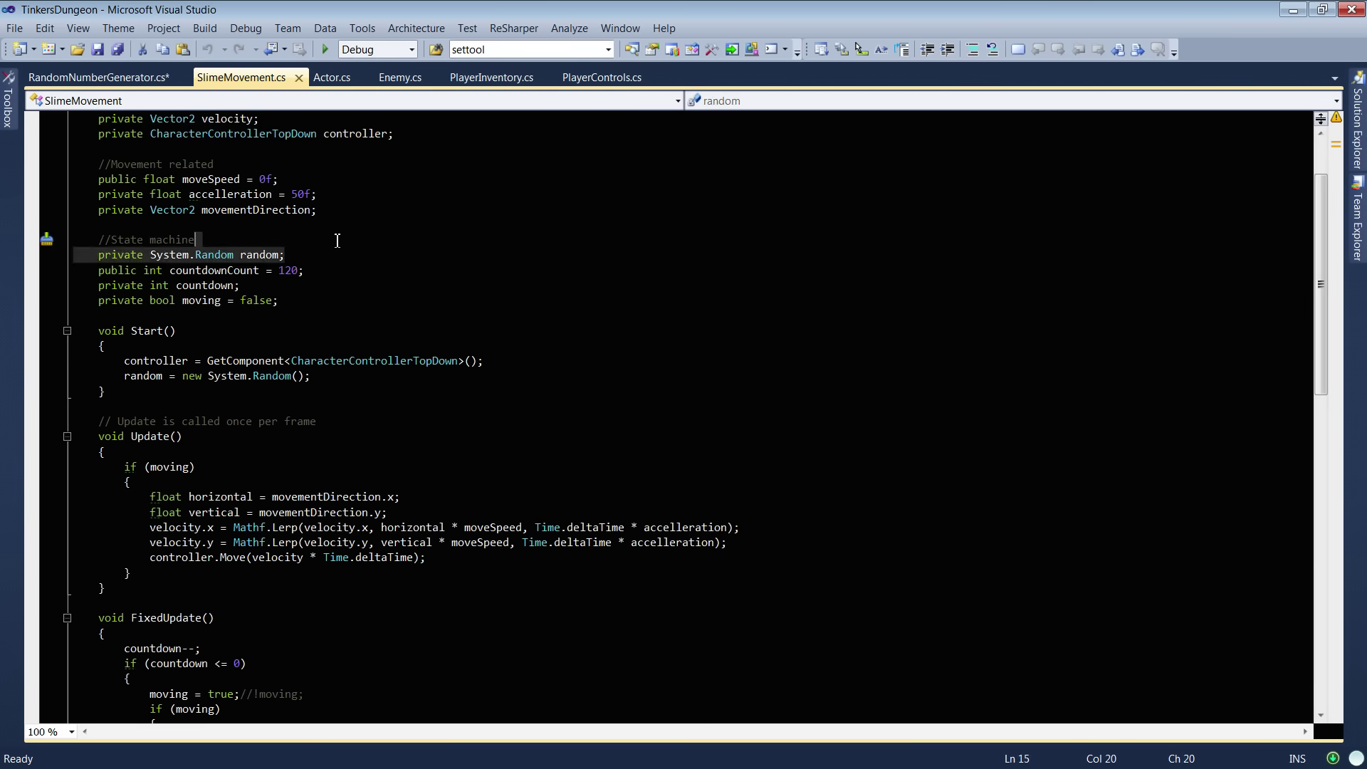
pyautogui.hotkey('ctrl', 'x')
pyautogui.click(132, 79)
pyautogui.click(255, 209)
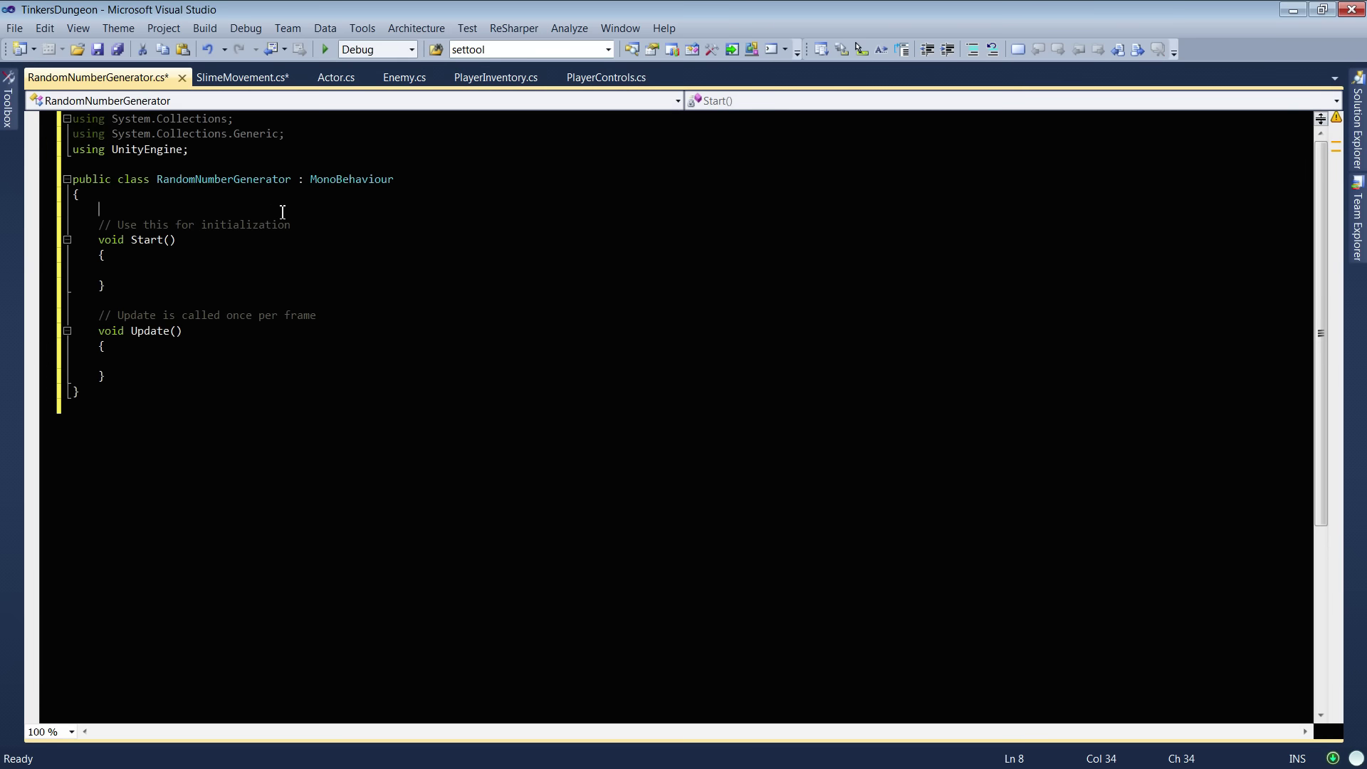
pyautogui.hotkey('ctrl', 'v')
pyautogui.click(330, 205)
pyautogui.press('Delete')
pyautogui.click(327, 193)
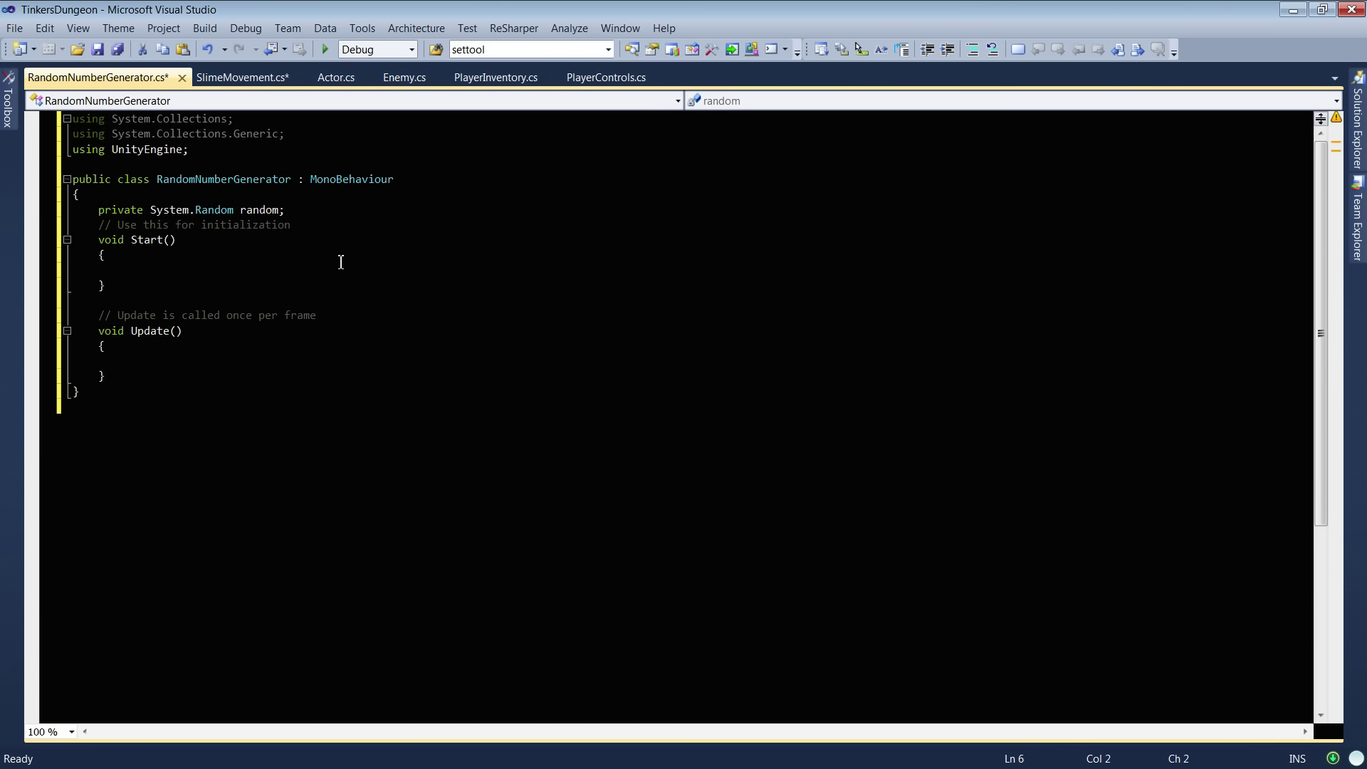
pyautogui.click(411, 221)
# Begin a "public static" member declaration at the start of the RandomNumberGenerator class, above the random field
pyautogui.click(406, 194)
pyautogui.press('Return')
pyautogui.write('private')
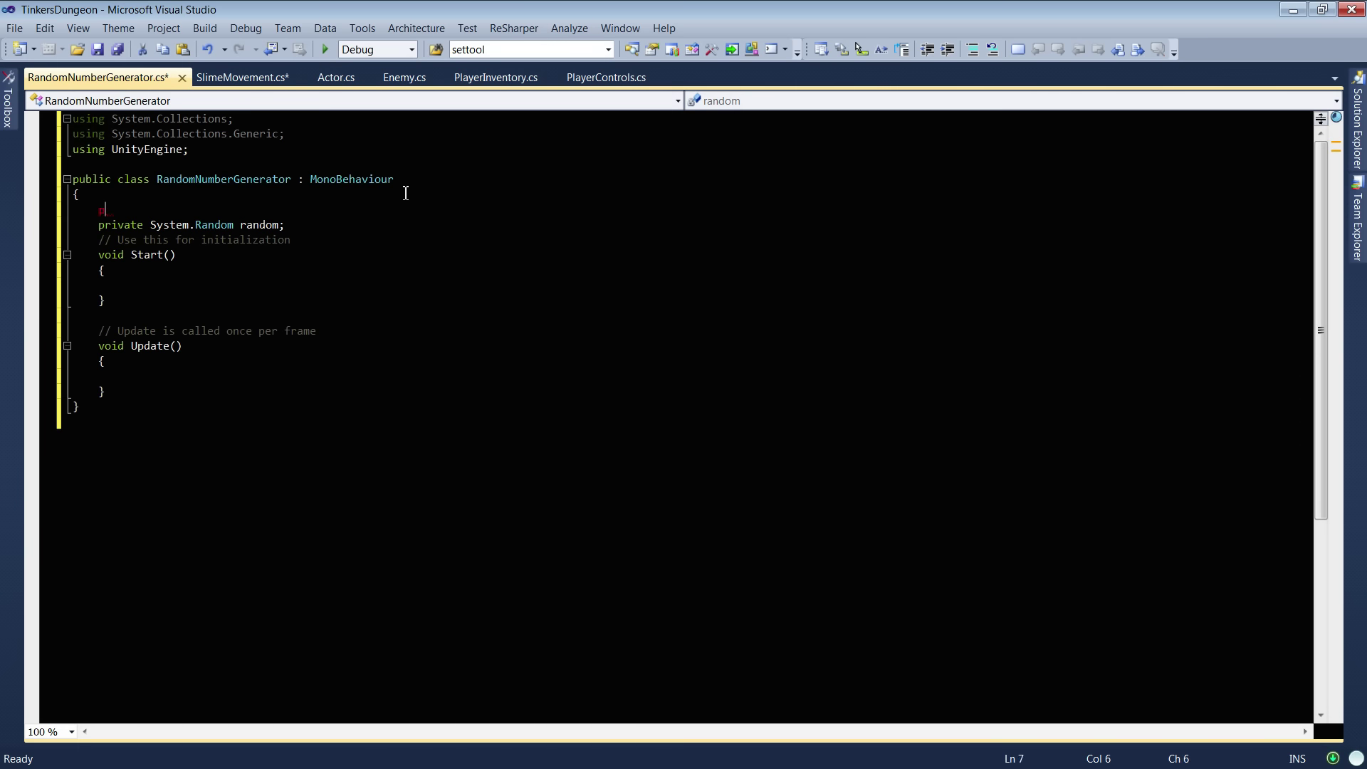
pyautogui.press('BackSpace')
pyautogui.press('BackSpace')
pyautogui.press('BackSpace')
pyautogui.press('BackSpace')
pyautogui.press('BackSpace')
pyautogui.press('BackSpace')
pyautogui.press('BackSpace')
pyautogui.write('public static v')
pyautogui.write('oid')
pyautogui.press('BackSpace')
pyautogui.press('BackSpace')
pyautogui.press('BackSpace')
pyautogui.press('BackSpace')
pyautogui.write('RandomNumberGenerator')
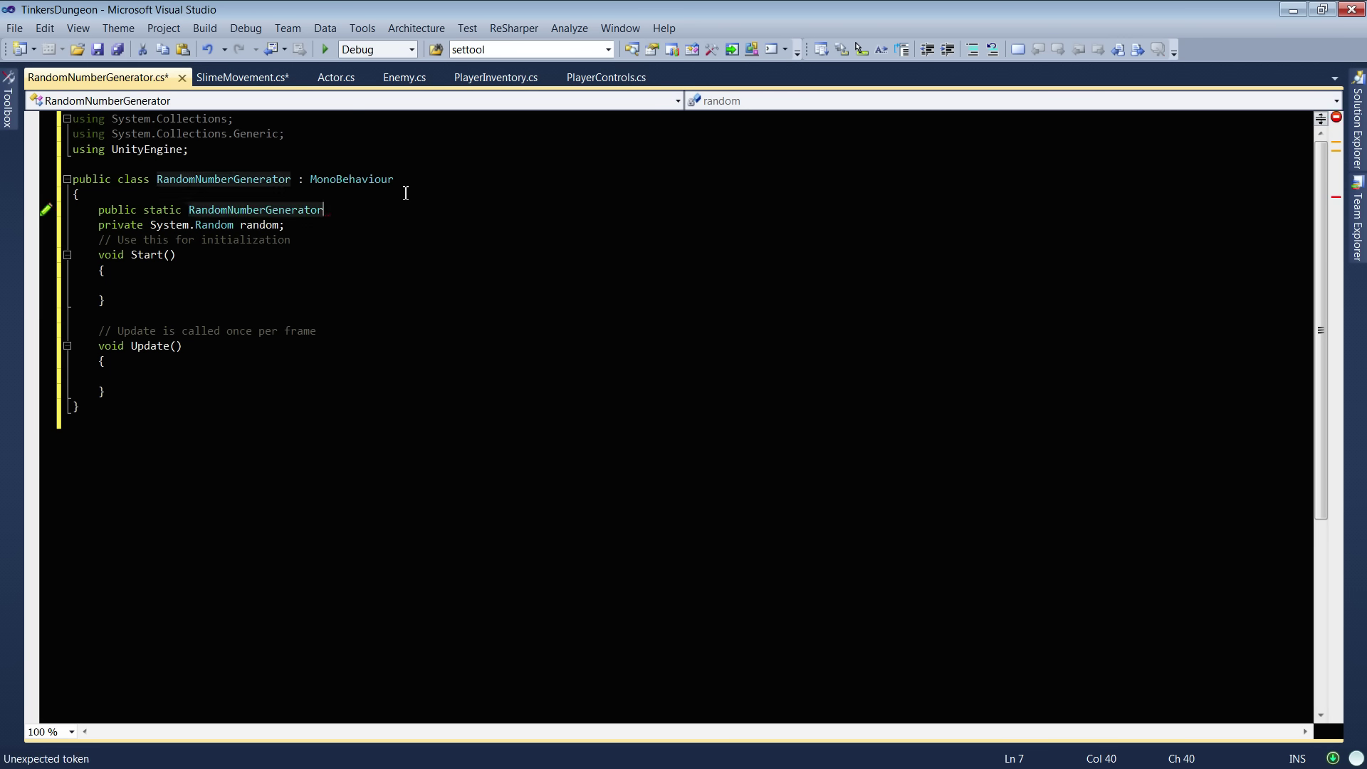
pyautogui.press('BackSpace')
pyautogui.press('BackSpace')
pyautogui.press('BackSpace')
pyautogui.press('BackSpace')
pyautogui.press('BackSpace')
pyautogui.press('BackSpace')
pyautogui.press('BackSpace')
pyautogui.press('BackSpace')
pyautogui.press('BackSpace')
pyautogui.press('BackSpace')
pyautogui.press('BackSpace')
pyautogui.press('BackSpace')
pyautogui.press('BackSpace')
pyautogui.press('BackSpace')
pyautogui.press('BackSpace')
pyautogui.press('BackSpace')
pyautogui.press('BackSpace')
pyautogui.press('BackSpace')
pyautogui.press('BackSpace')
pyautogui.press('BackSpace')
pyautogui.press('BackSpace')
pyautogui.write('R')
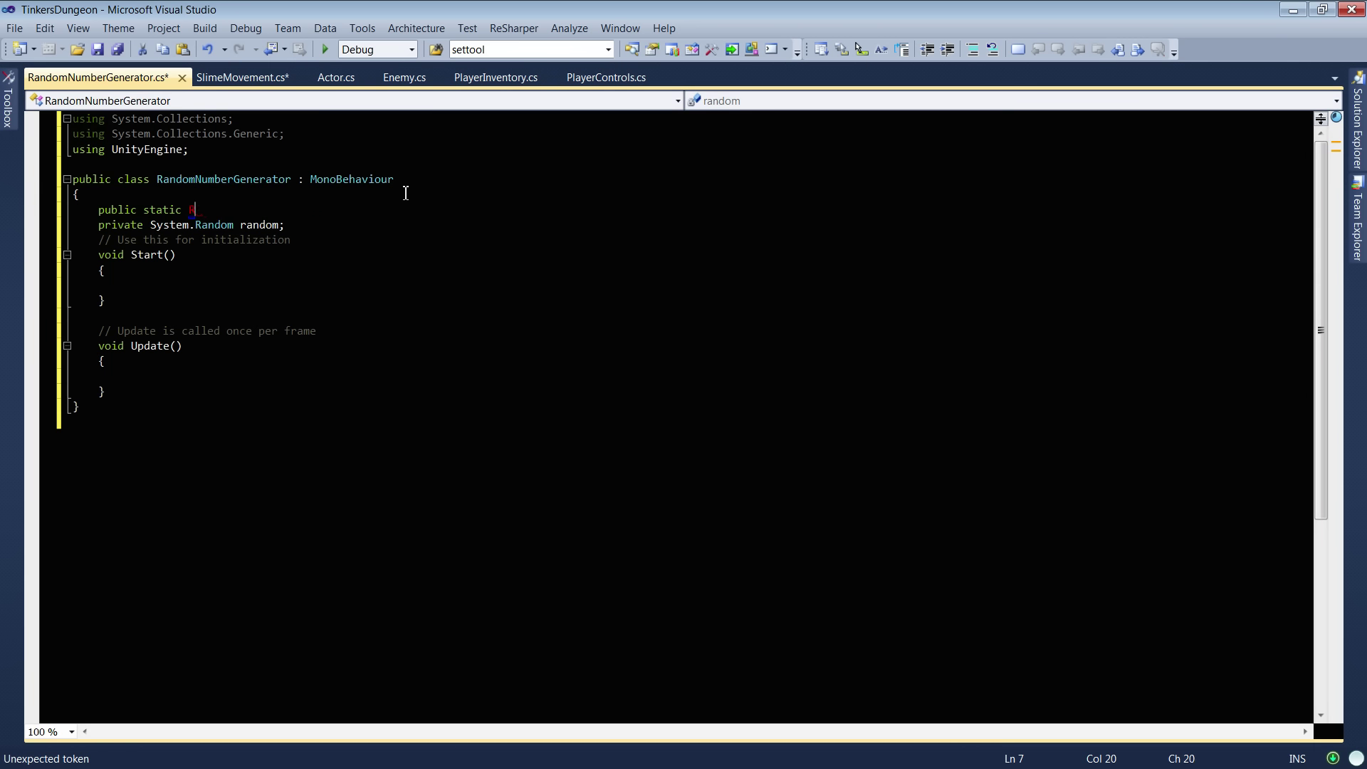
pyautogui.write('andom')
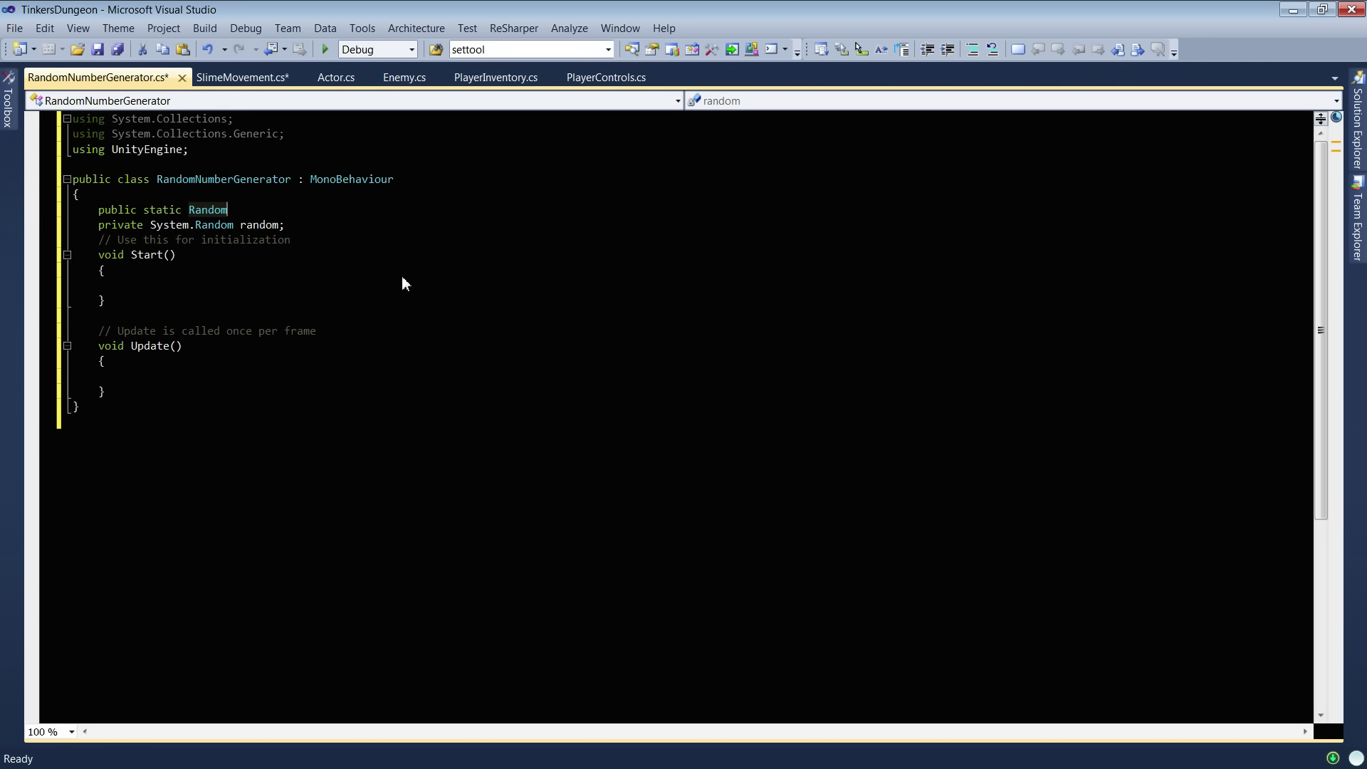
# Change the class name in the class declaration to RandomHelper
pyautogui.click(312, 200)
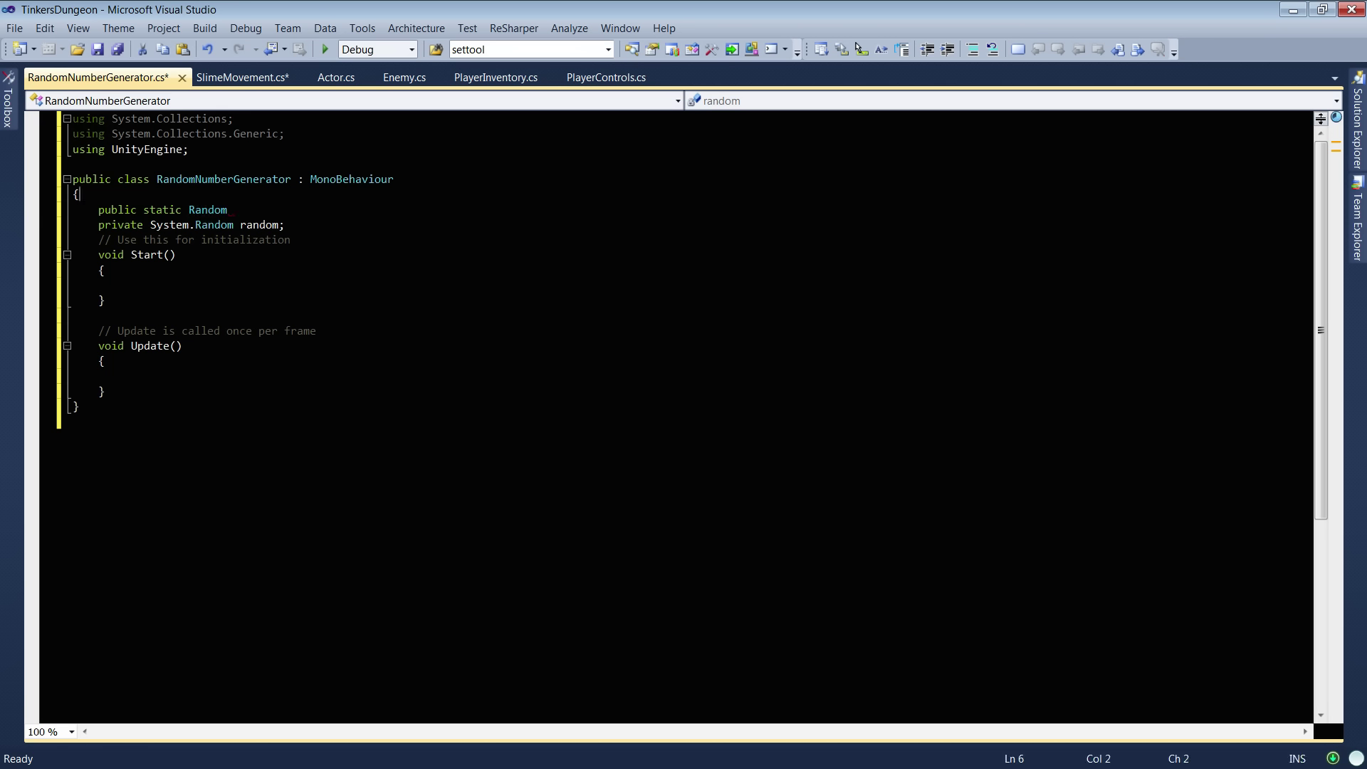
pyautogui.doubleClick(254, 179)
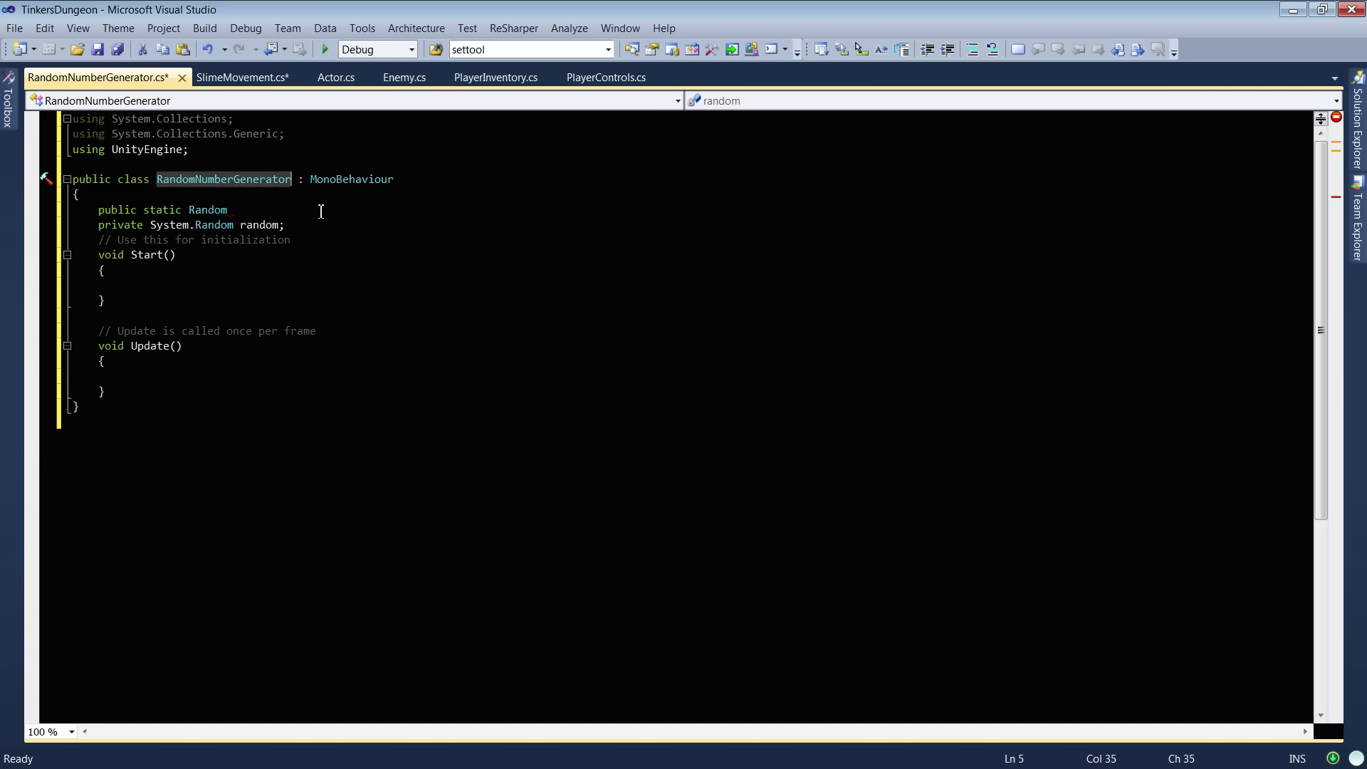
pyautogui.write('RandomNum')
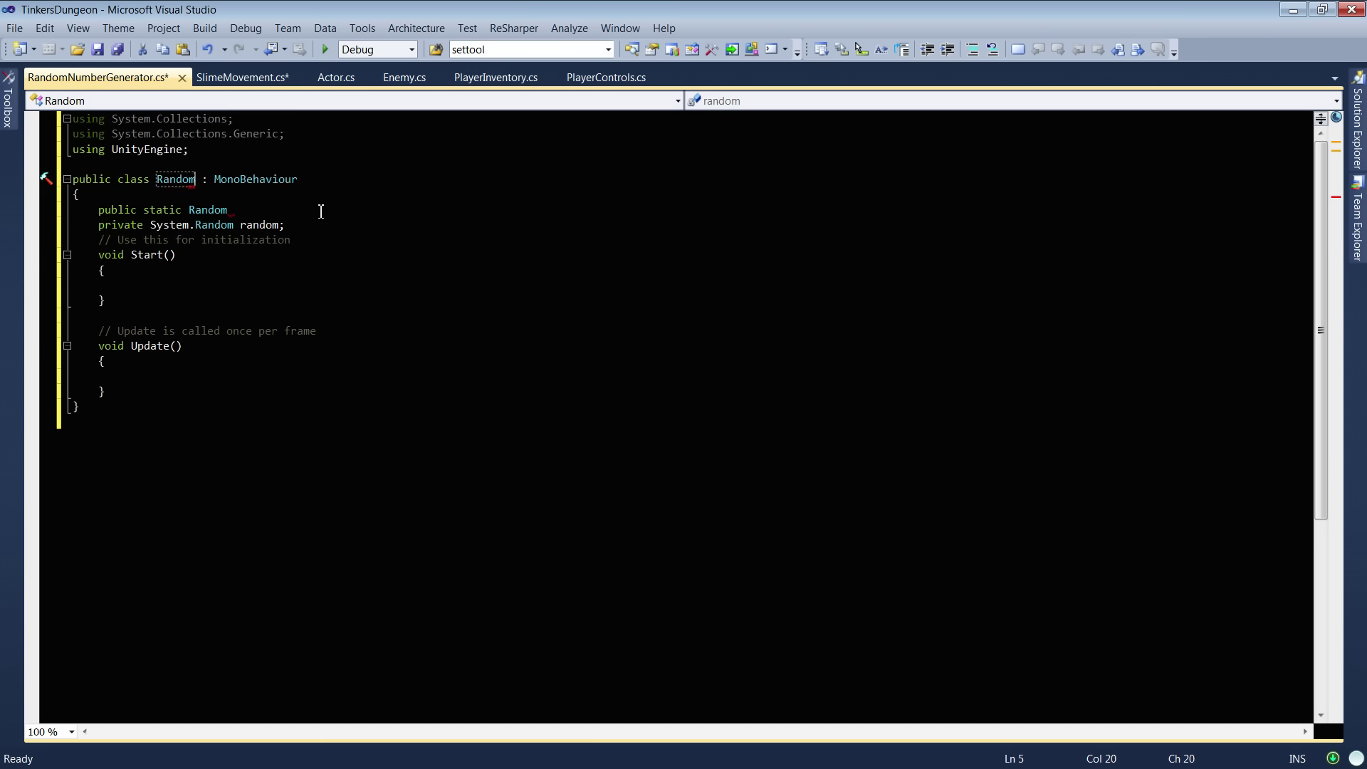
pyautogui.press('BackSpace')
pyautogui.press('BackSpace')
pyautogui.press('BackSpace')
pyautogui.write('R')
pyautogui.press('BackSpace')
pyautogui.write('Helper')
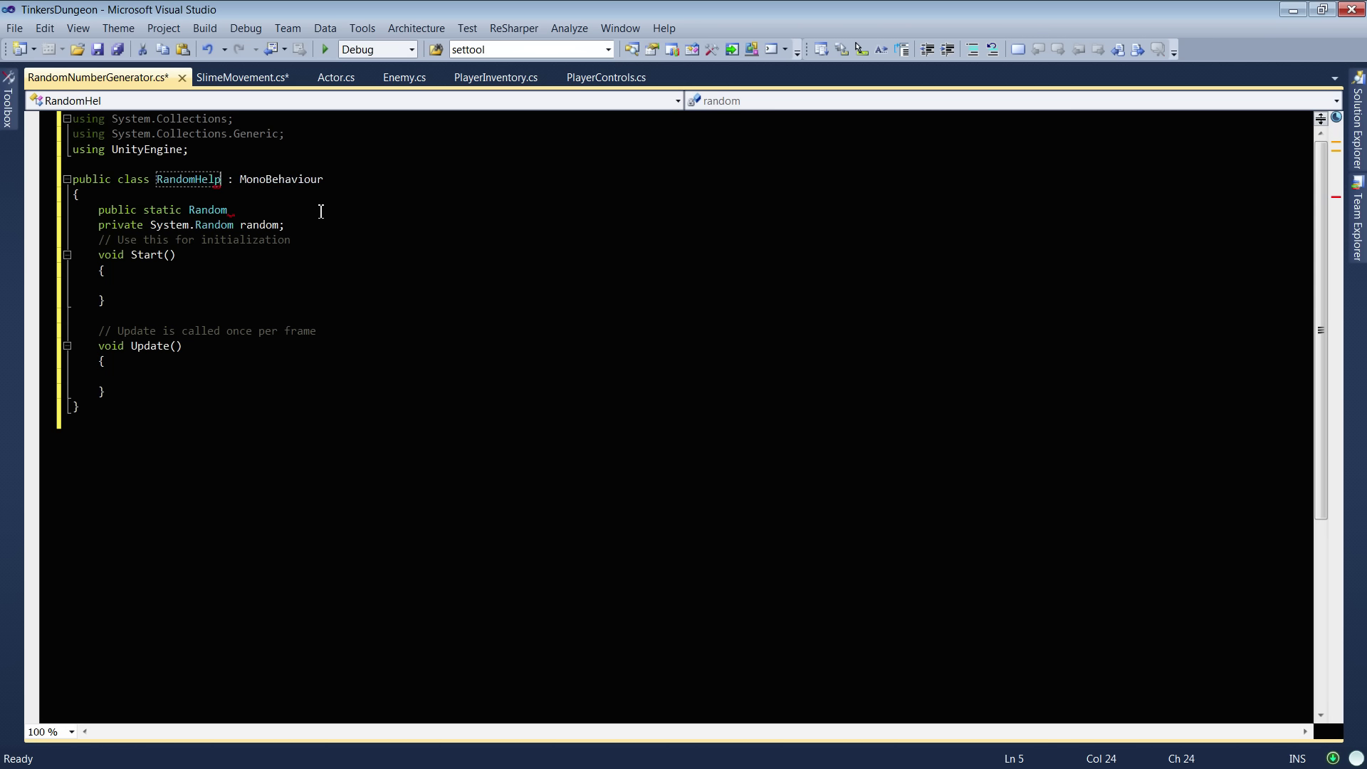
pyautogui.click(352, 217)
# Complete the static declaration as "public static RandomHelper instance;", reusing the class name as its type
pyautogui.doubleClick(209, 179)
pyautogui.hotkey('ctrl', 'c')
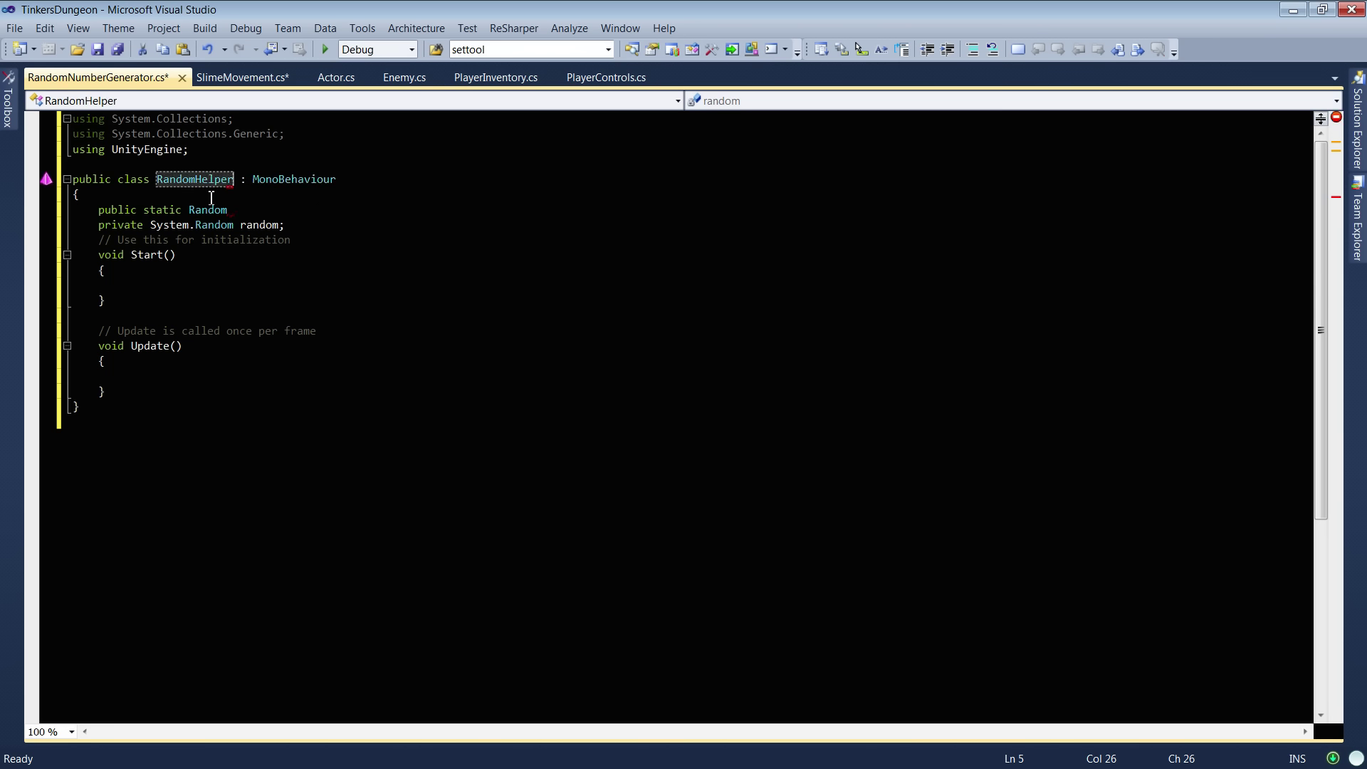
pyautogui.doubleClick(212, 210)
pyautogui.hotkey('ctrl', 'v')
pyautogui.write('ins')
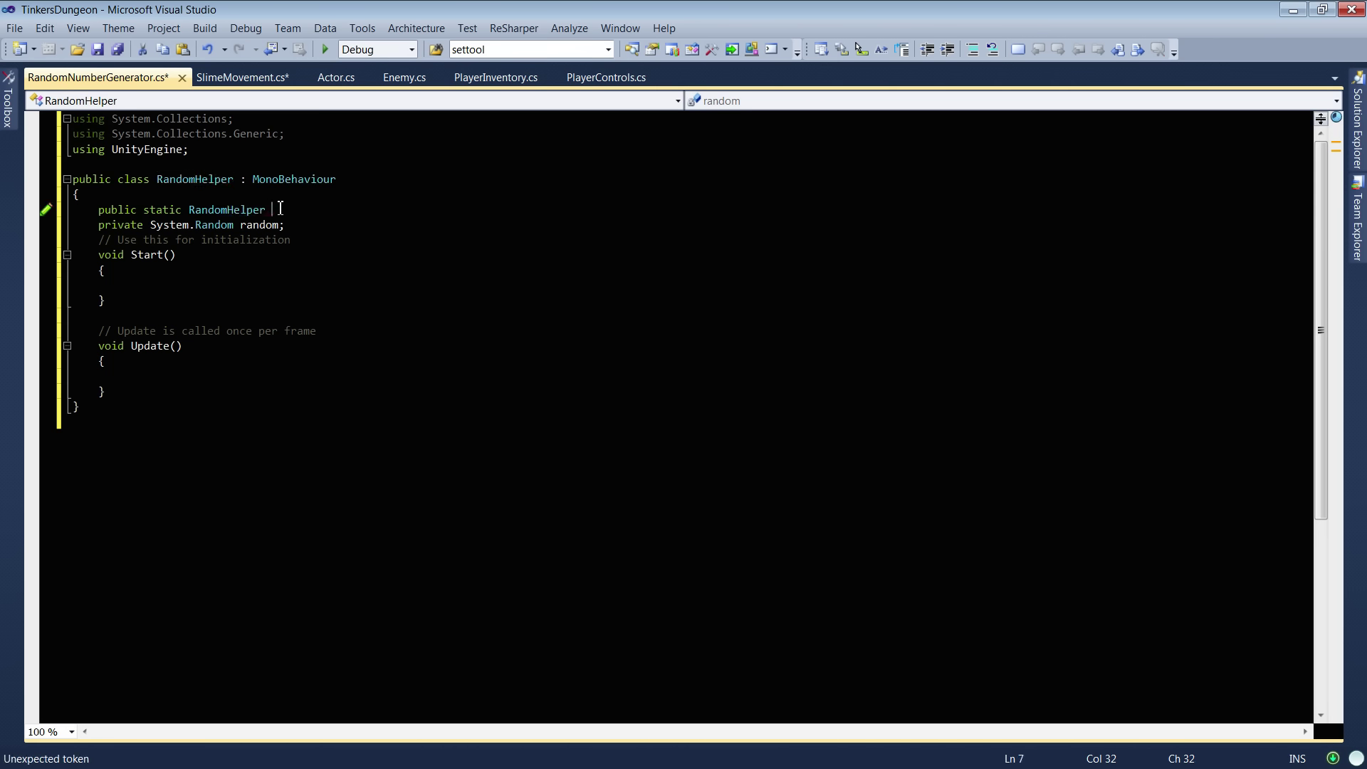
pyautogui.write('tance;')
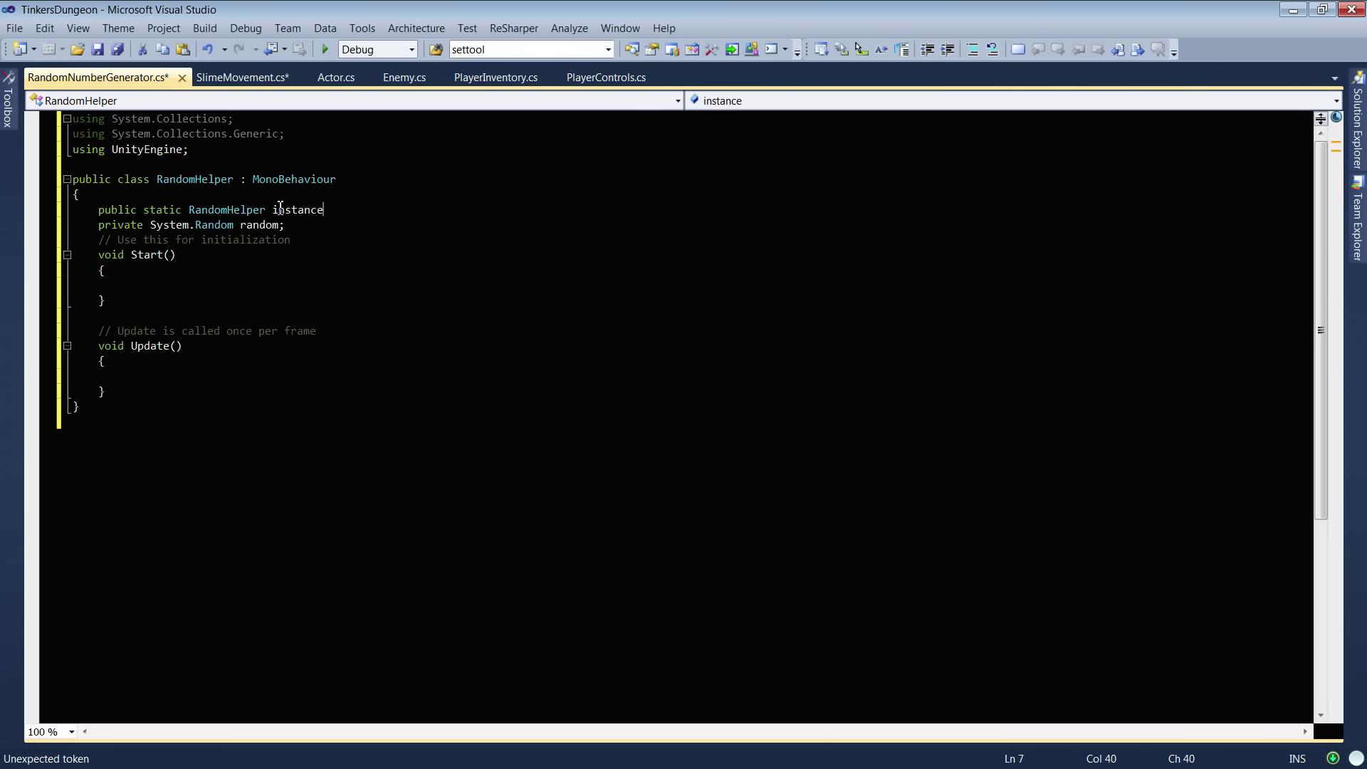